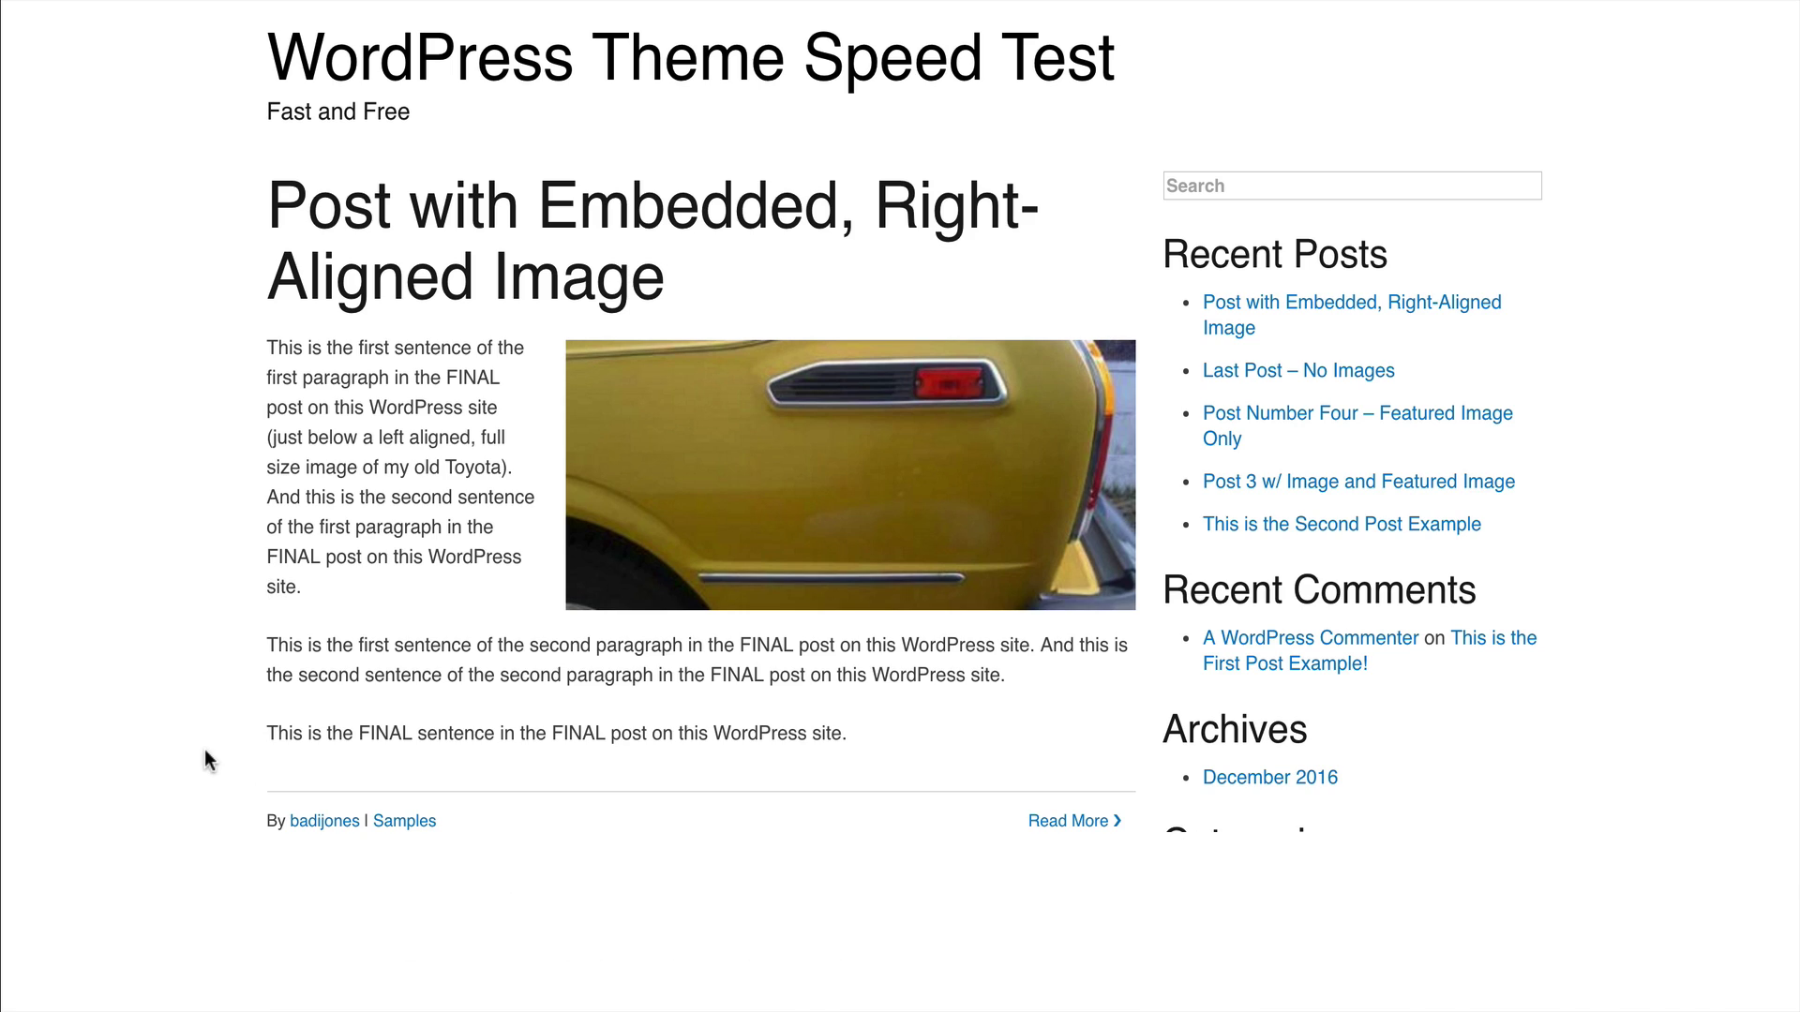
Step: Preview the test site's post page and home page in the iPhone 6 responsive view
{"action": "left_click", "coordinate": [52, 850]}
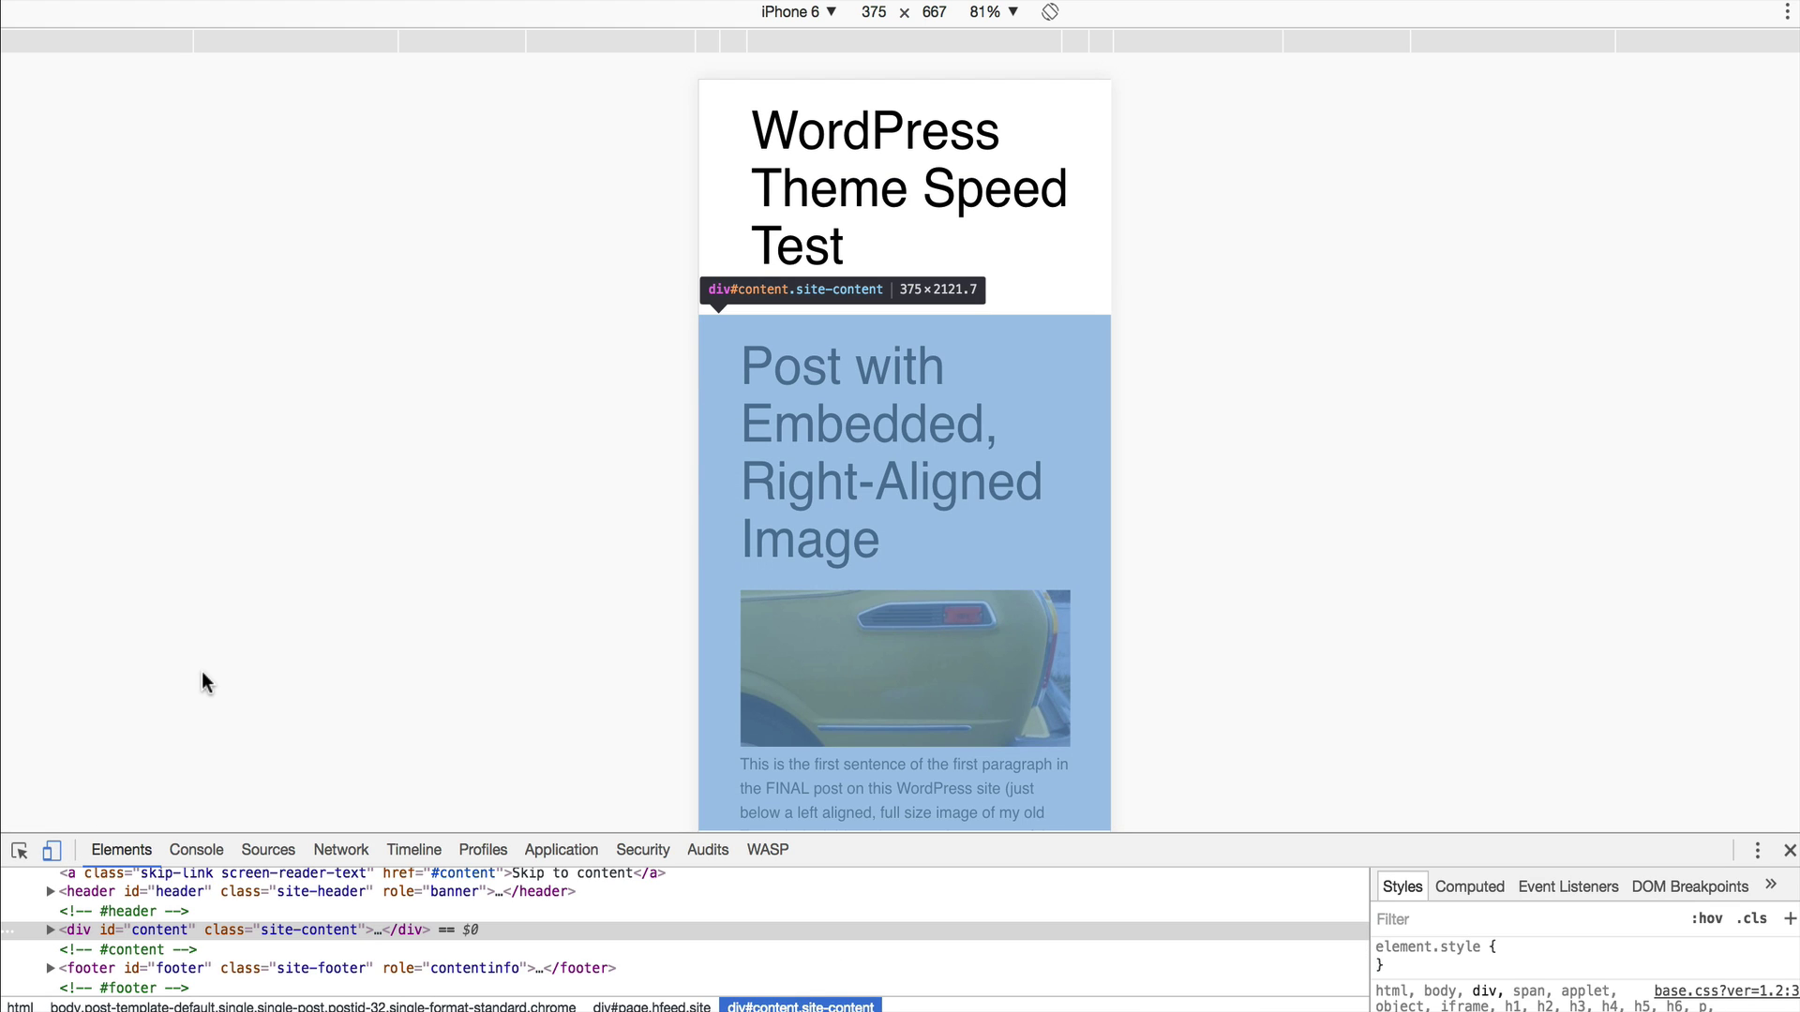
{"action": "scroll", "coordinate": [1055, 484], "scroll_direction": "down", "scroll_amount": 10}
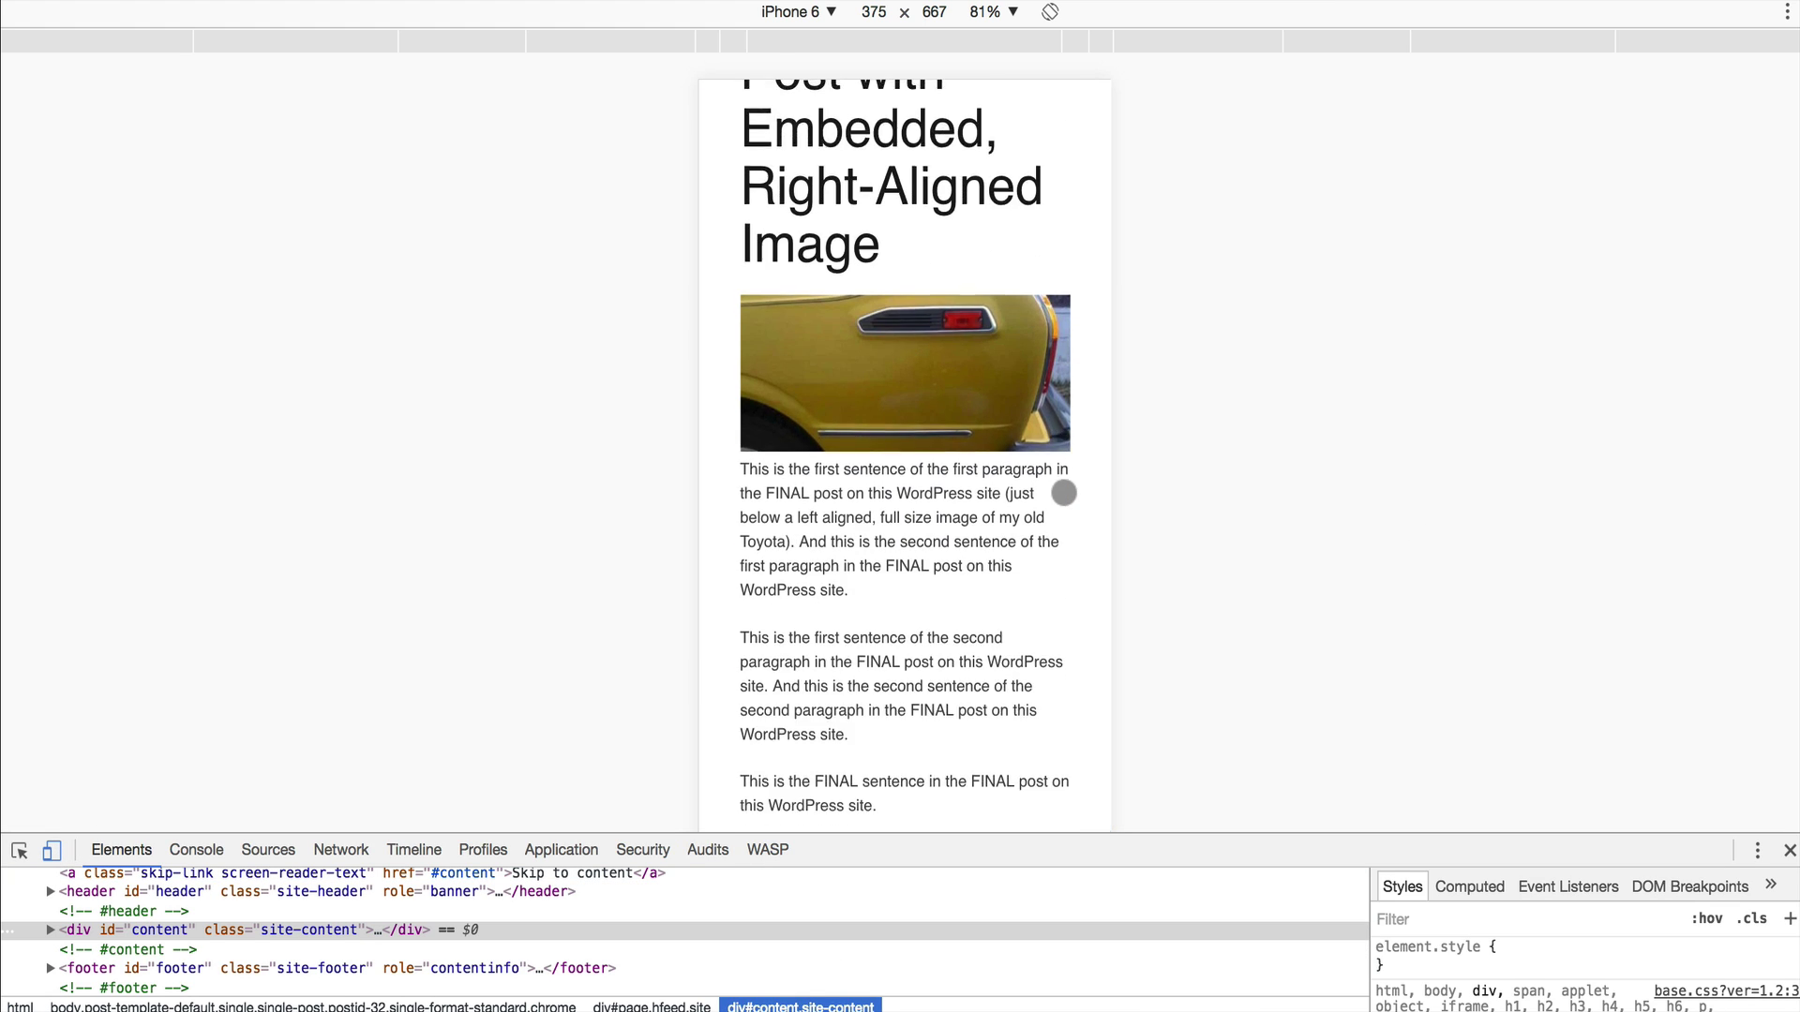
{"action": "scroll", "coordinate": [1063, 498], "scroll_direction": "up", "scroll_amount": 15}
{"action": "left_click", "coordinate": [892, 185]}
{"action": "scroll", "coordinate": [921, 511], "scroll_direction": "down", "scroll_amount": 10}
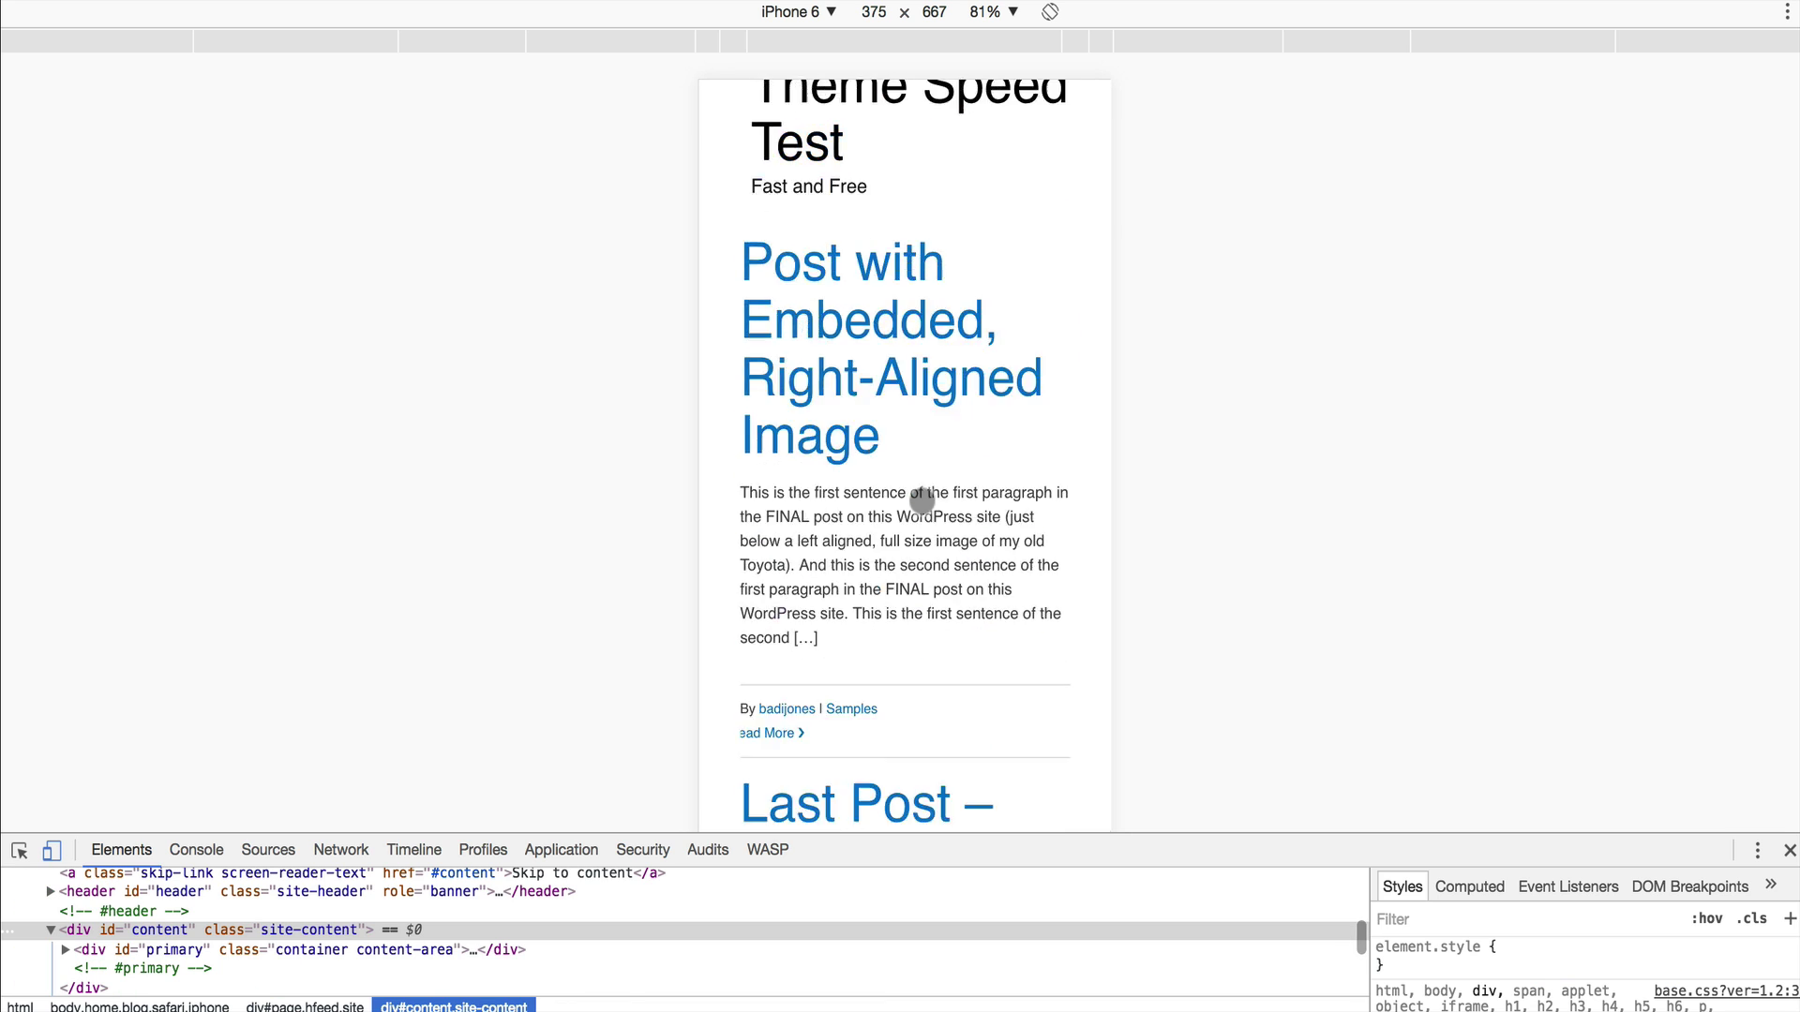
{"action": "scroll", "coordinate": [921, 501], "scroll_direction": "up", "scroll_amount": 10}
Step: Switch to the StartaBlog article and review Generic Framework's speed test scores and suggested improvements
{"action": "scroll", "coordinate": [921, 502], "scroll_direction": "down", "scroll_amount": 1}
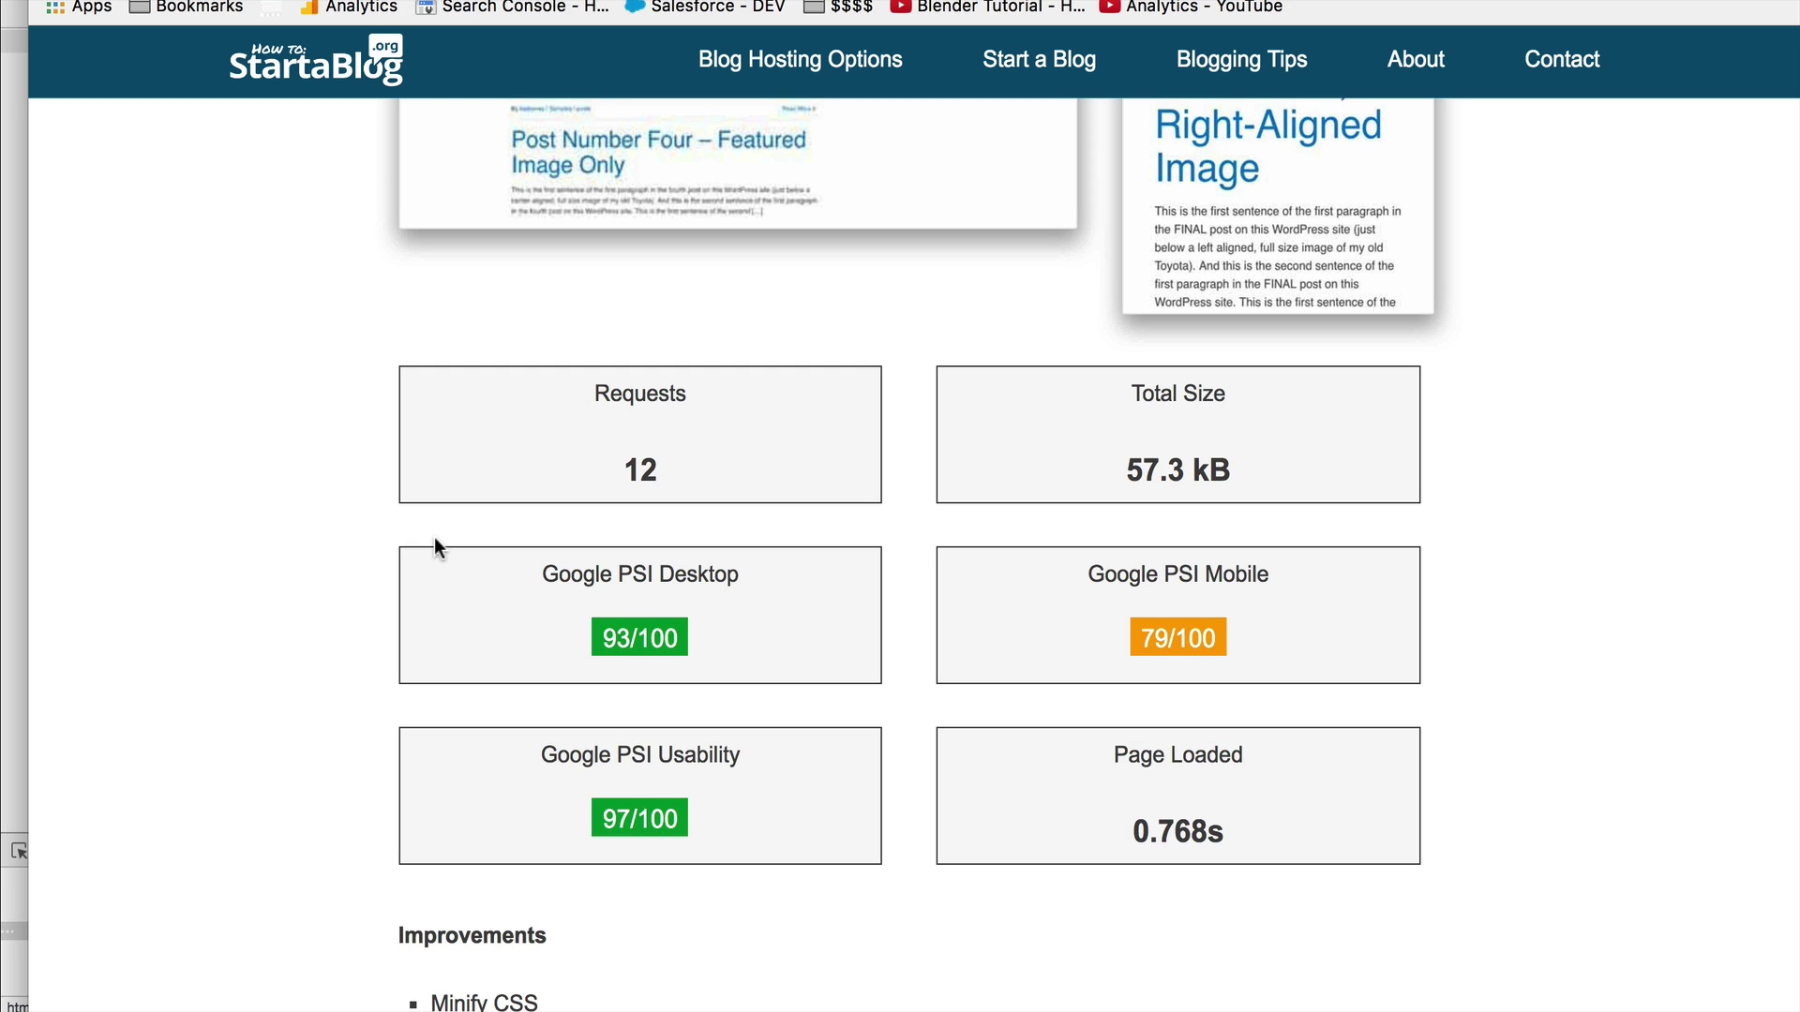
{"action": "scroll", "coordinate": [339, 694], "scroll_direction": "down", "scroll_amount": 3}
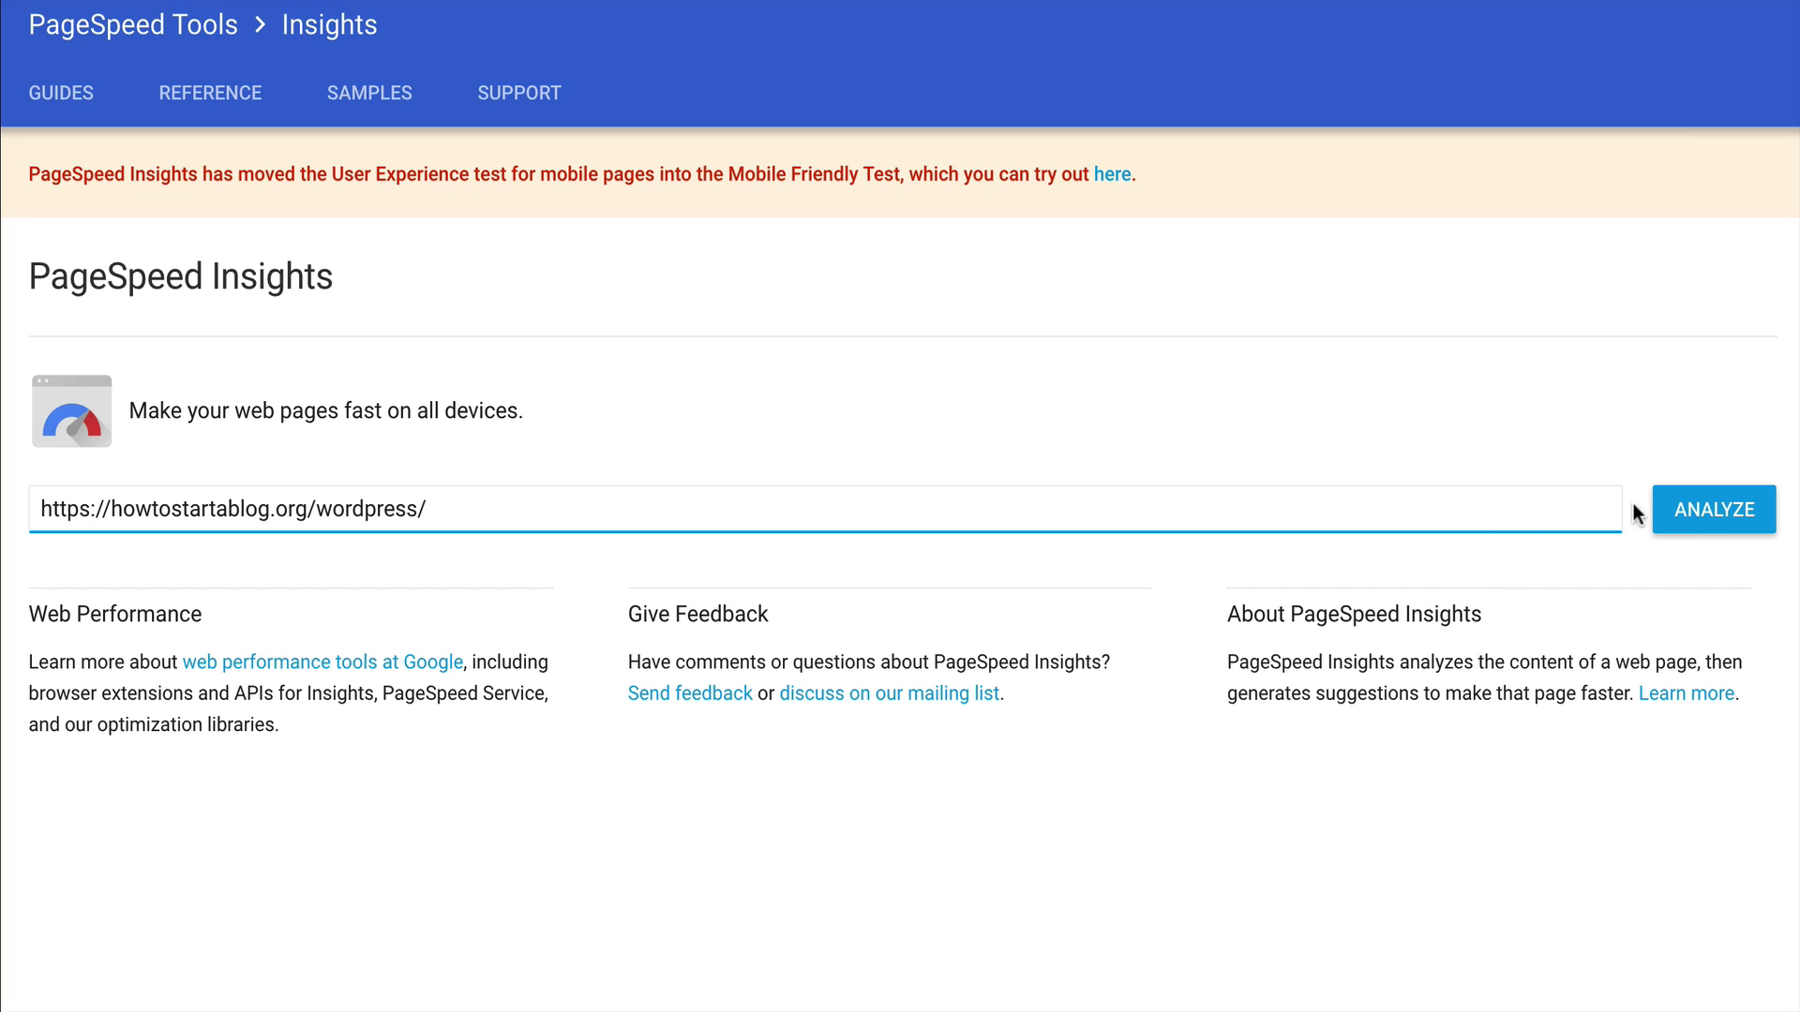
{"action": "left_click", "coordinate": [1688, 525]}
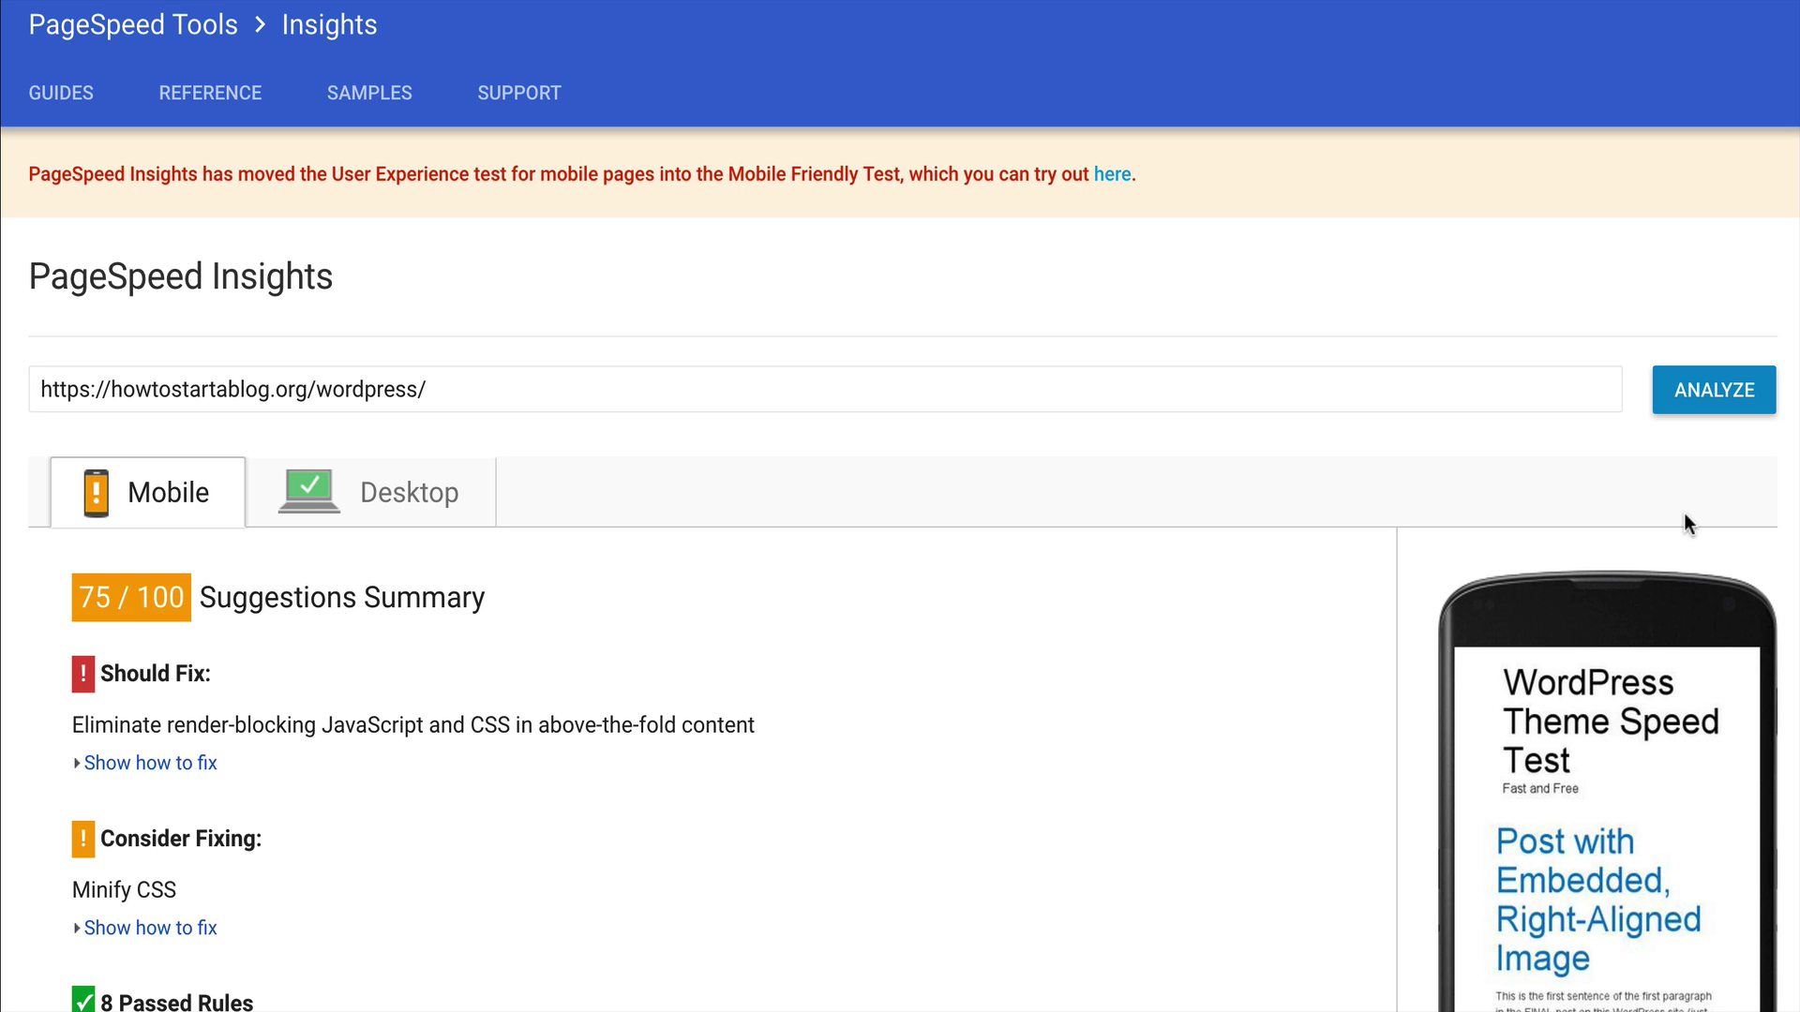
{"action": "left_click", "coordinate": [318, 489]}
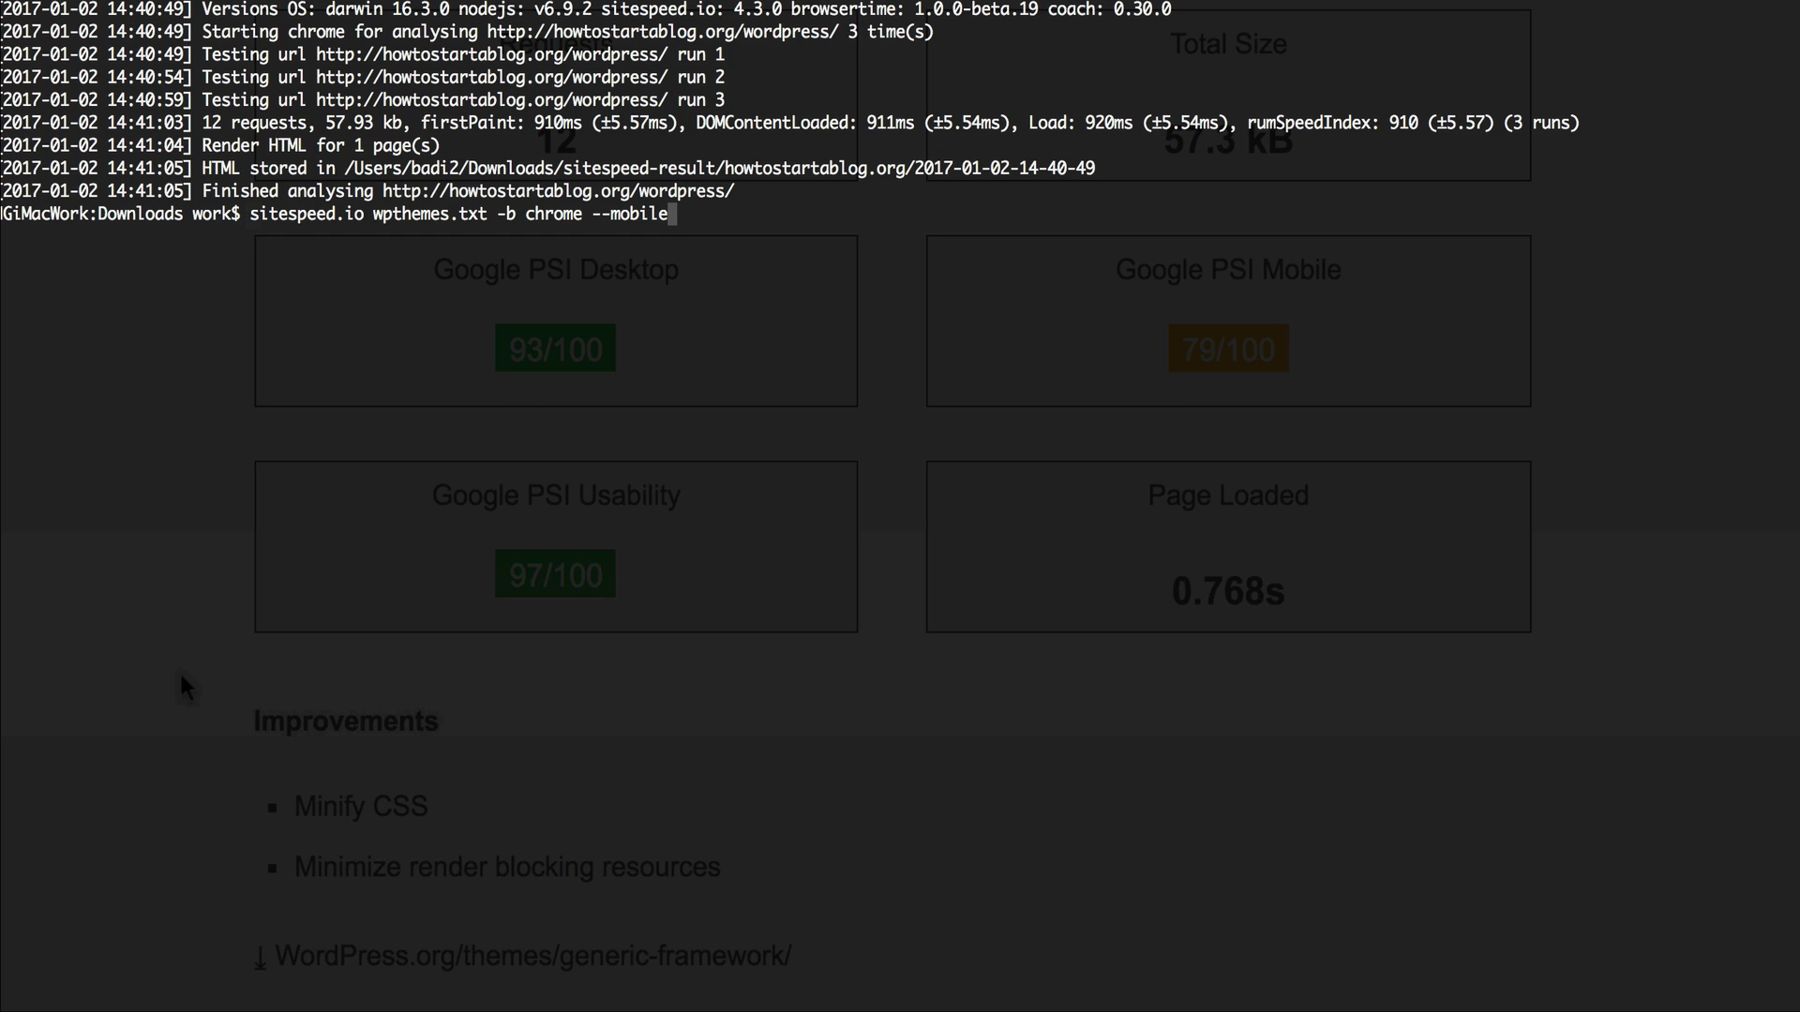
Step: Run "sitespeed.io wpthemes.txt -b chrome --mobile" in the terminal to test the site's baseline speed
{"action": "key", "text": "Return"}
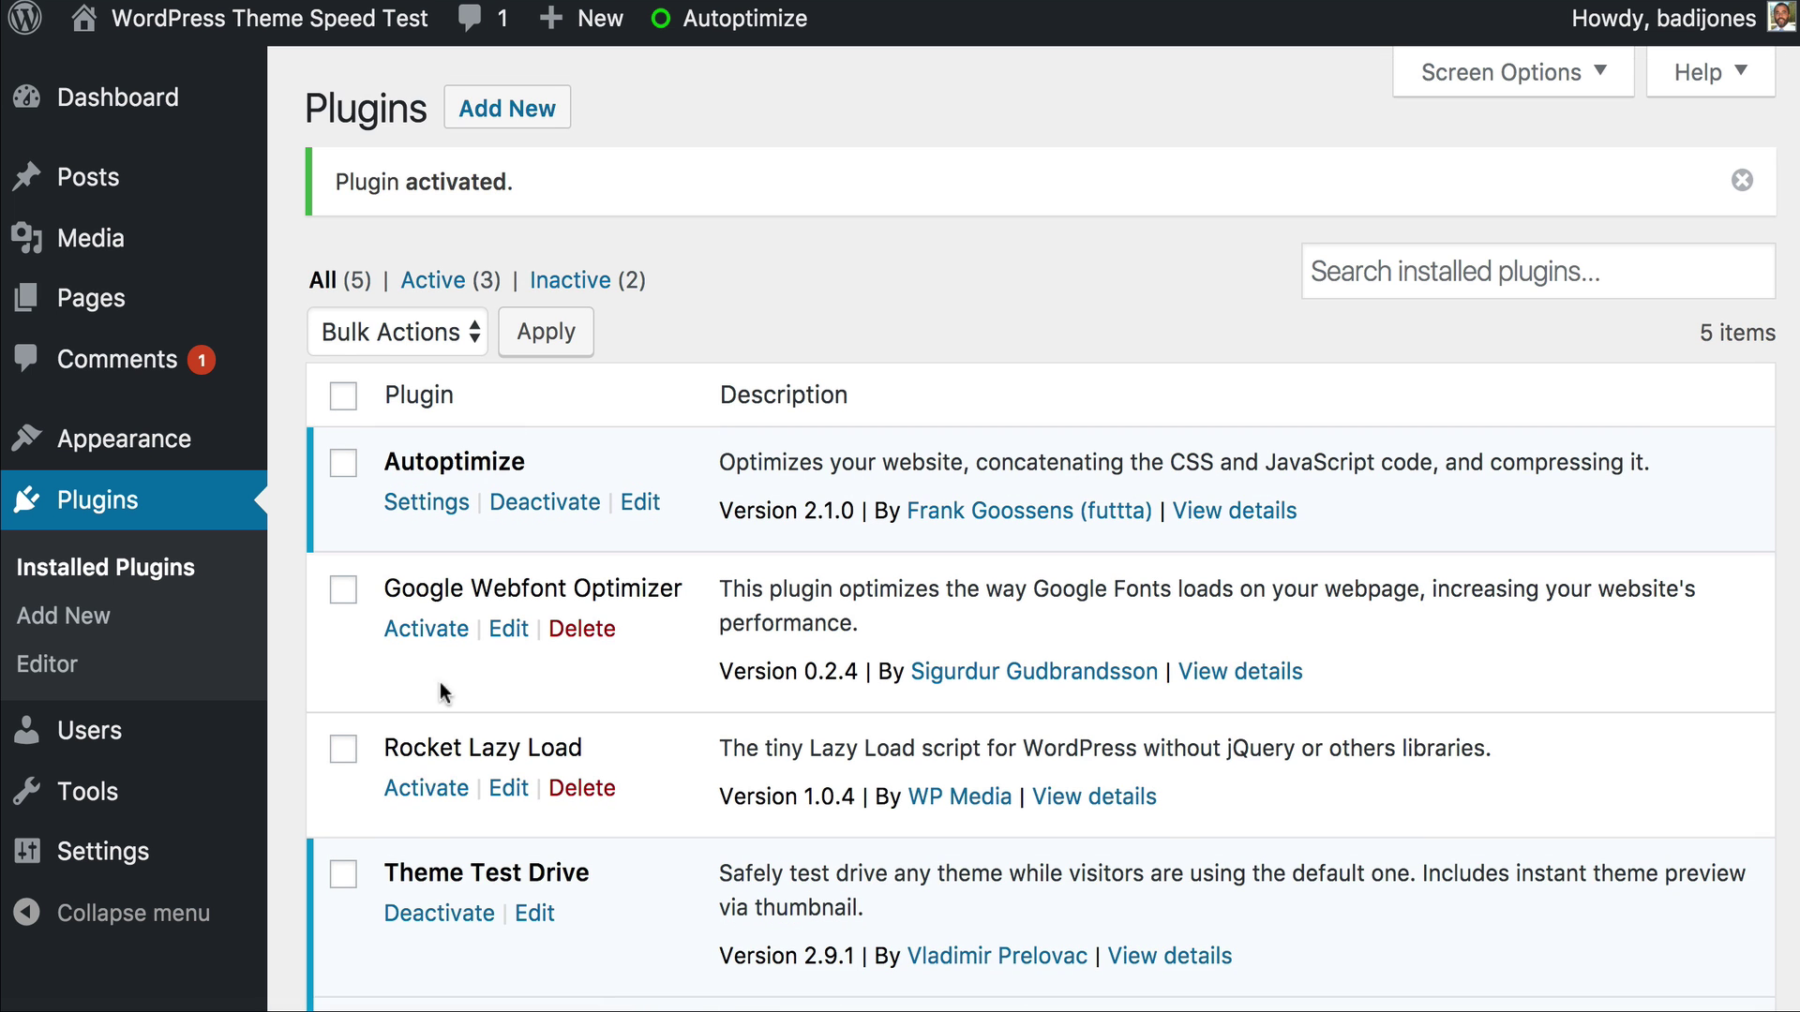
Step: Open the Autoptimize plugin's settings and review its HTML, JavaScript, CSS and cache options
{"action": "left_click", "coordinate": [408, 511]}
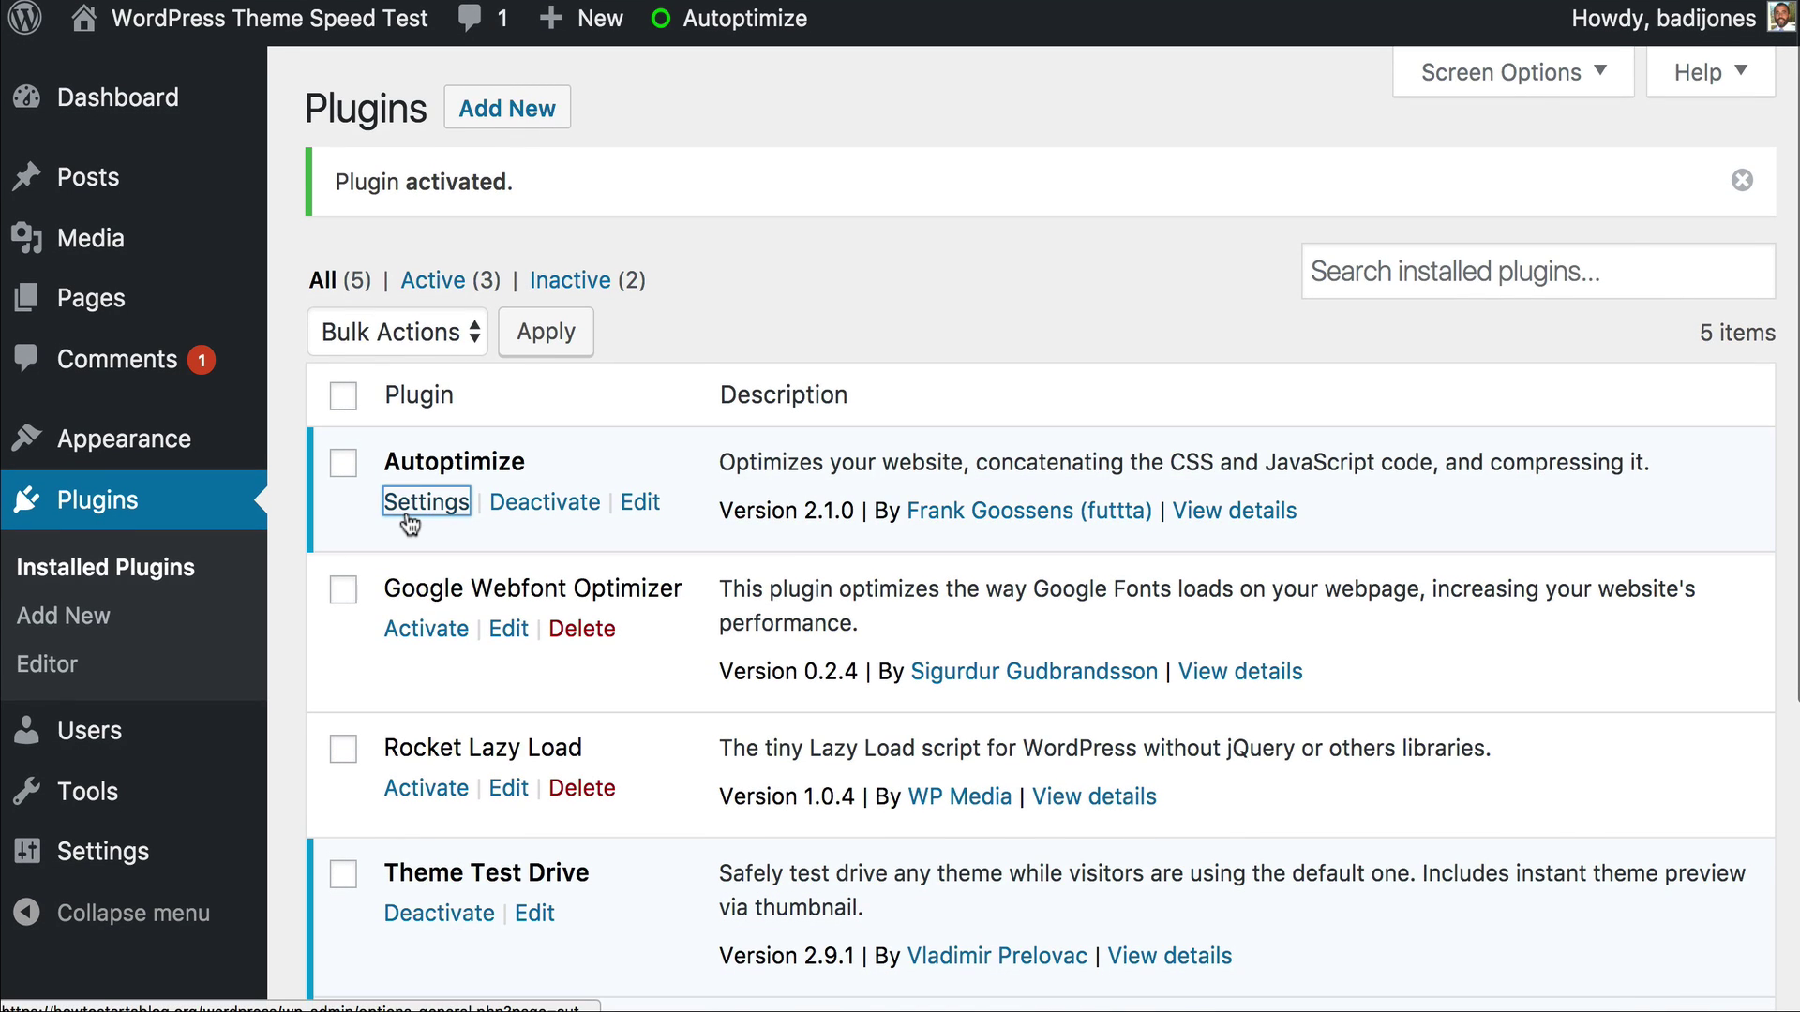
{"action": "scroll", "coordinate": [738, 482], "scroll_direction": "down", "scroll_amount": 3}
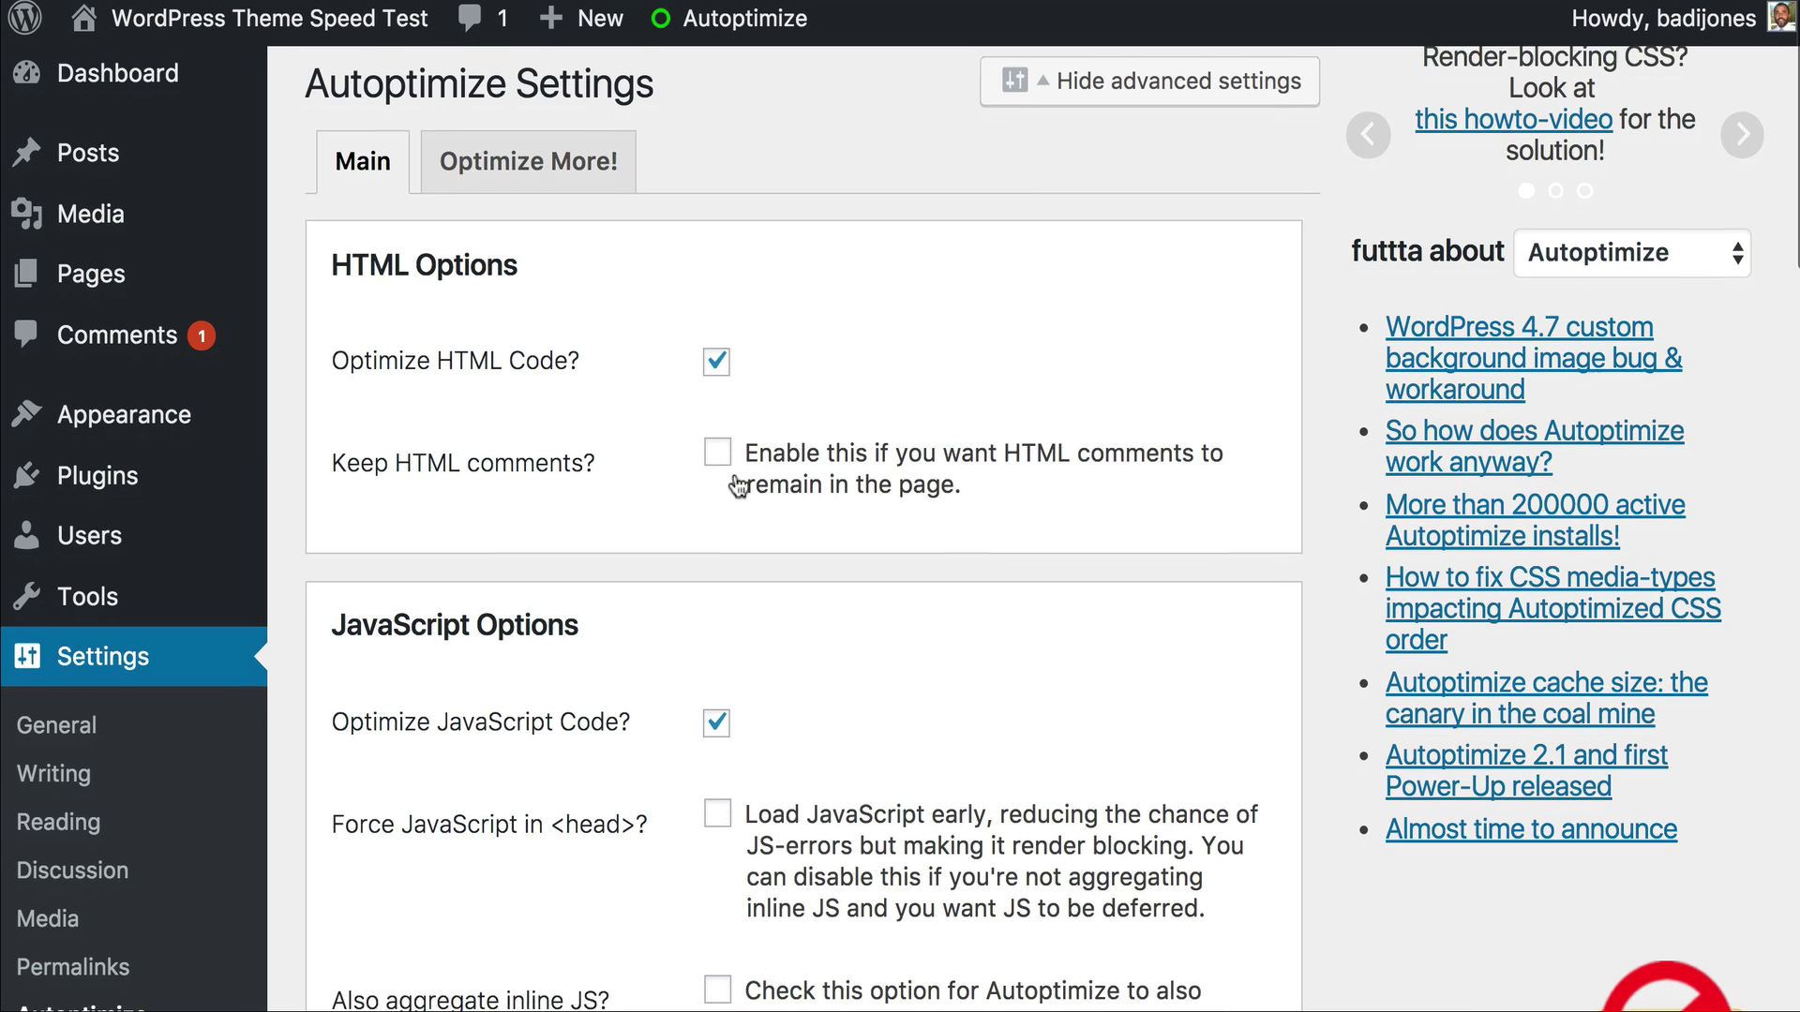
{"action": "scroll", "coordinate": [735, 482], "scroll_direction": "down", "scroll_amount": 3}
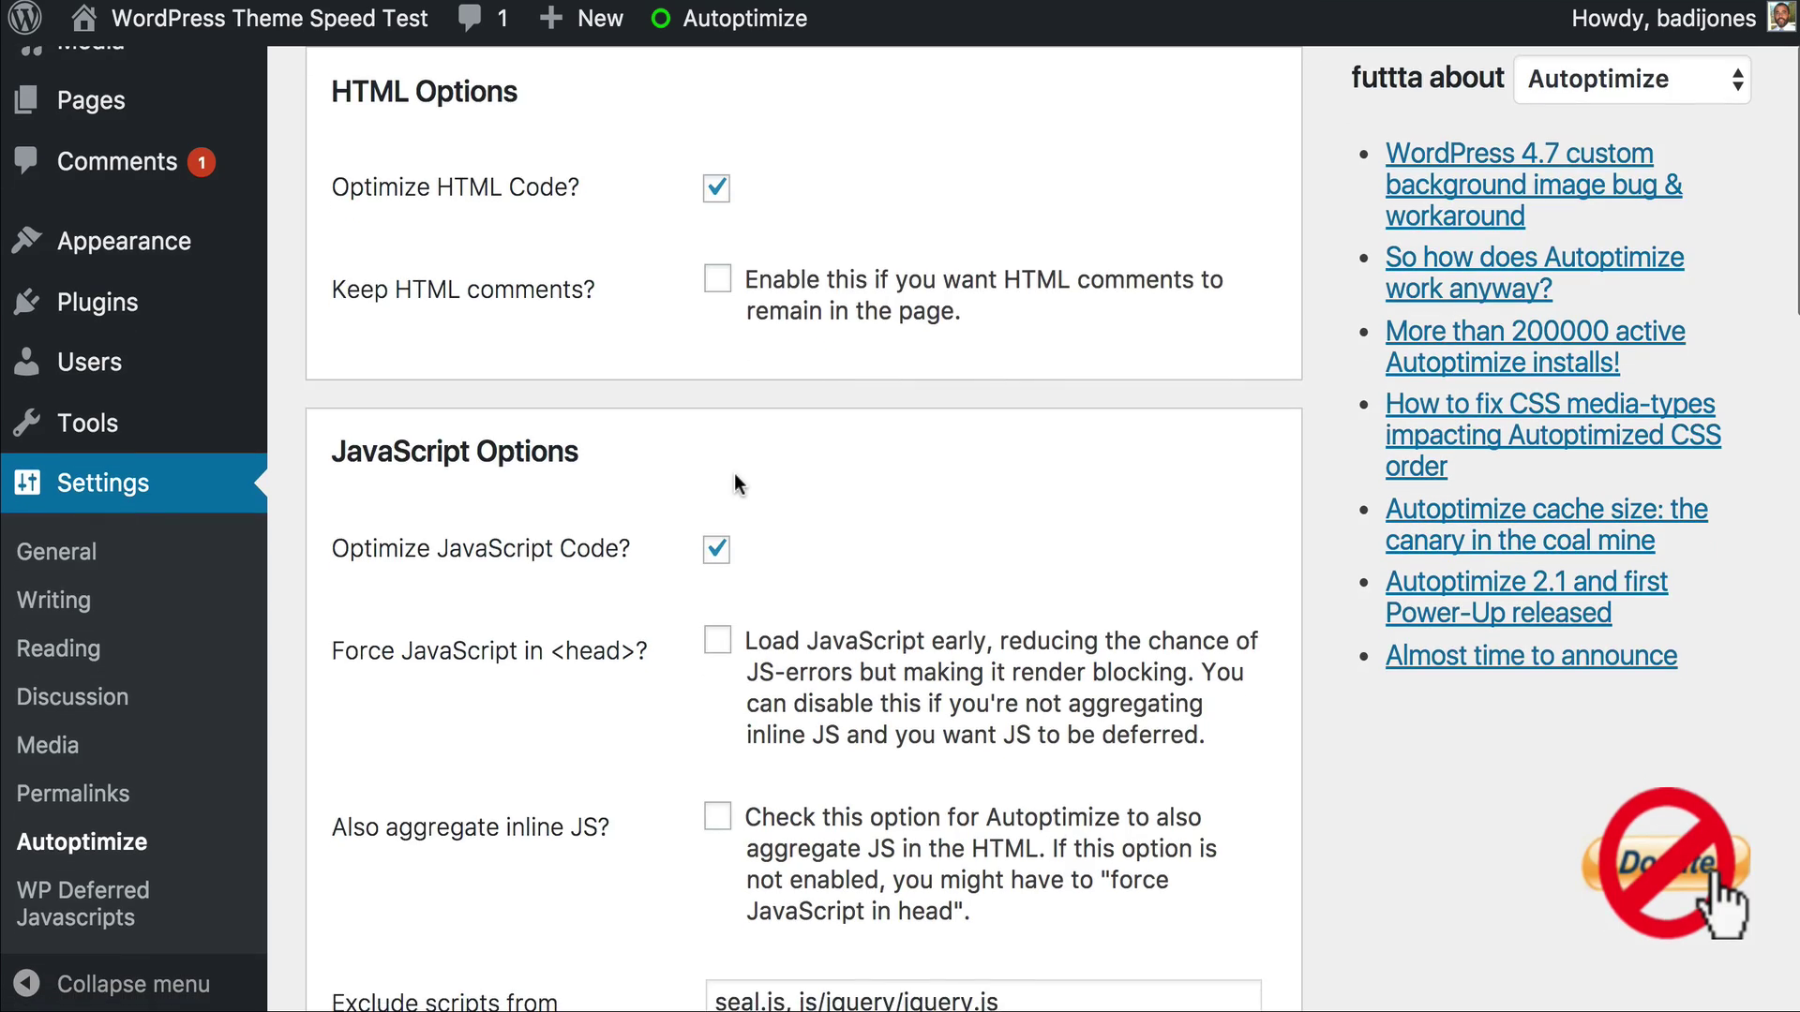
{"action": "scroll", "coordinate": [734, 475], "scroll_direction": "down", "scroll_amount": 5}
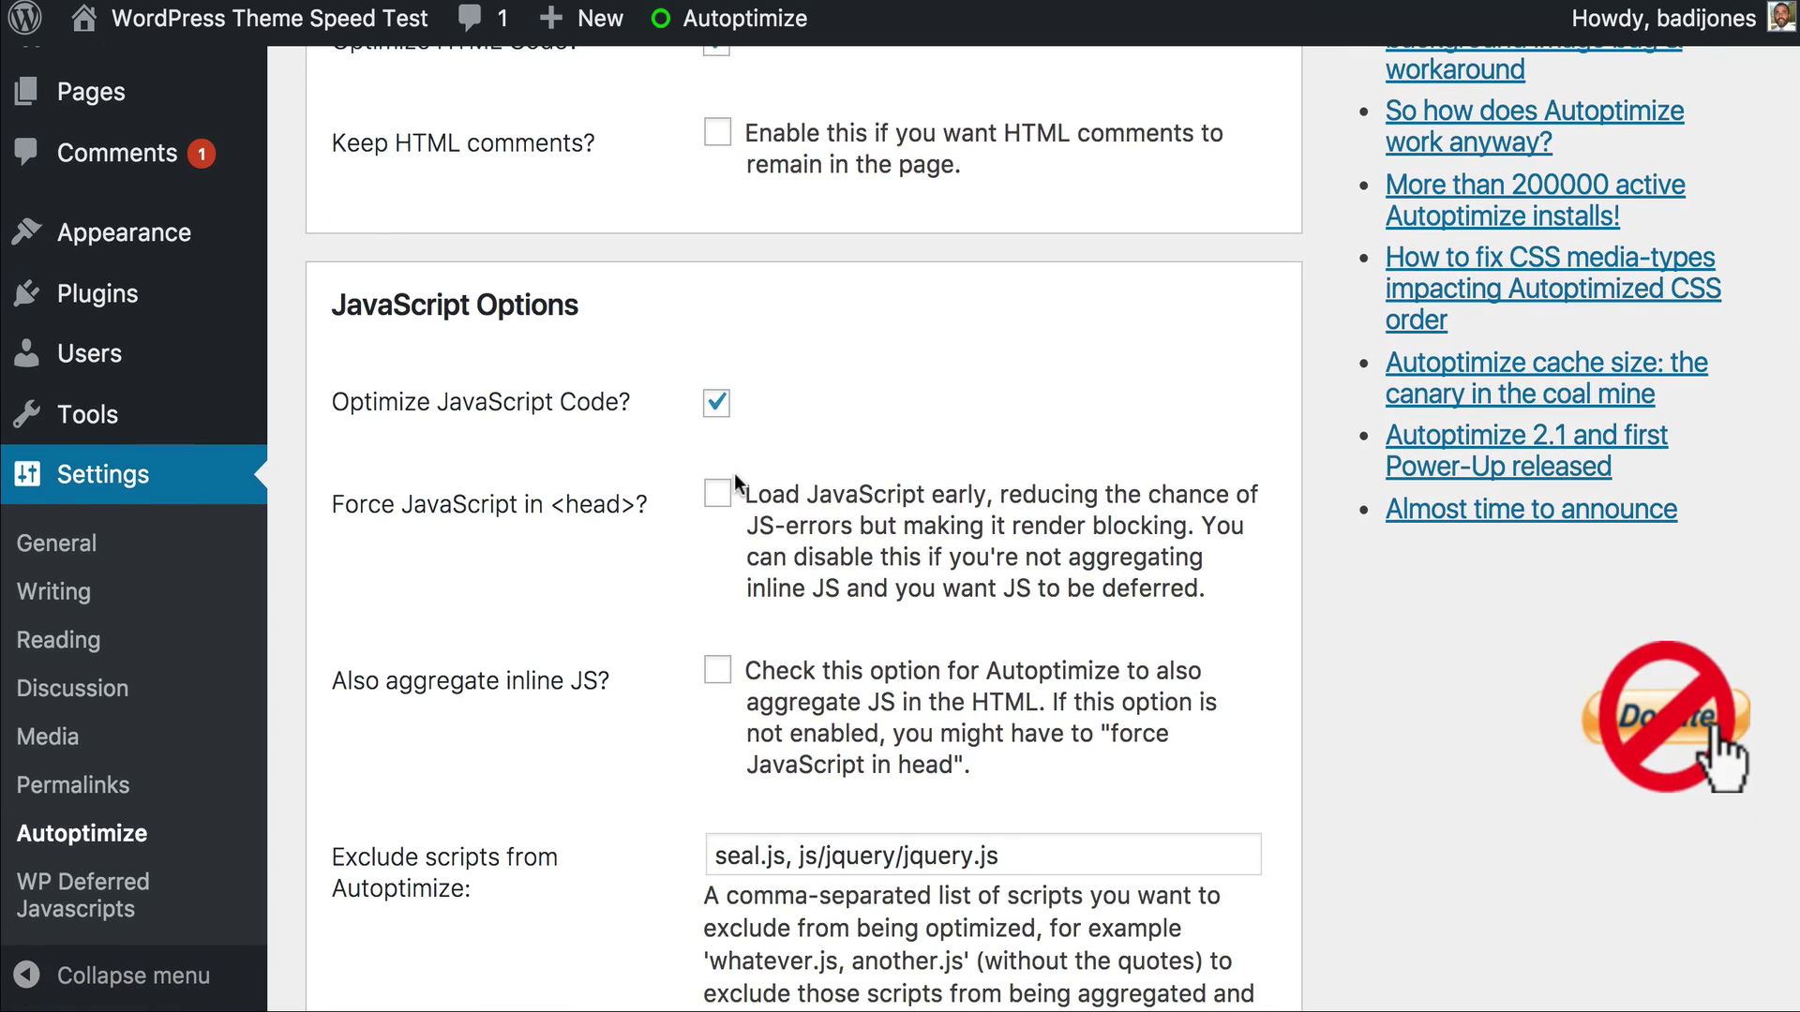
{"action": "scroll", "coordinate": [734, 475], "scroll_direction": "down", "scroll_amount": 6}
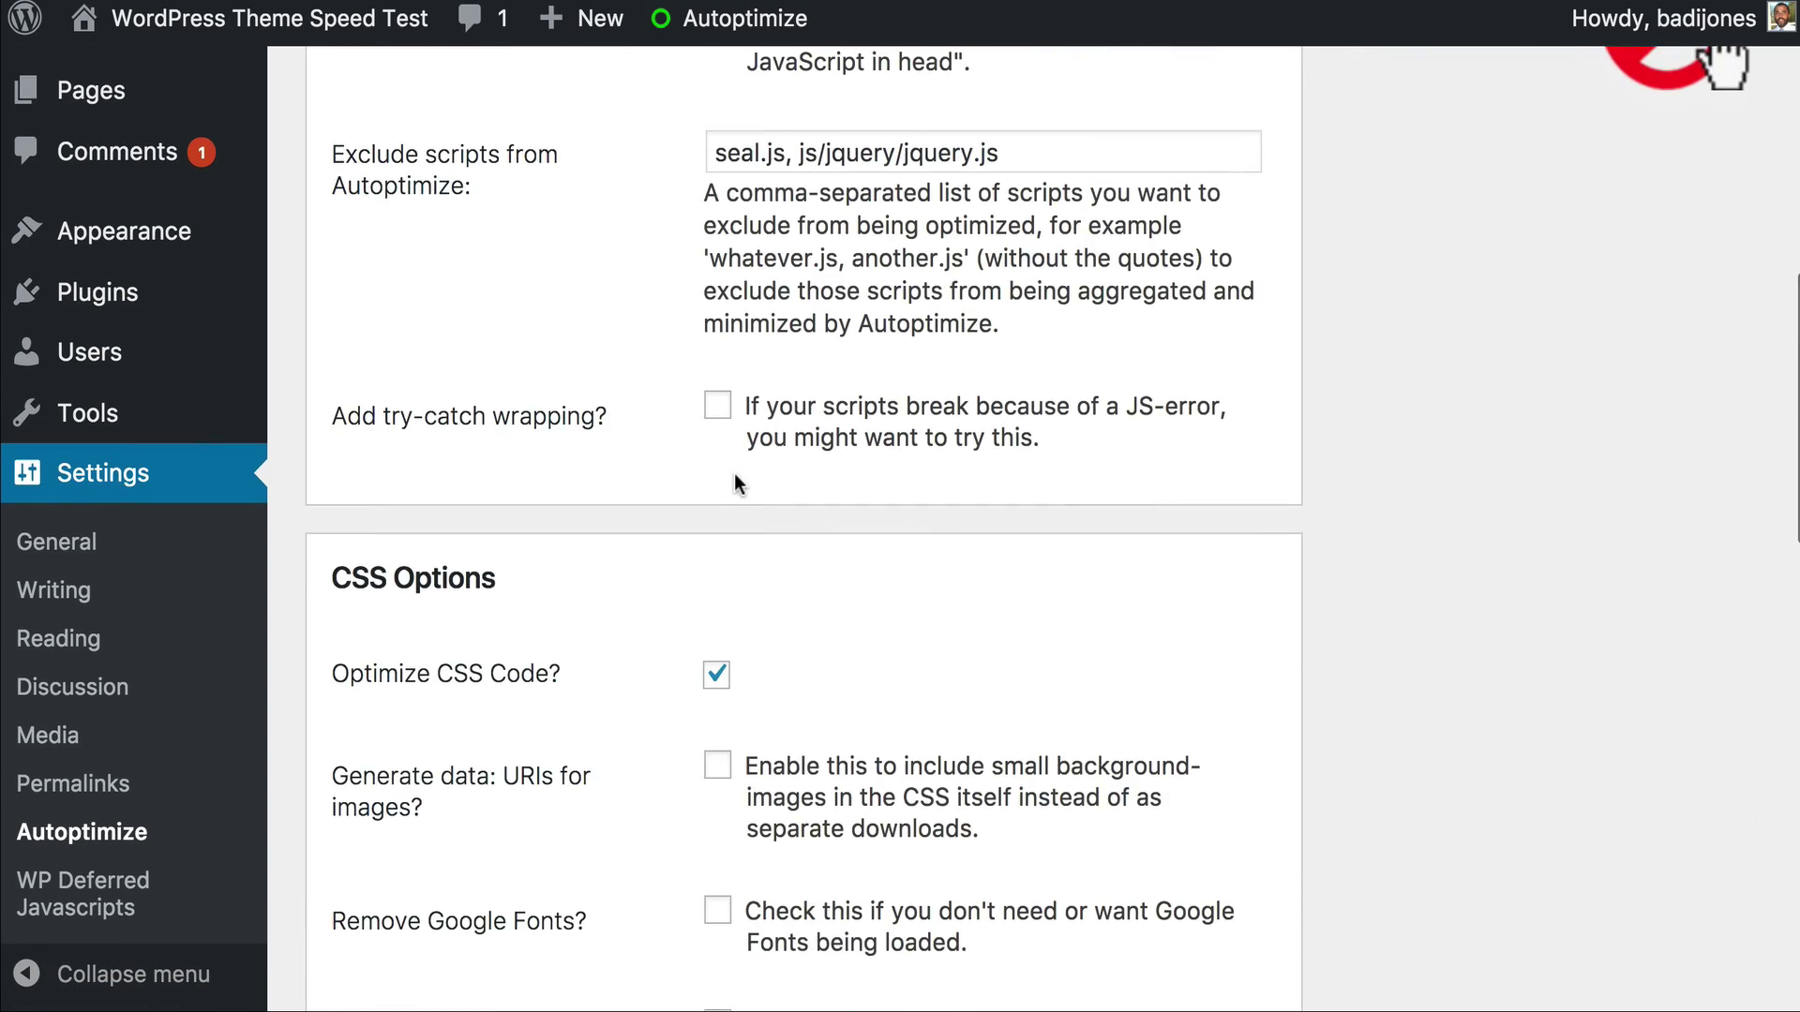
{"action": "scroll", "coordinate": [734, 479], "scroll_direction": "down", "scroll_amount": 4}
{"action": "scroll", "coordinate": [736, 484], "scroll_direction": "down", "scroll_amount": 3}
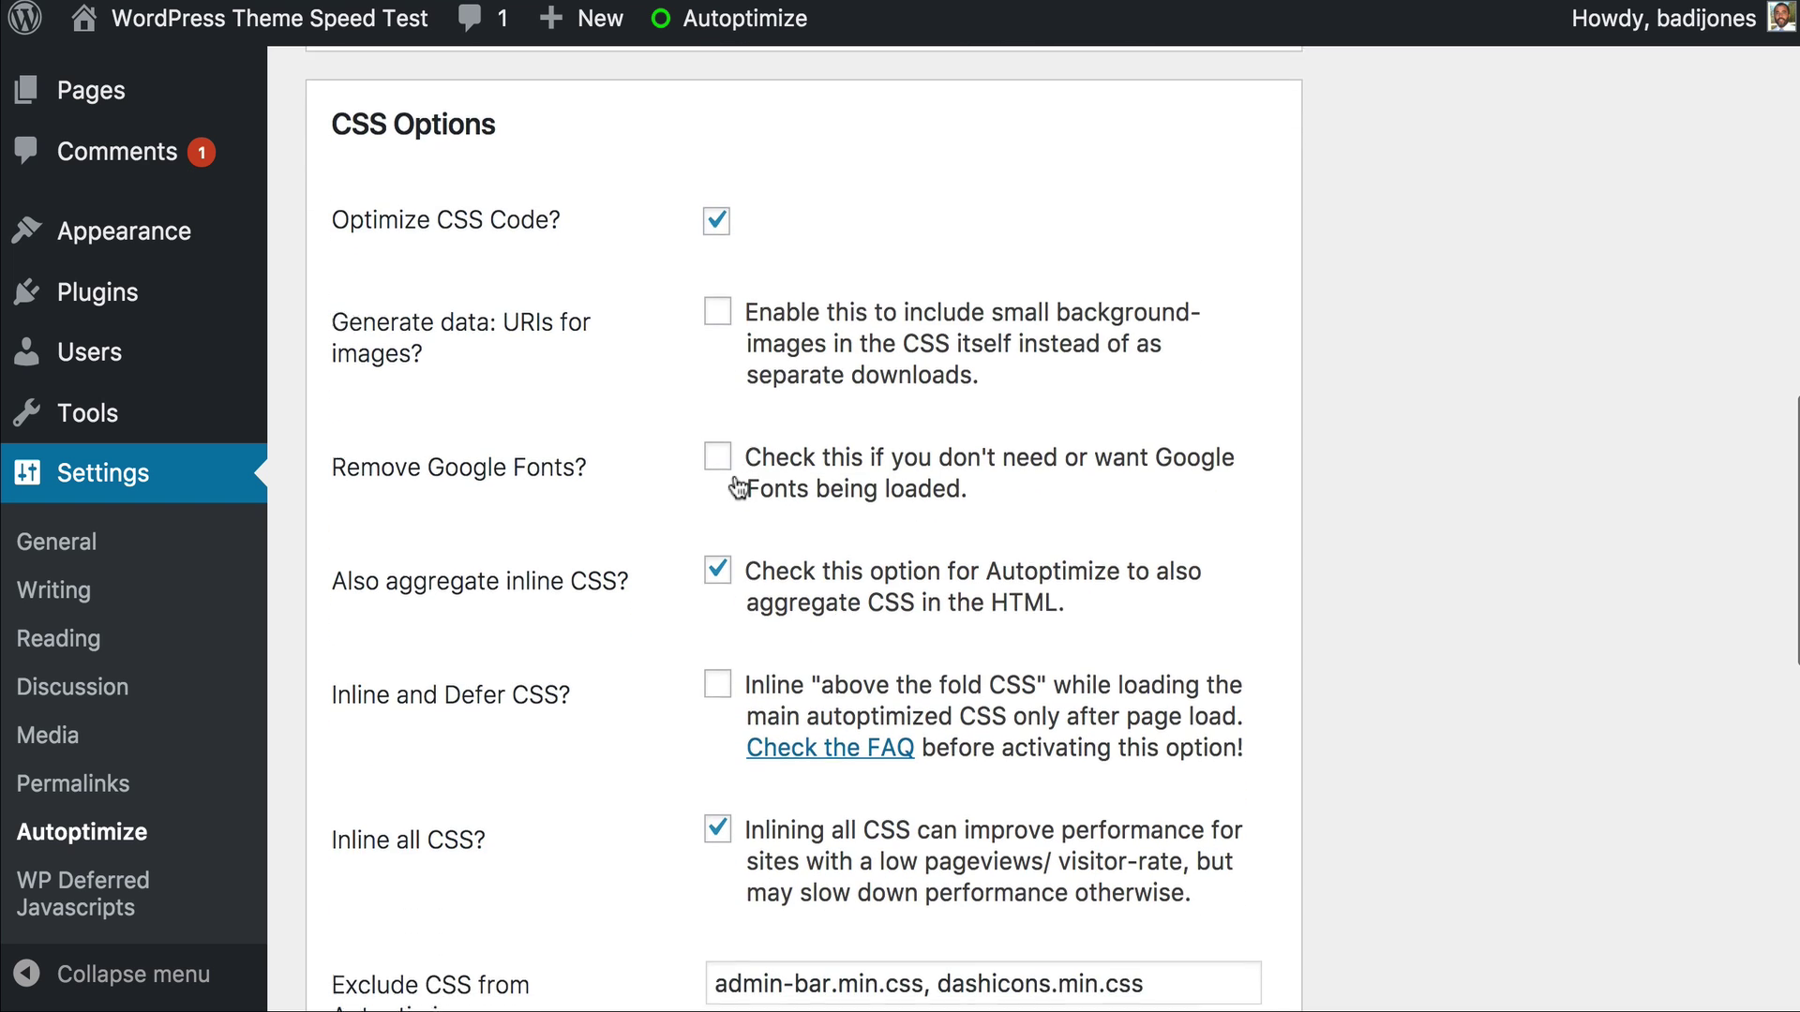
{"action": "scroll", "coordinate": [736, 596], "scroll_direction": "down", "scroll_amount": 4}
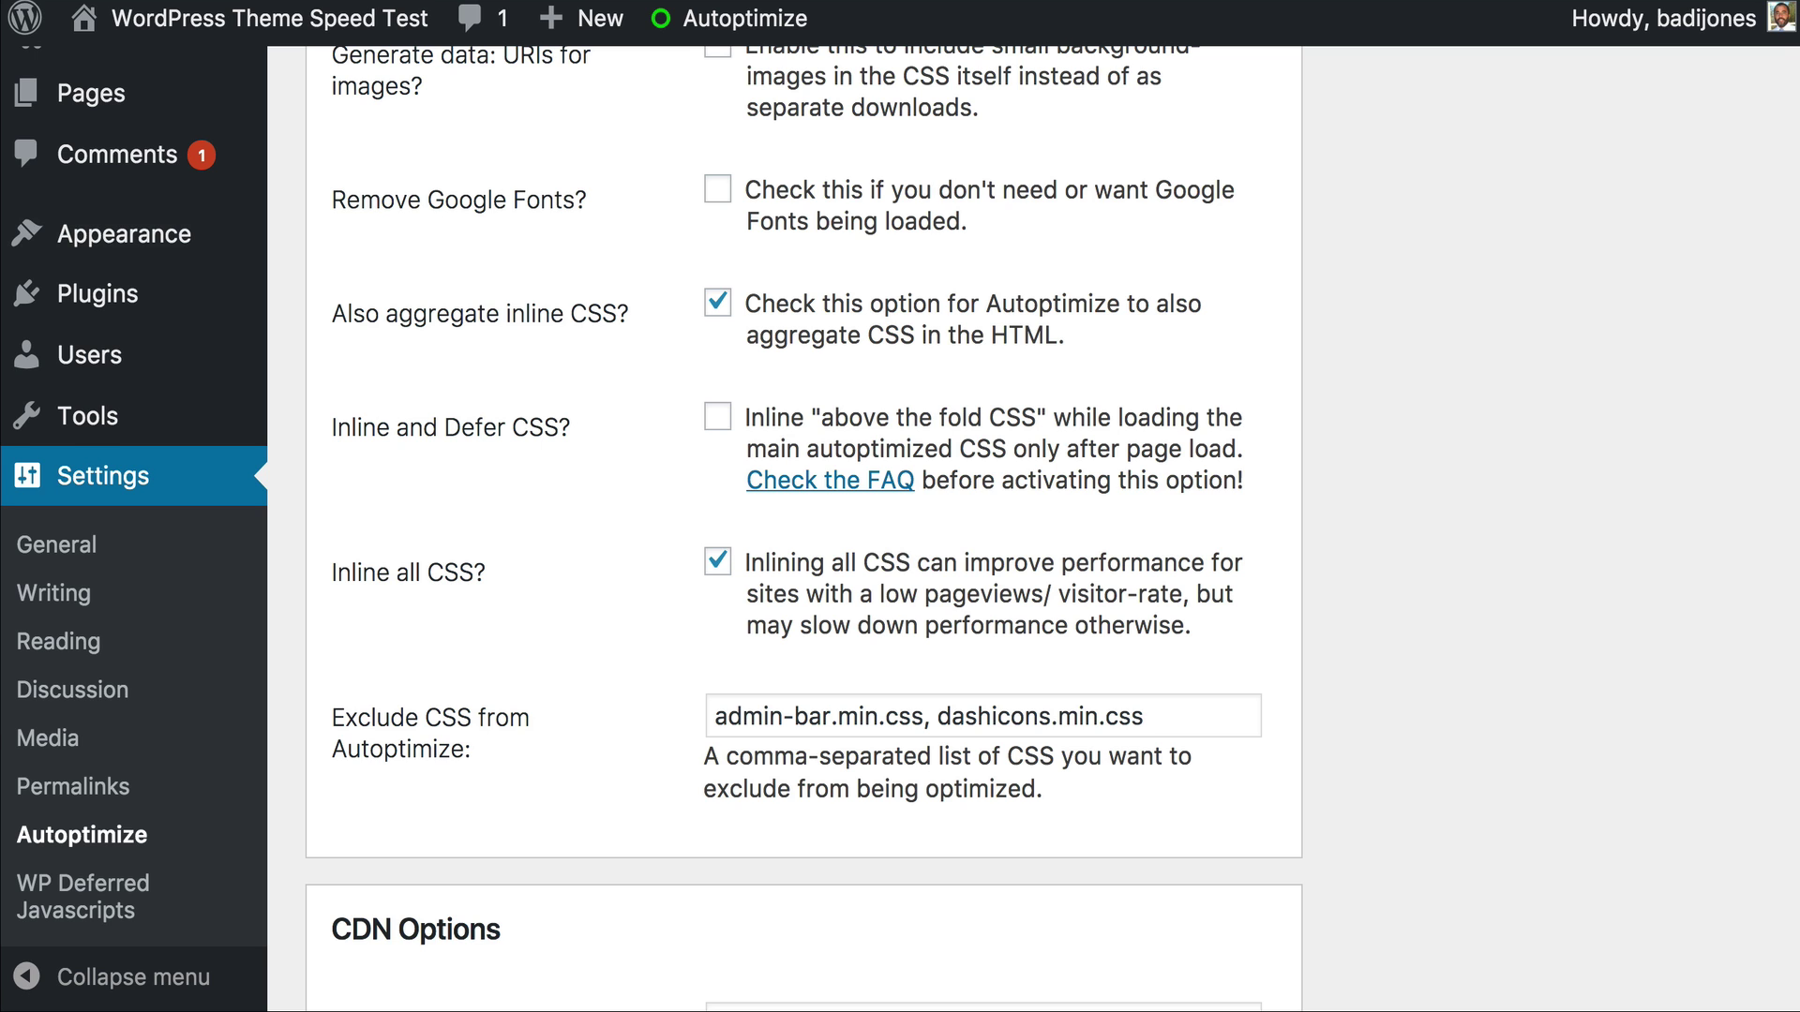
{"action": "scroll", "coordinate": [356, 432], "scroll_direction": "down", "scroll_amount": 10}
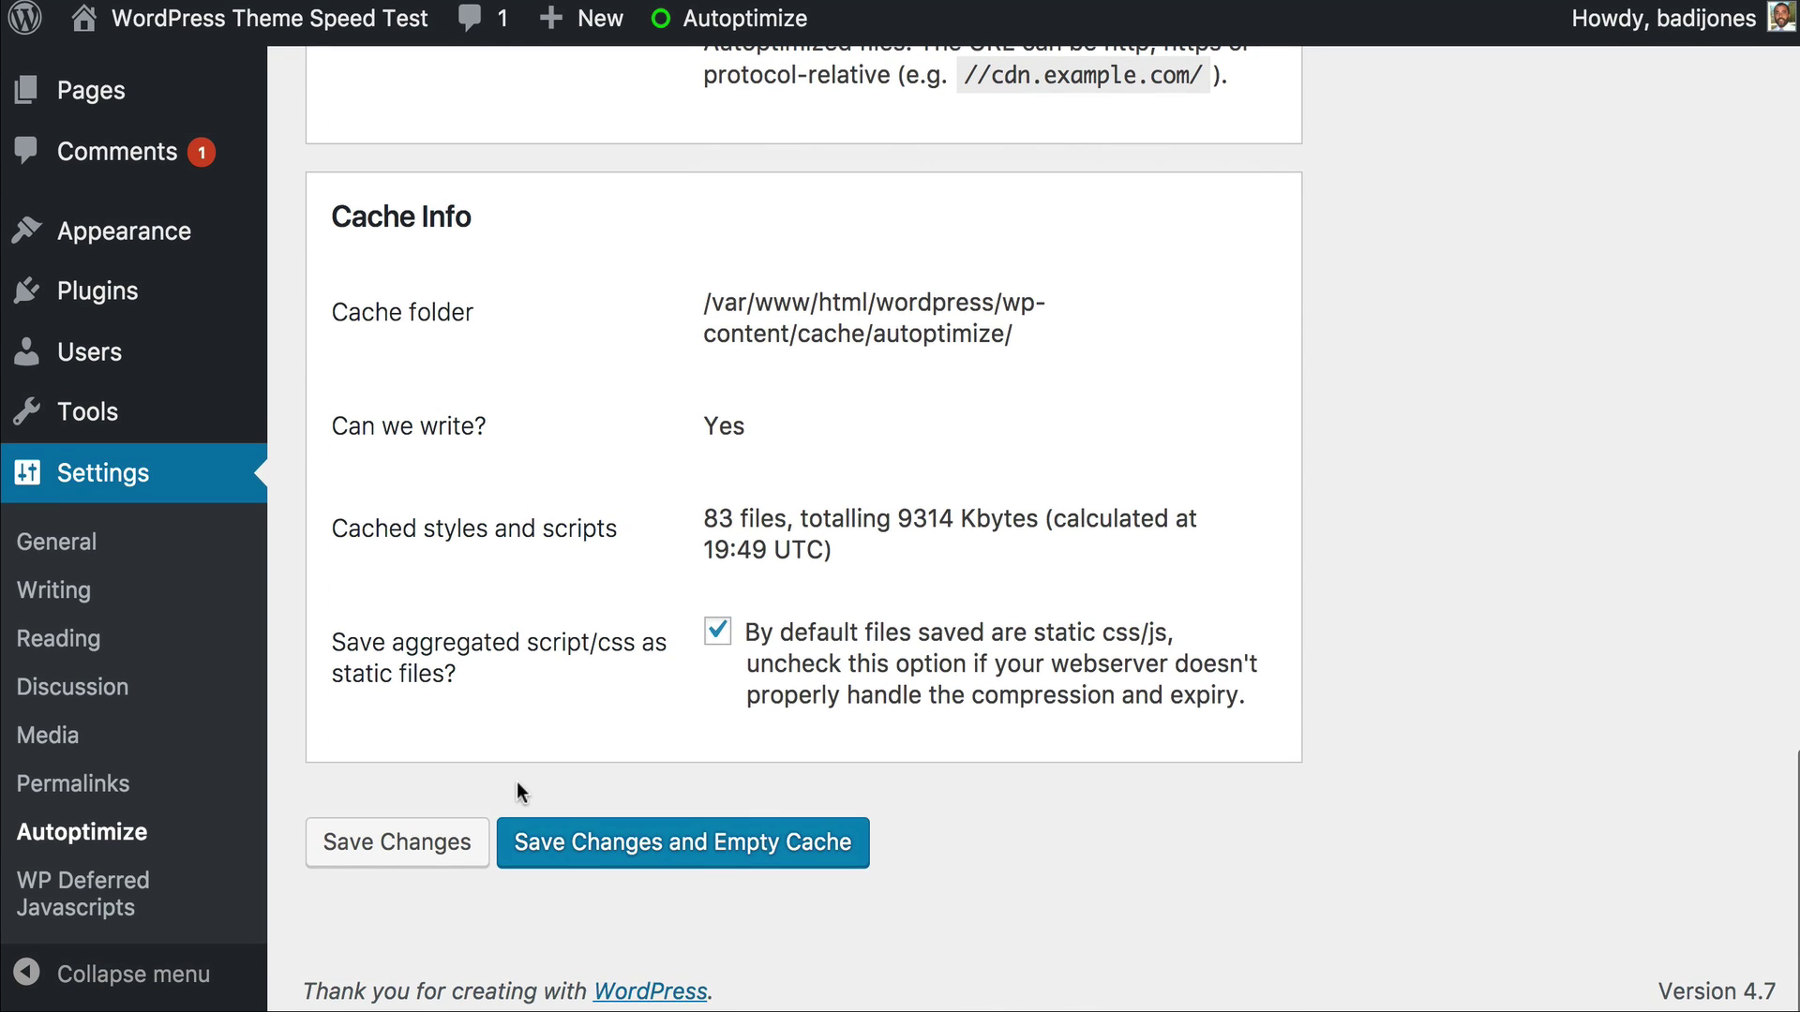
{"action": "scroll", "coordinate": [470, 697], "scroll_direction": "up", "scroll_amount": 1}
{"action": "scroll", "coordinate": [470, 698], "scroll_direction": "down", "scroll_amount": 1}
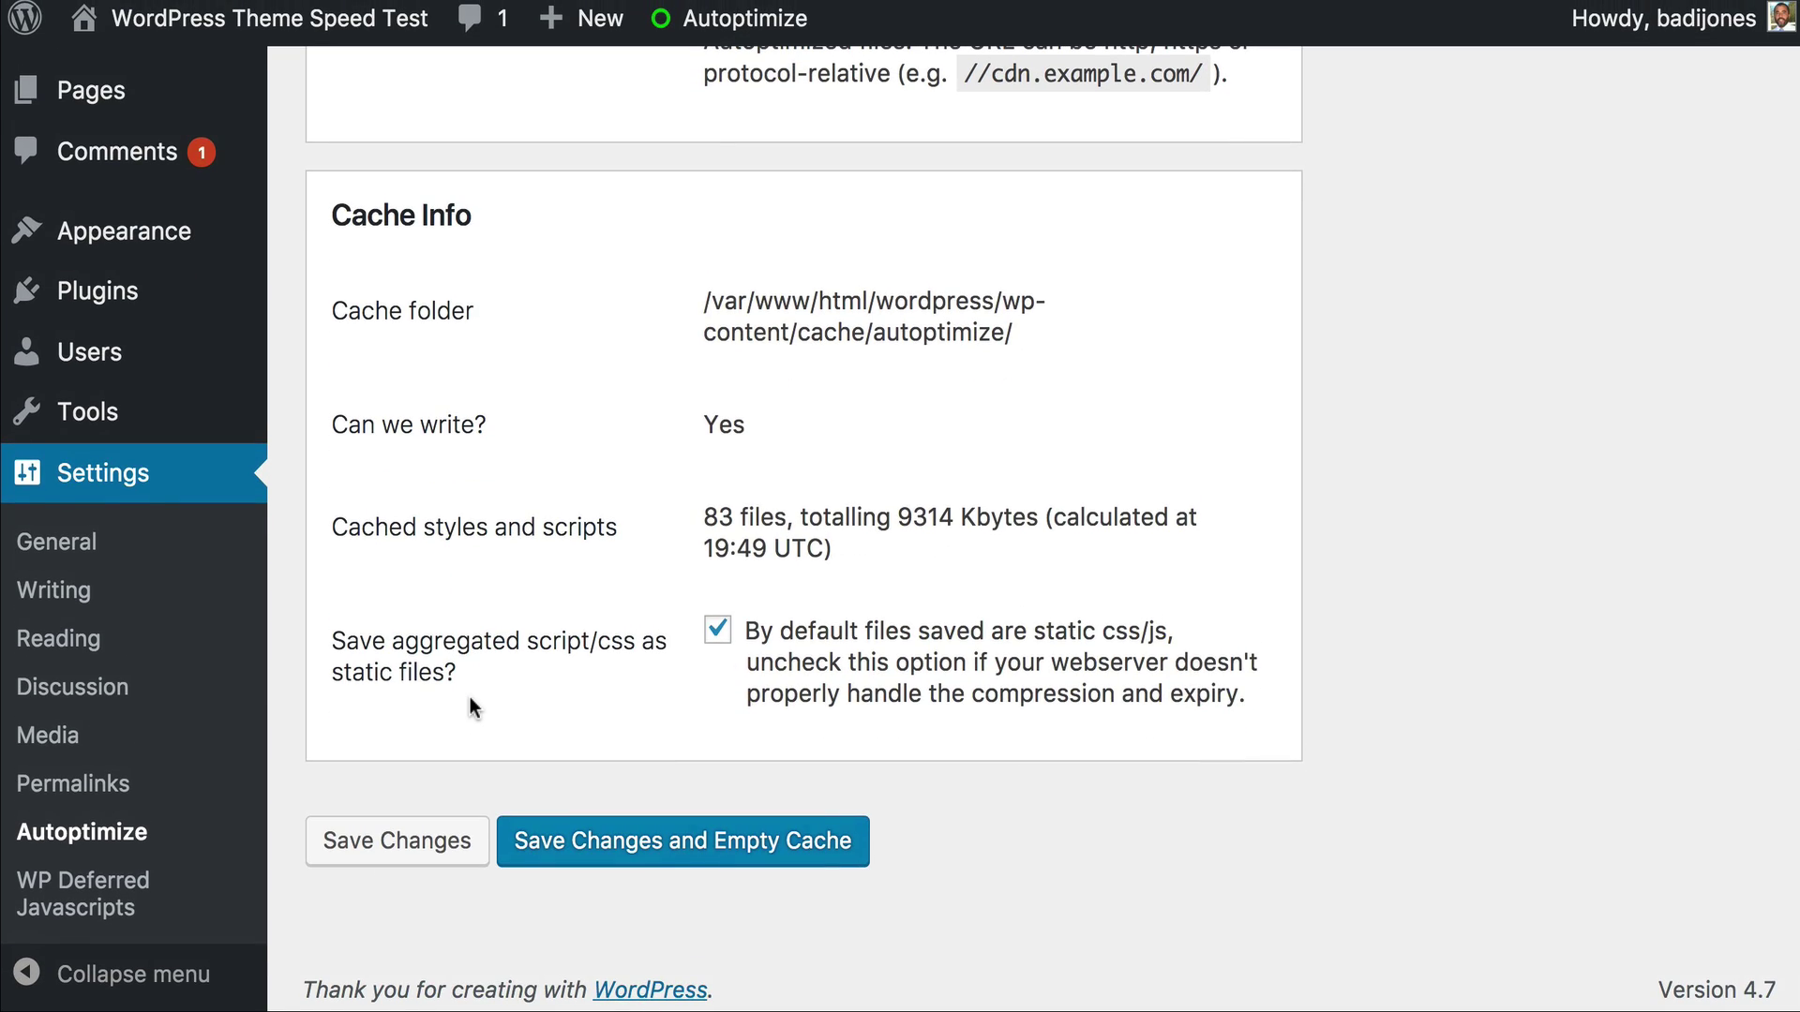
{"action": "scroll", "coordinate": [470, 696], "scroll_direction": "up", "scroll_amount": 20}
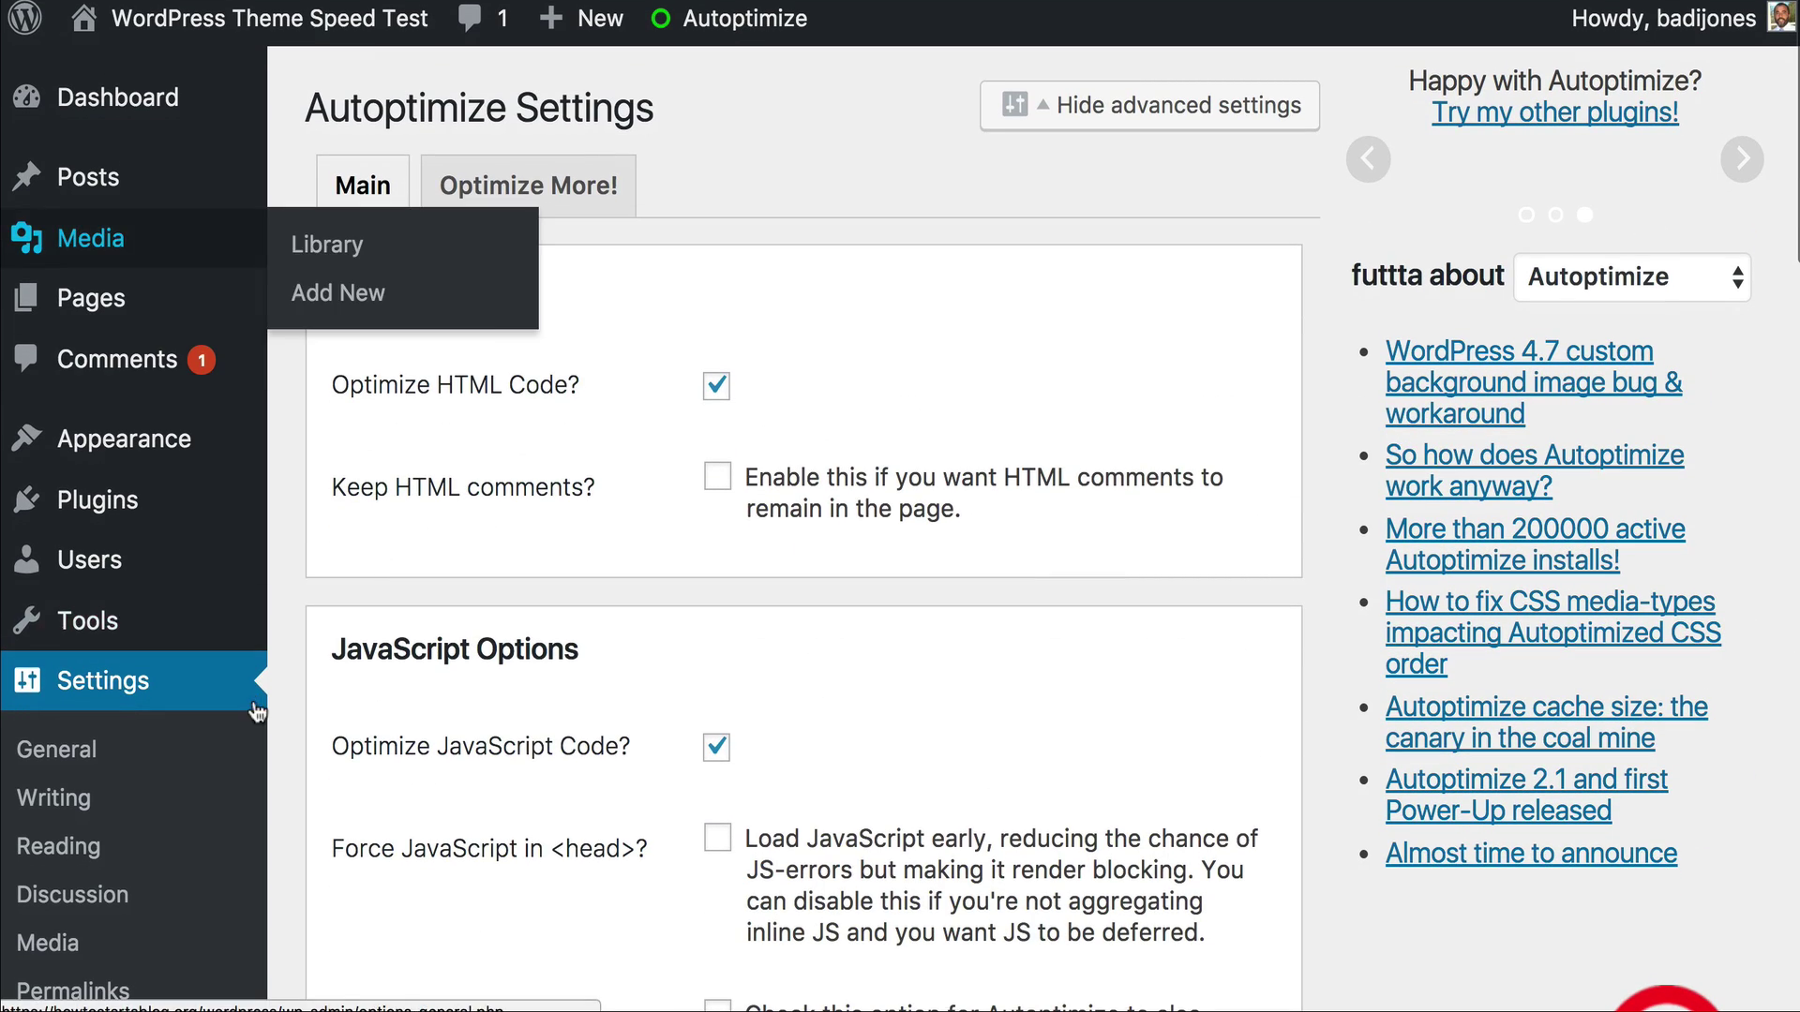
Step: Open the WP Deferred Javascripts settings and check the field for Javascript files to not defer
{"action": "scroll", "coordinate": [109, 732], "scroll_direction": "down", "scroll_amount": 3}
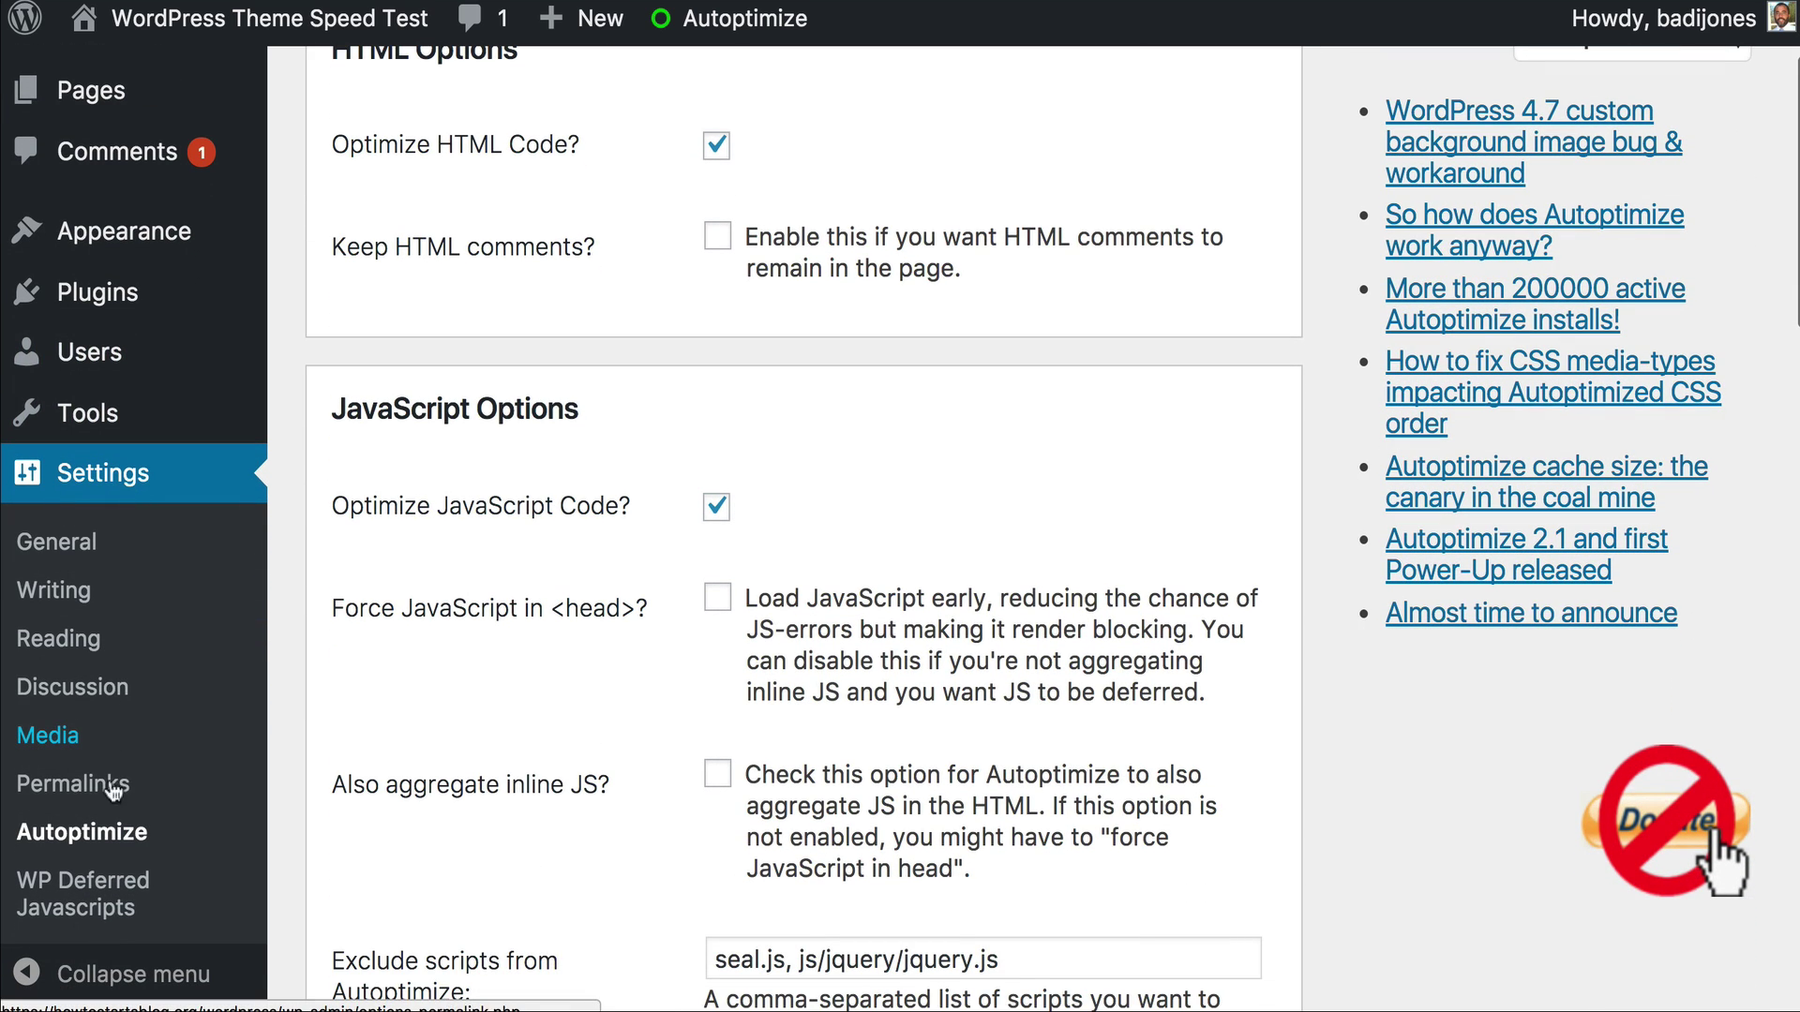
{"action": "left_click", "coordinate": [112, 891]}
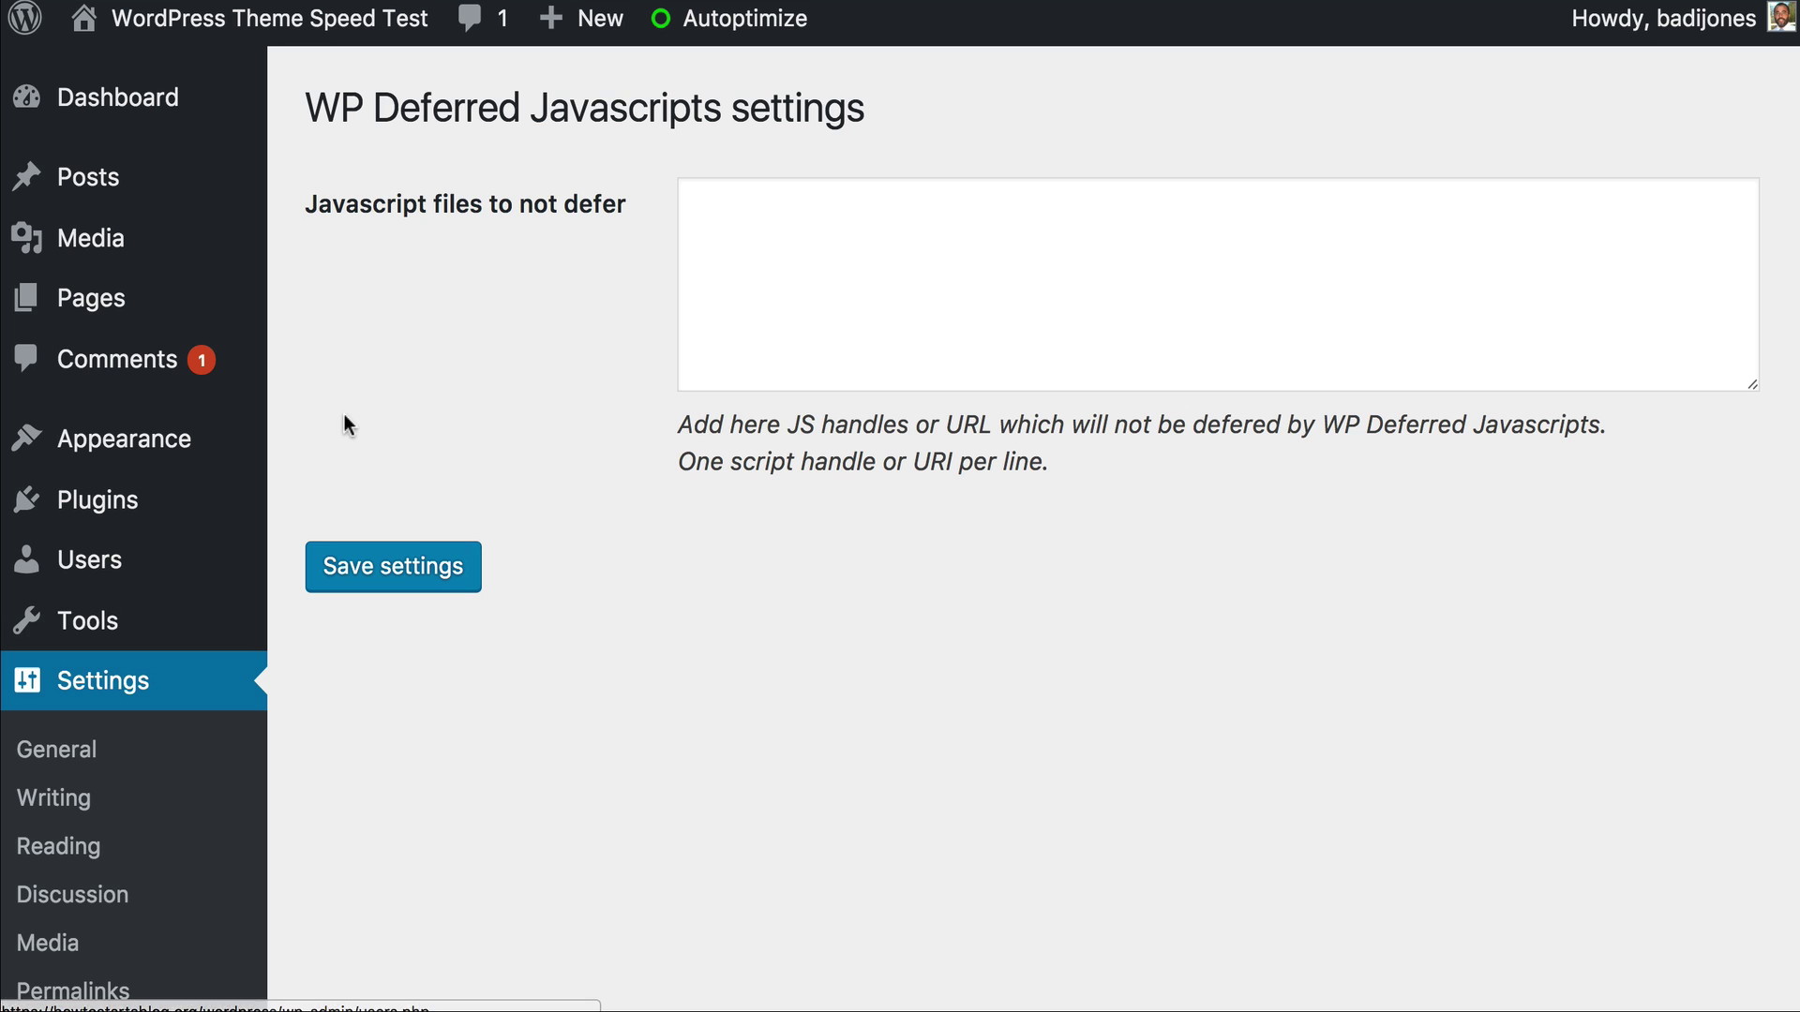
{"action": "scroll", "coordinate": [476, 410], "scroll_direction": "down", "scroll_amount": 5}
{"action": "scroll", "coordinate": [476, 408], "scroll_direction": "up", "scroll_amount": 5}
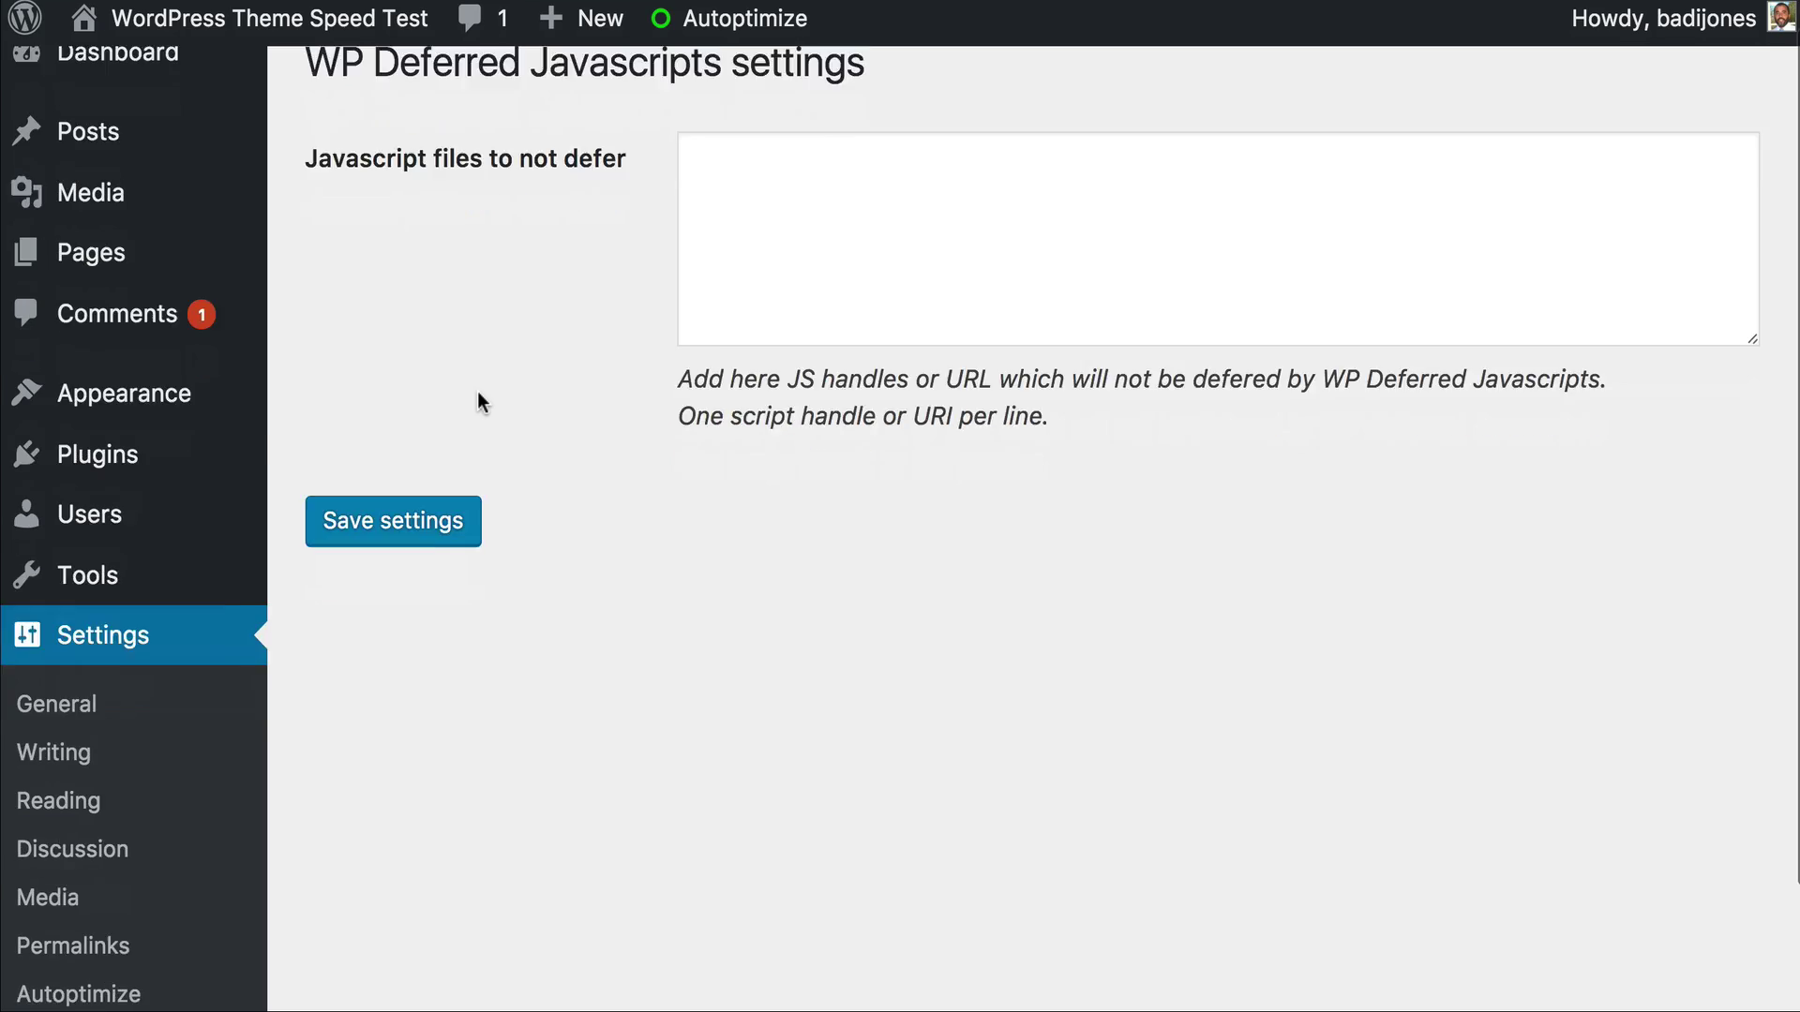
{"action": "scroll", "coordinate": [477, 393], "scroll_direction": "down", "scroll_amount": 5}
{"action": "scroll", "coordinate": [477, 393], "scroll_direction": "up", "scroll_amount": 5}
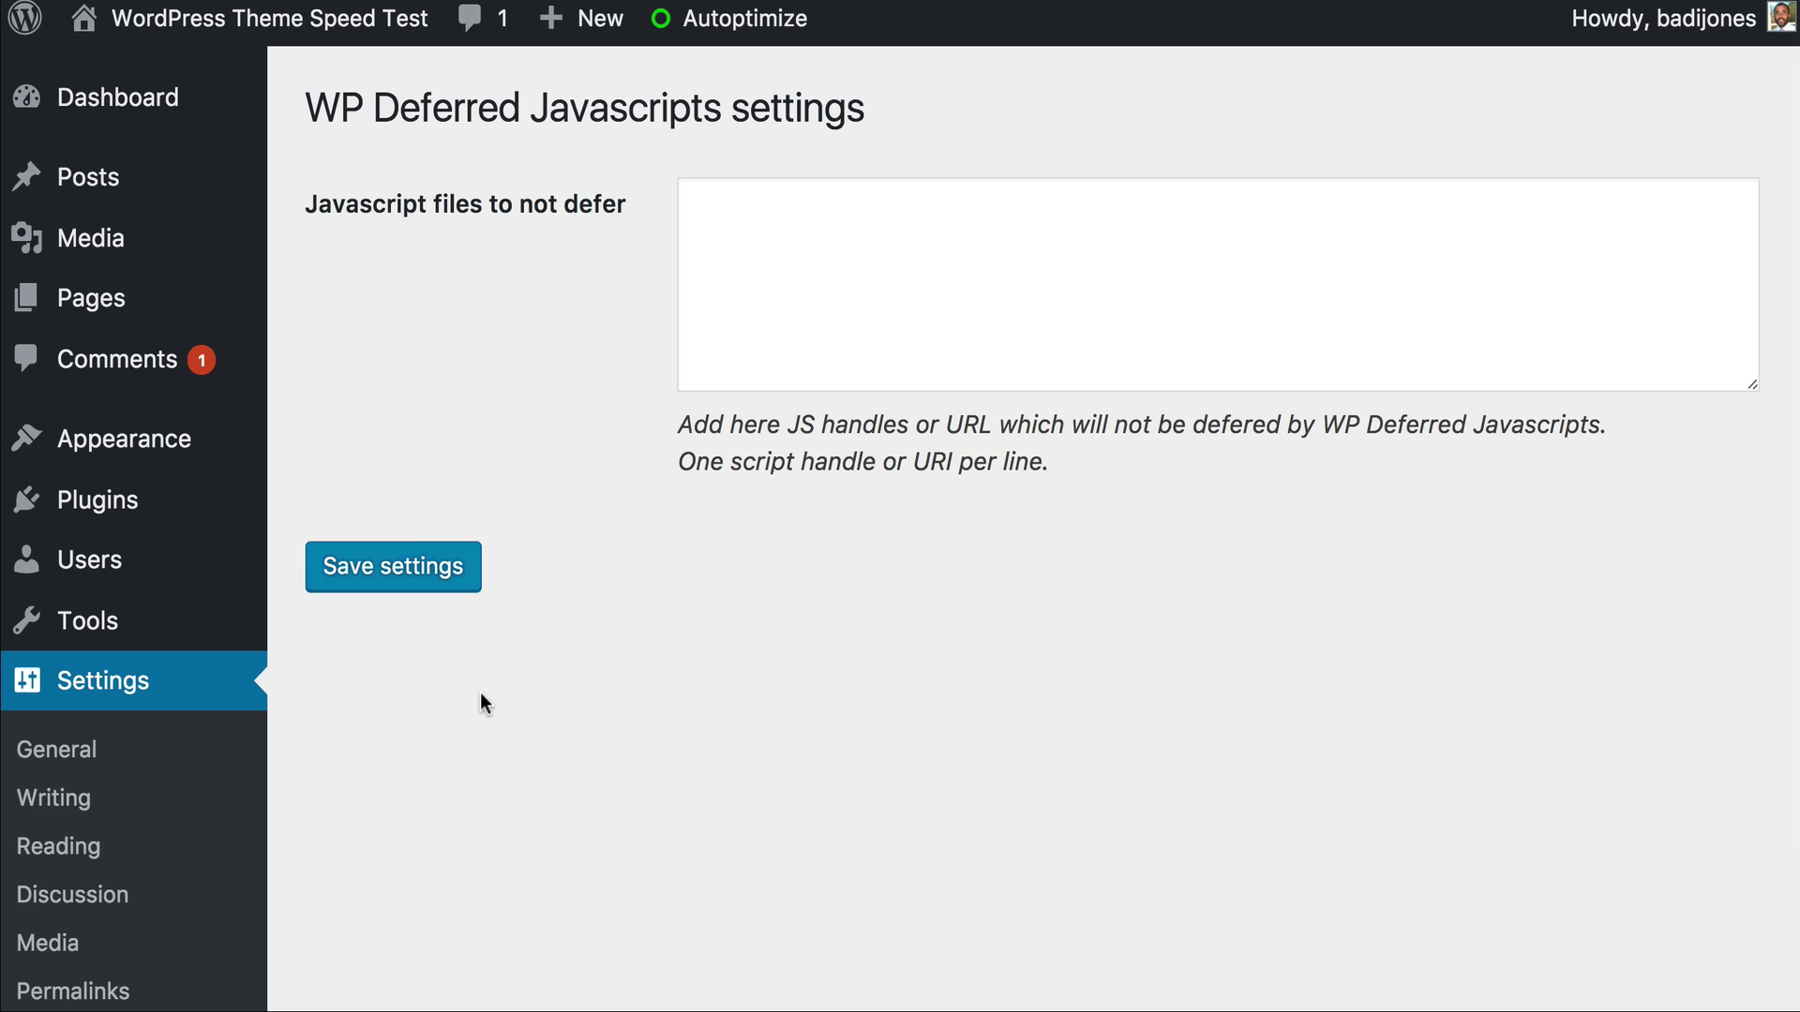
{"action": "scroll", "coordinate": [480, 691], "scroll_direction": "up", "scroll_amount": 1}
{"action": "scroll", "coordinate": [435, 818], "scroll_direction": "up", "scroll_amount": 1}
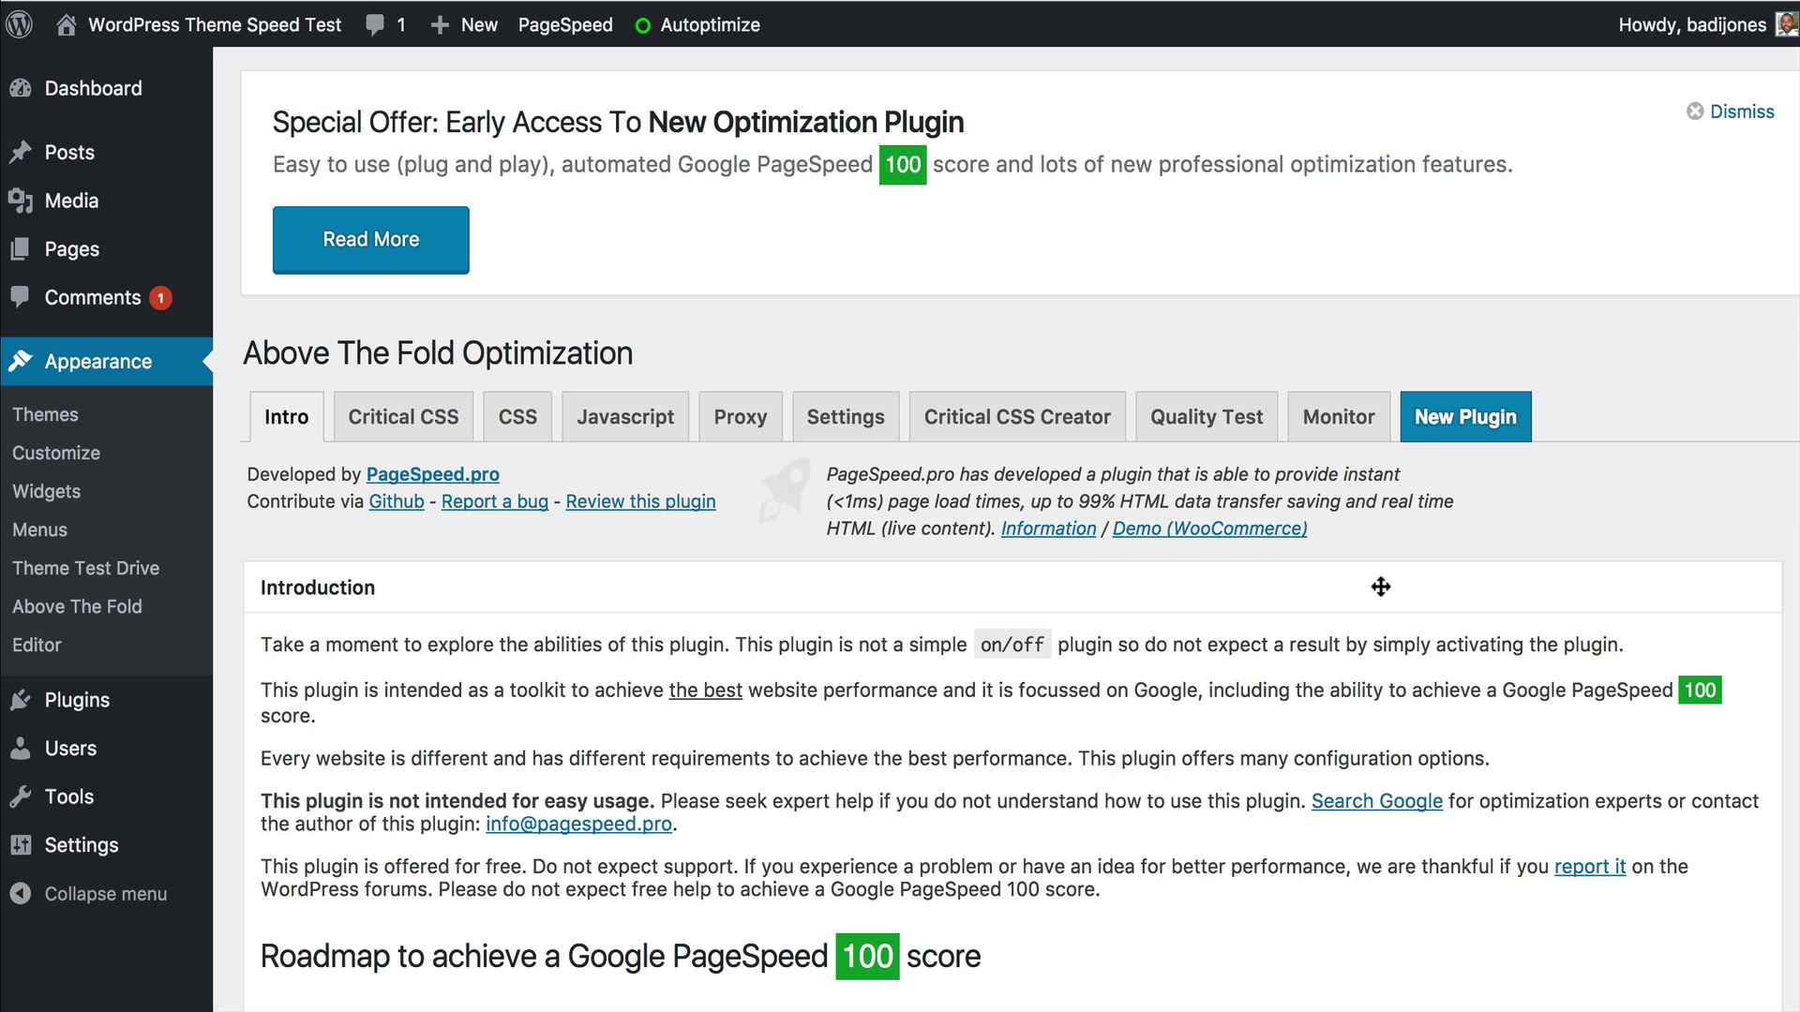
Step: In the CSS settings of Above The Fold Optimization, choose Disabled (remove all fonts) as the webfont.js load method and review the local font instructions
{"action": "left_click", "coordinate": [518, 417]}
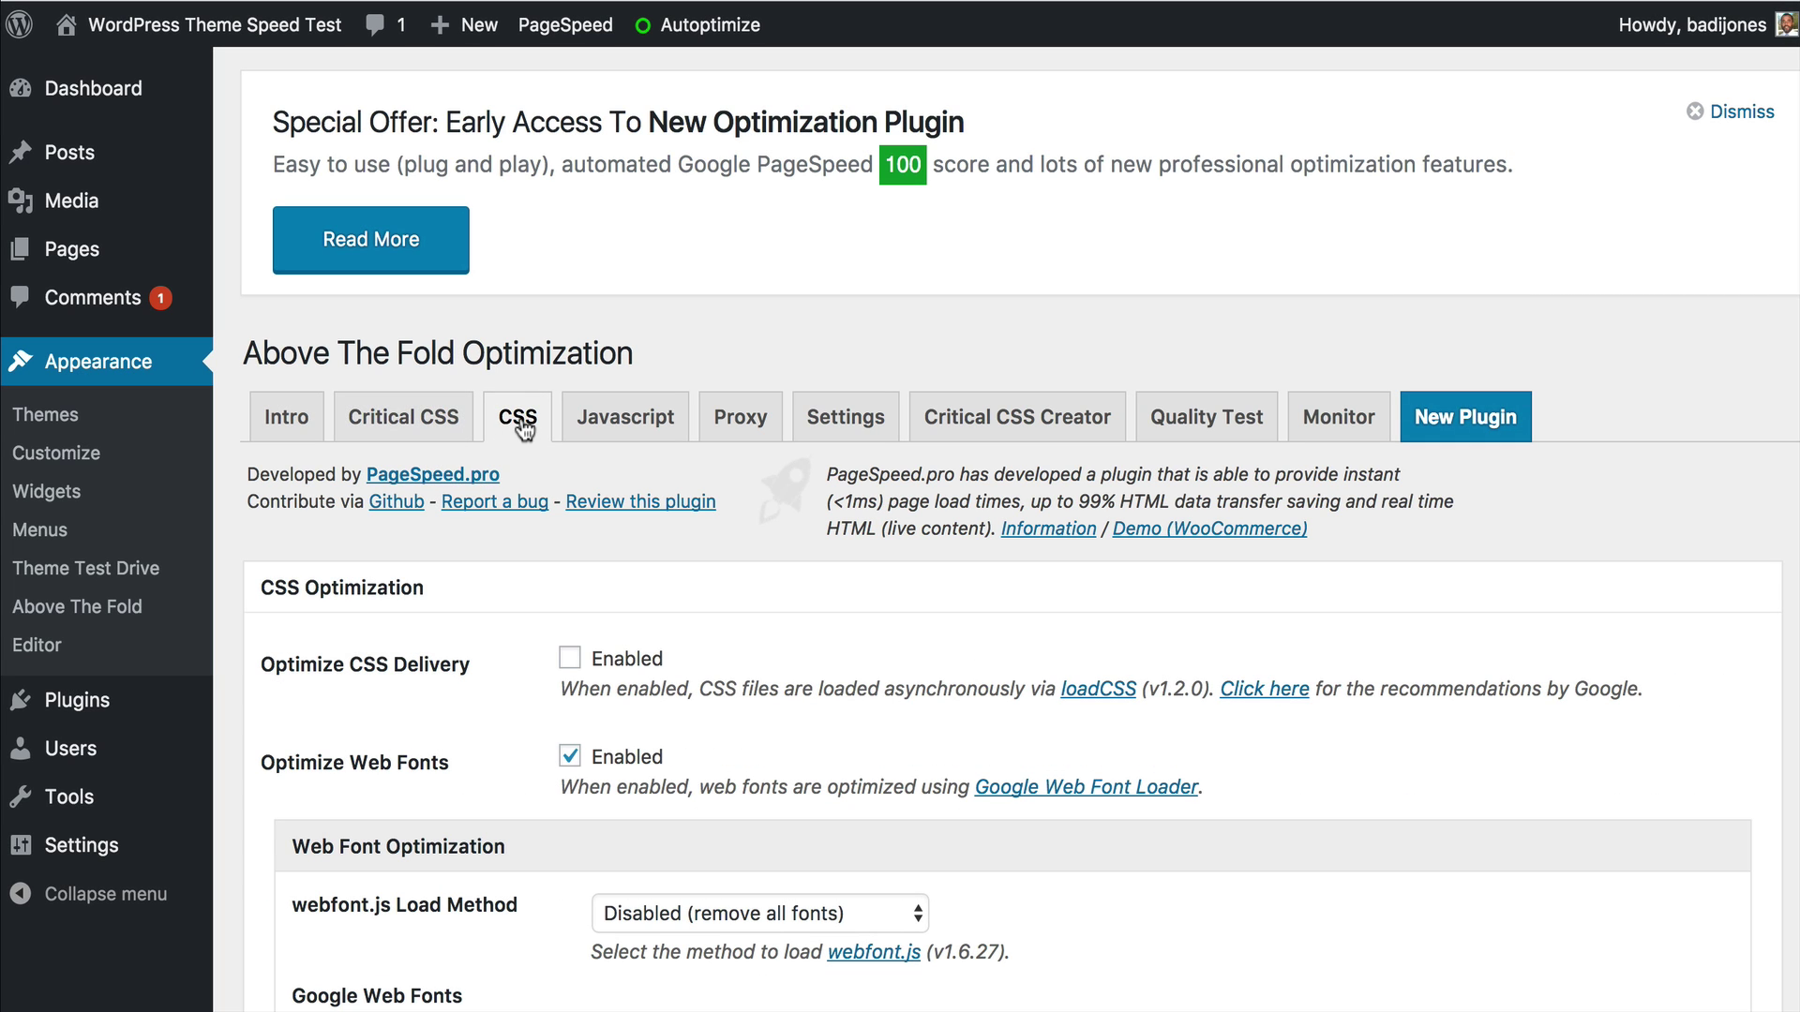
{"action": "scroll", "coordinate": [521, 436], "scroll_direction": "down", "scroll_amount": 5}
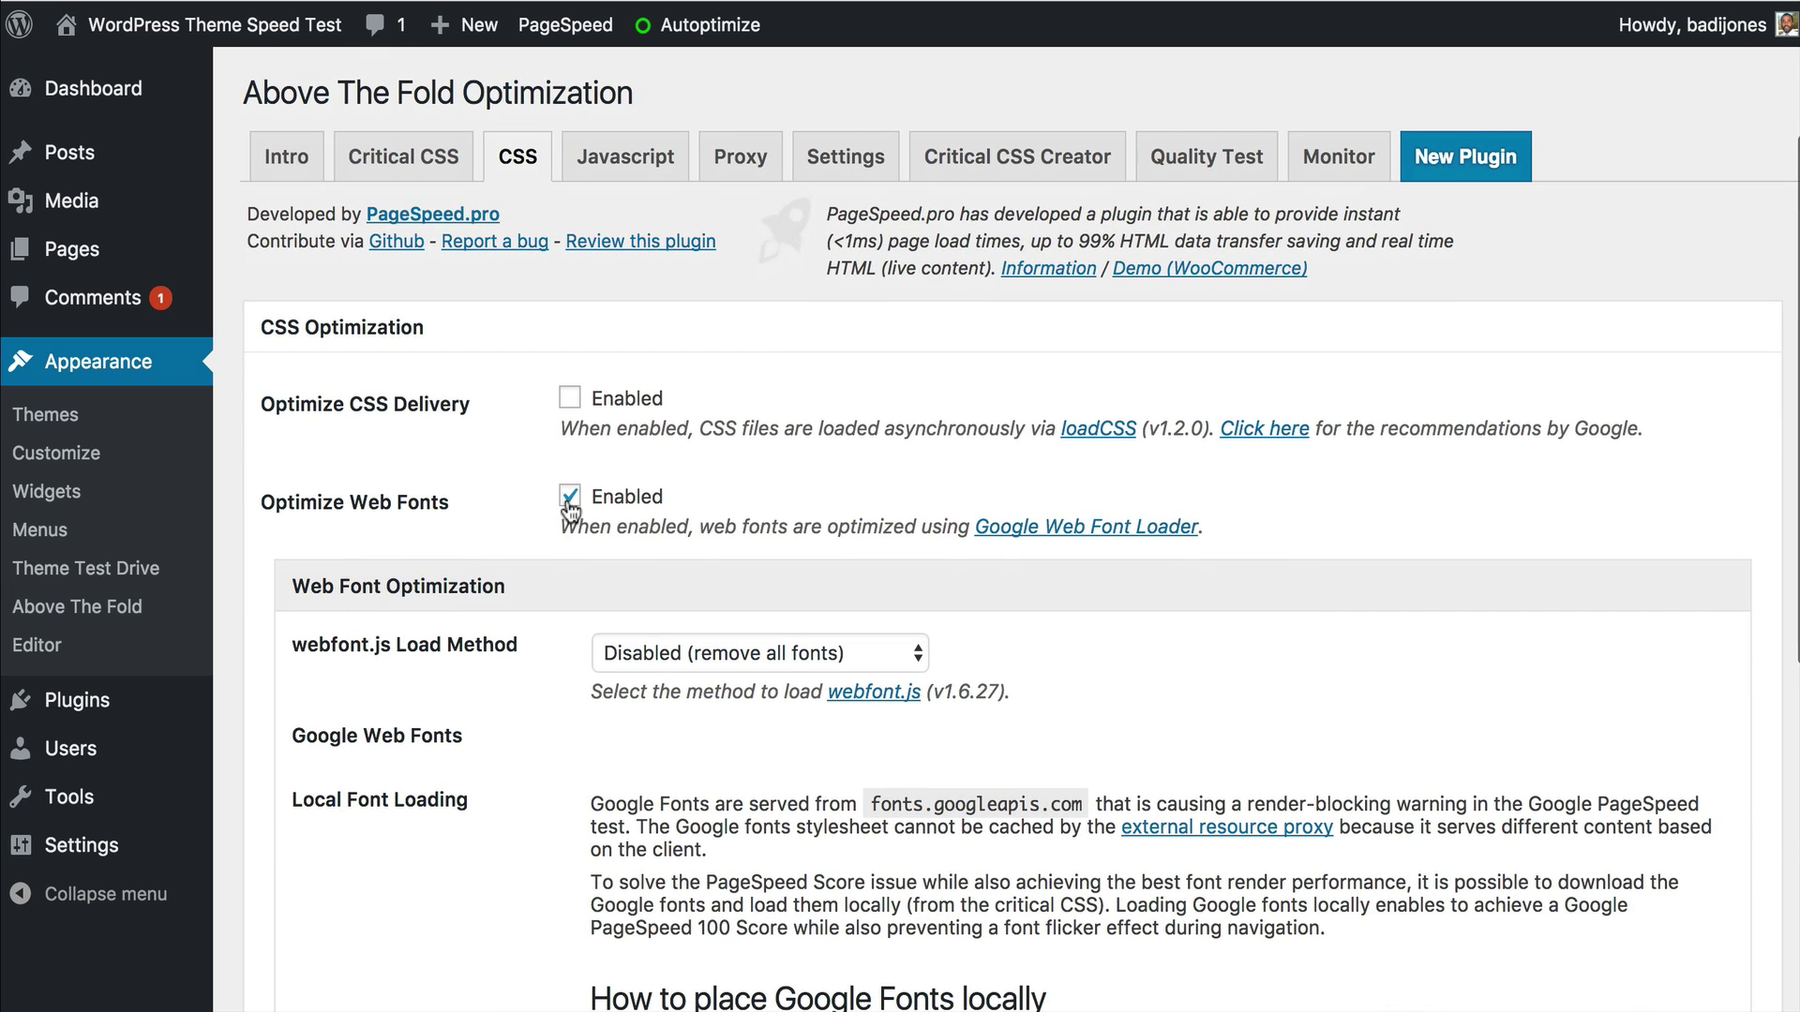
{"action": "scroll", "coordinate": [569, 509], "scroll_direction": "down", "scroll_amount": 10}
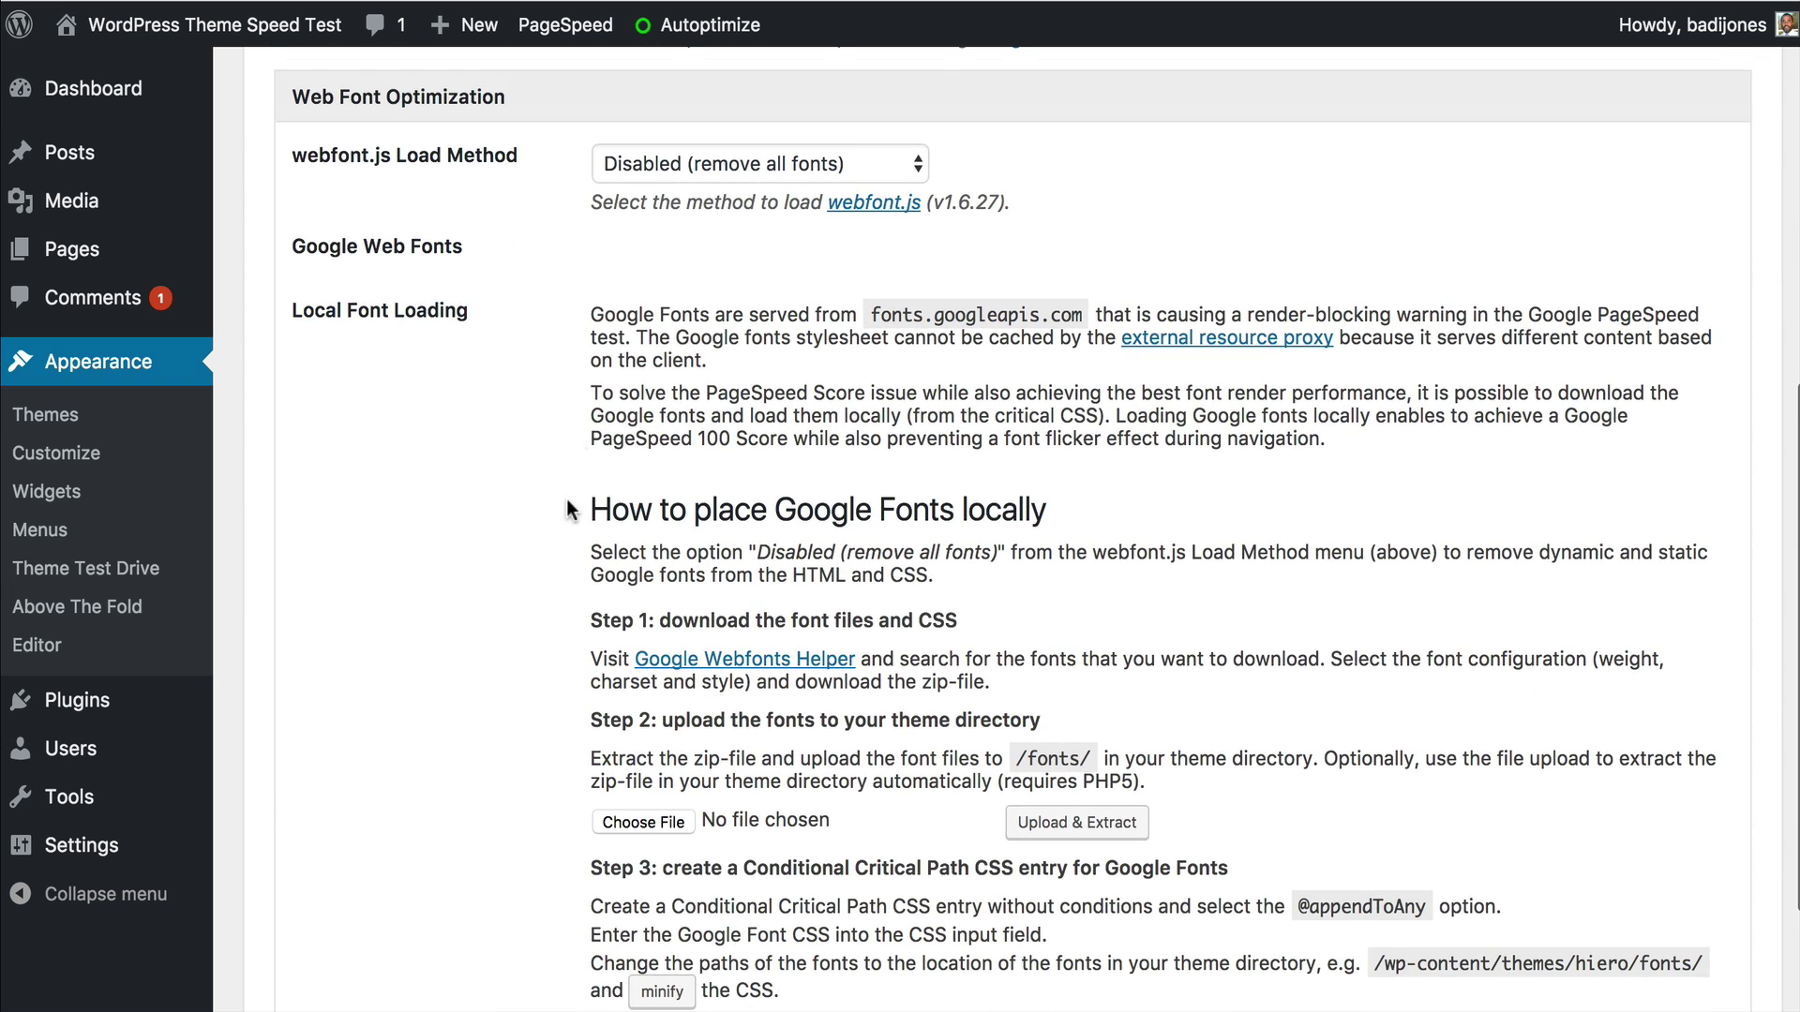
{"action": "left_click", "coordinate": [684, 170]}
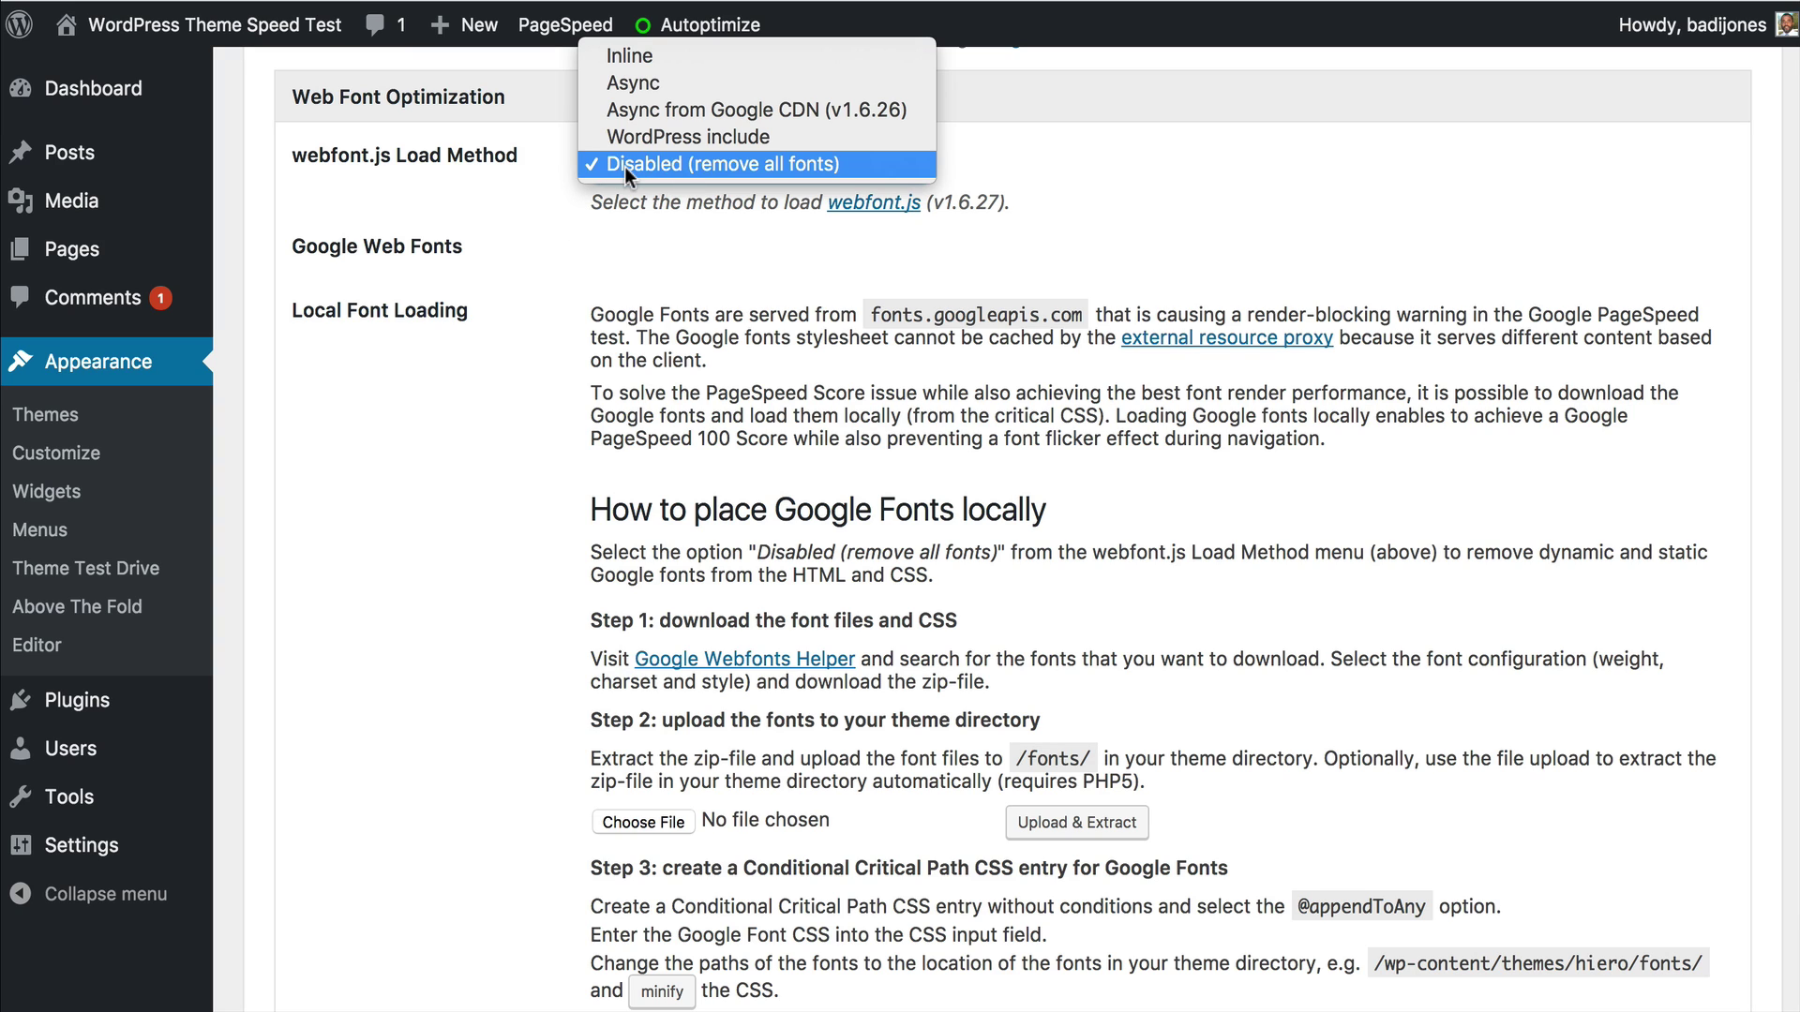
{"action": "left_click", "coordinate": [729, 155]}
{"action": "scroll", "coordinate": [596, 276], "scroll_direction": "down", "scroll_amount": 5}
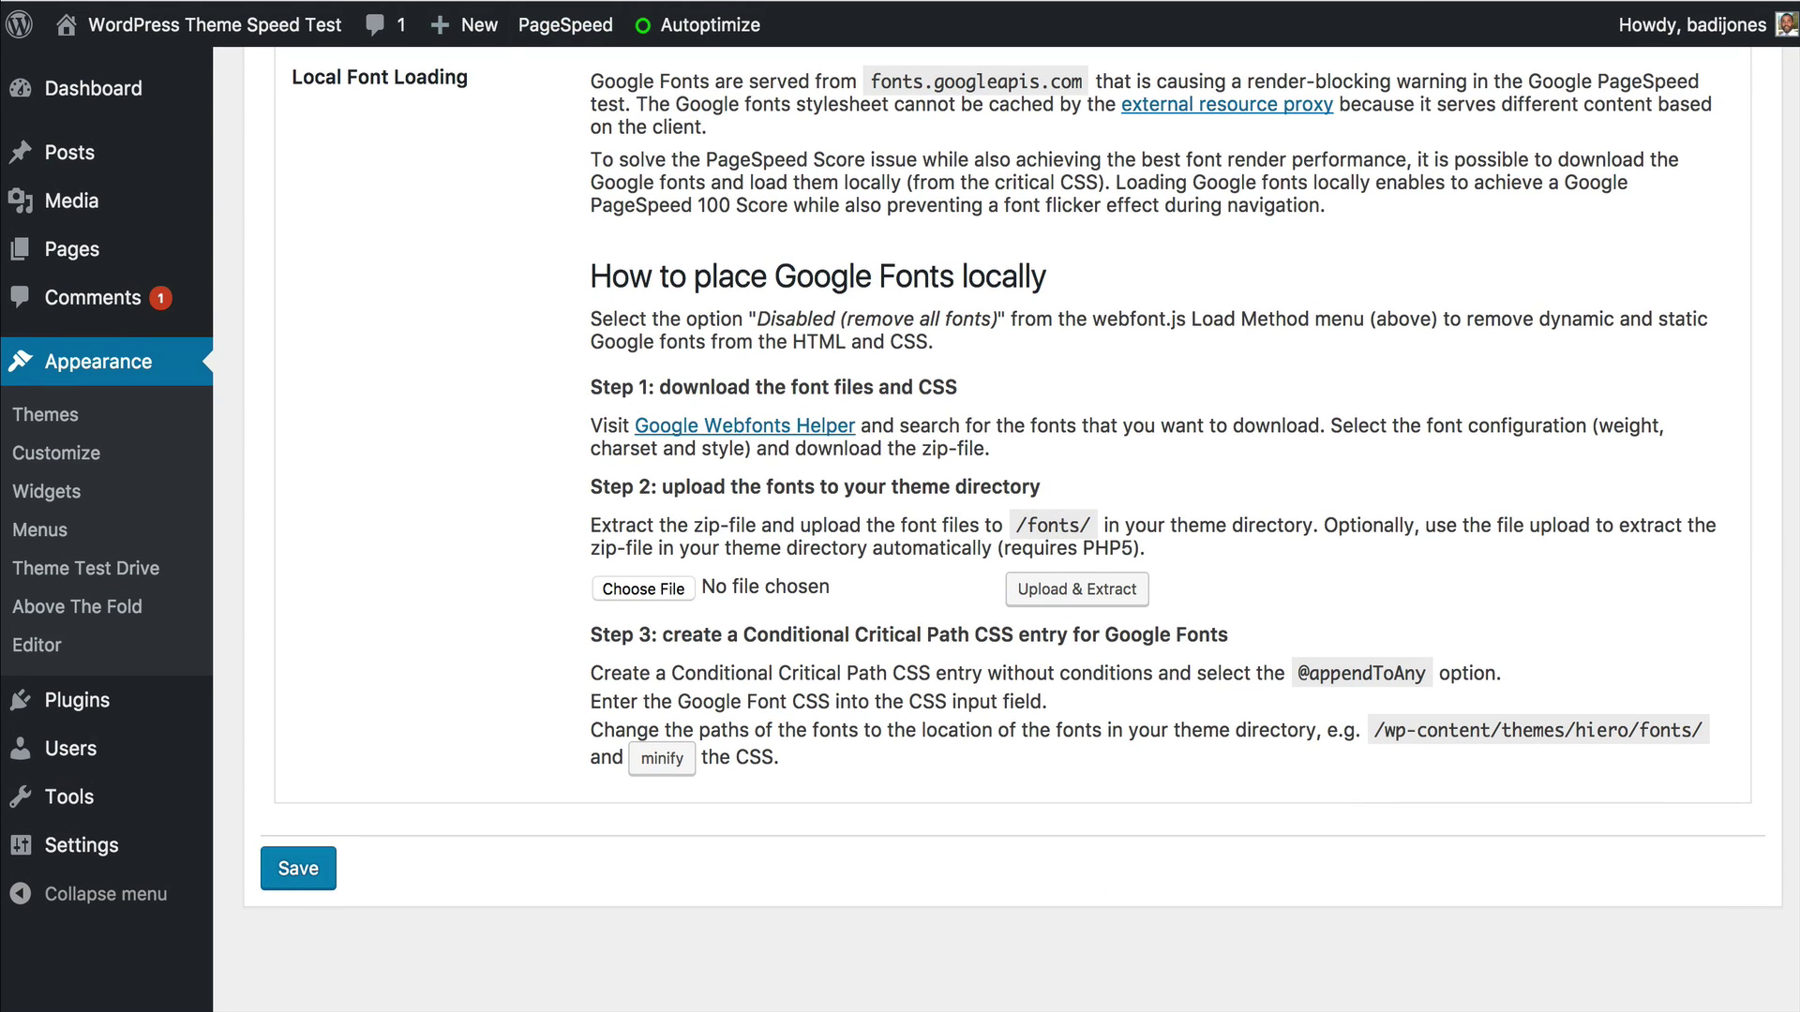
{"action": "scroll", "coordinate": [492, 486], "scroll_direction": "up", "scroll_amount": 10}
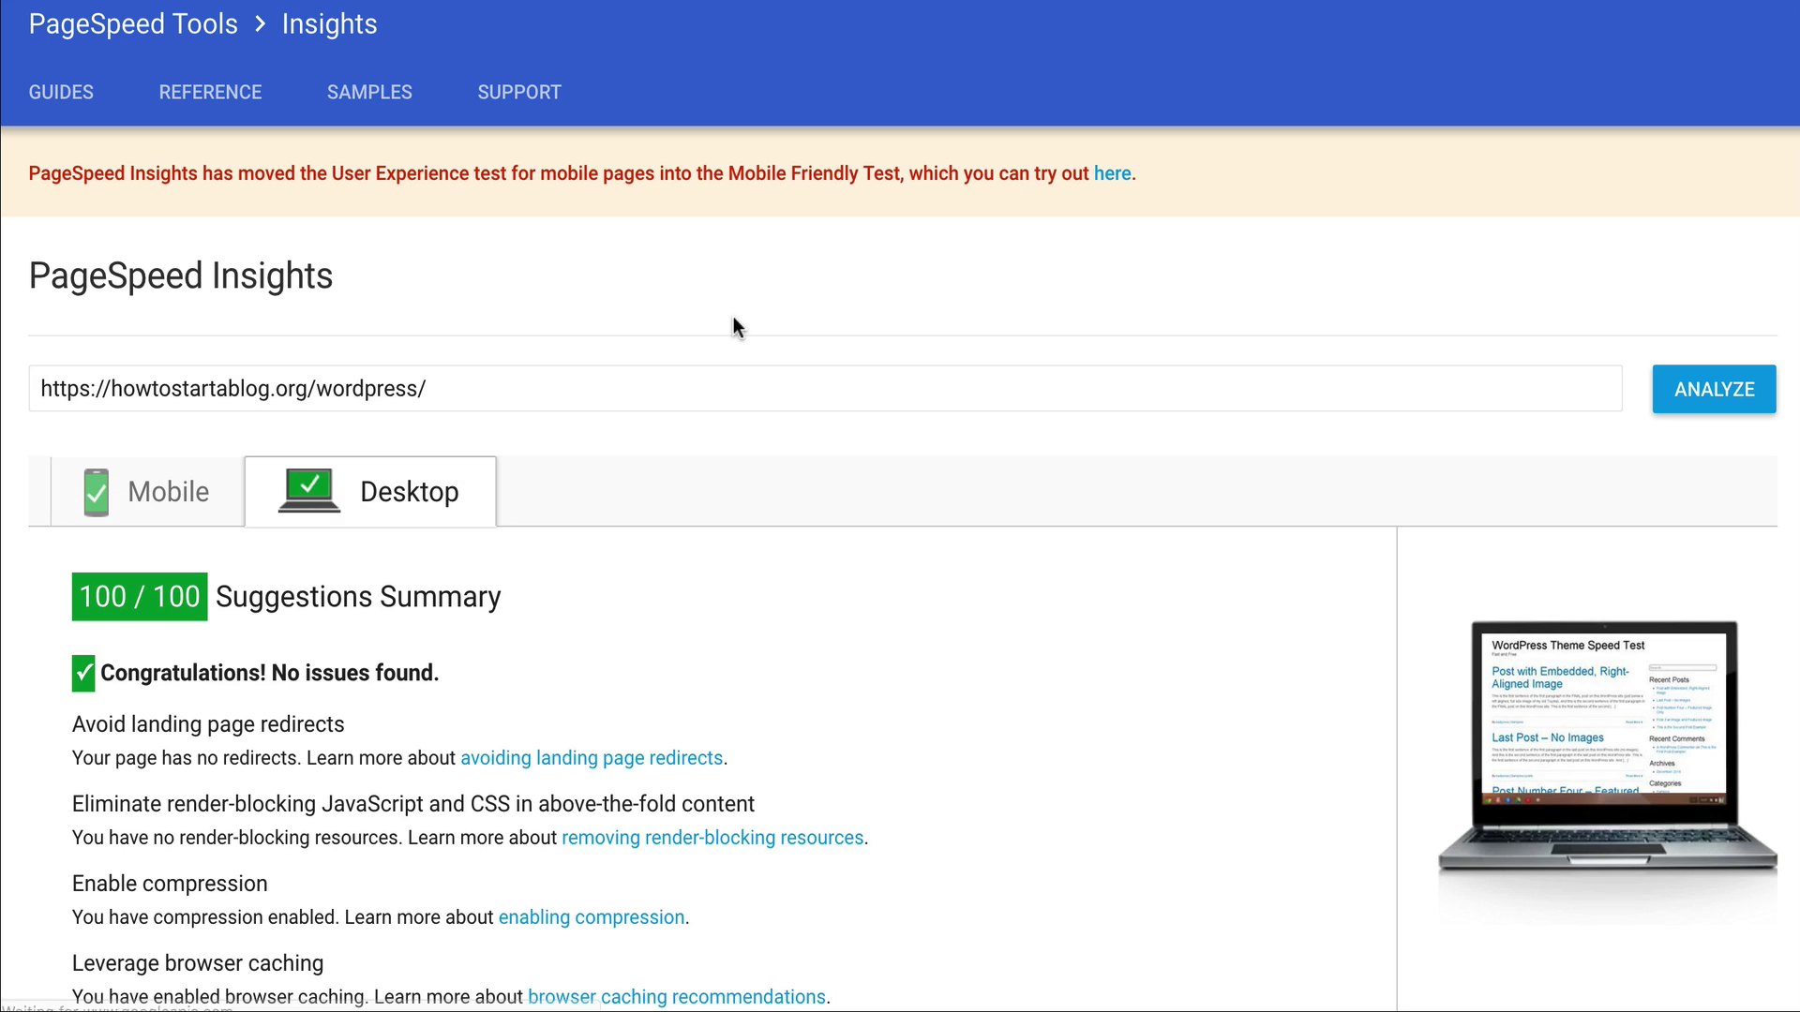
Step: Compare the mobile and desktop PageSpeed Insights results for the optimized site
{"action": "left_click", "coordinate": [192, 496]}
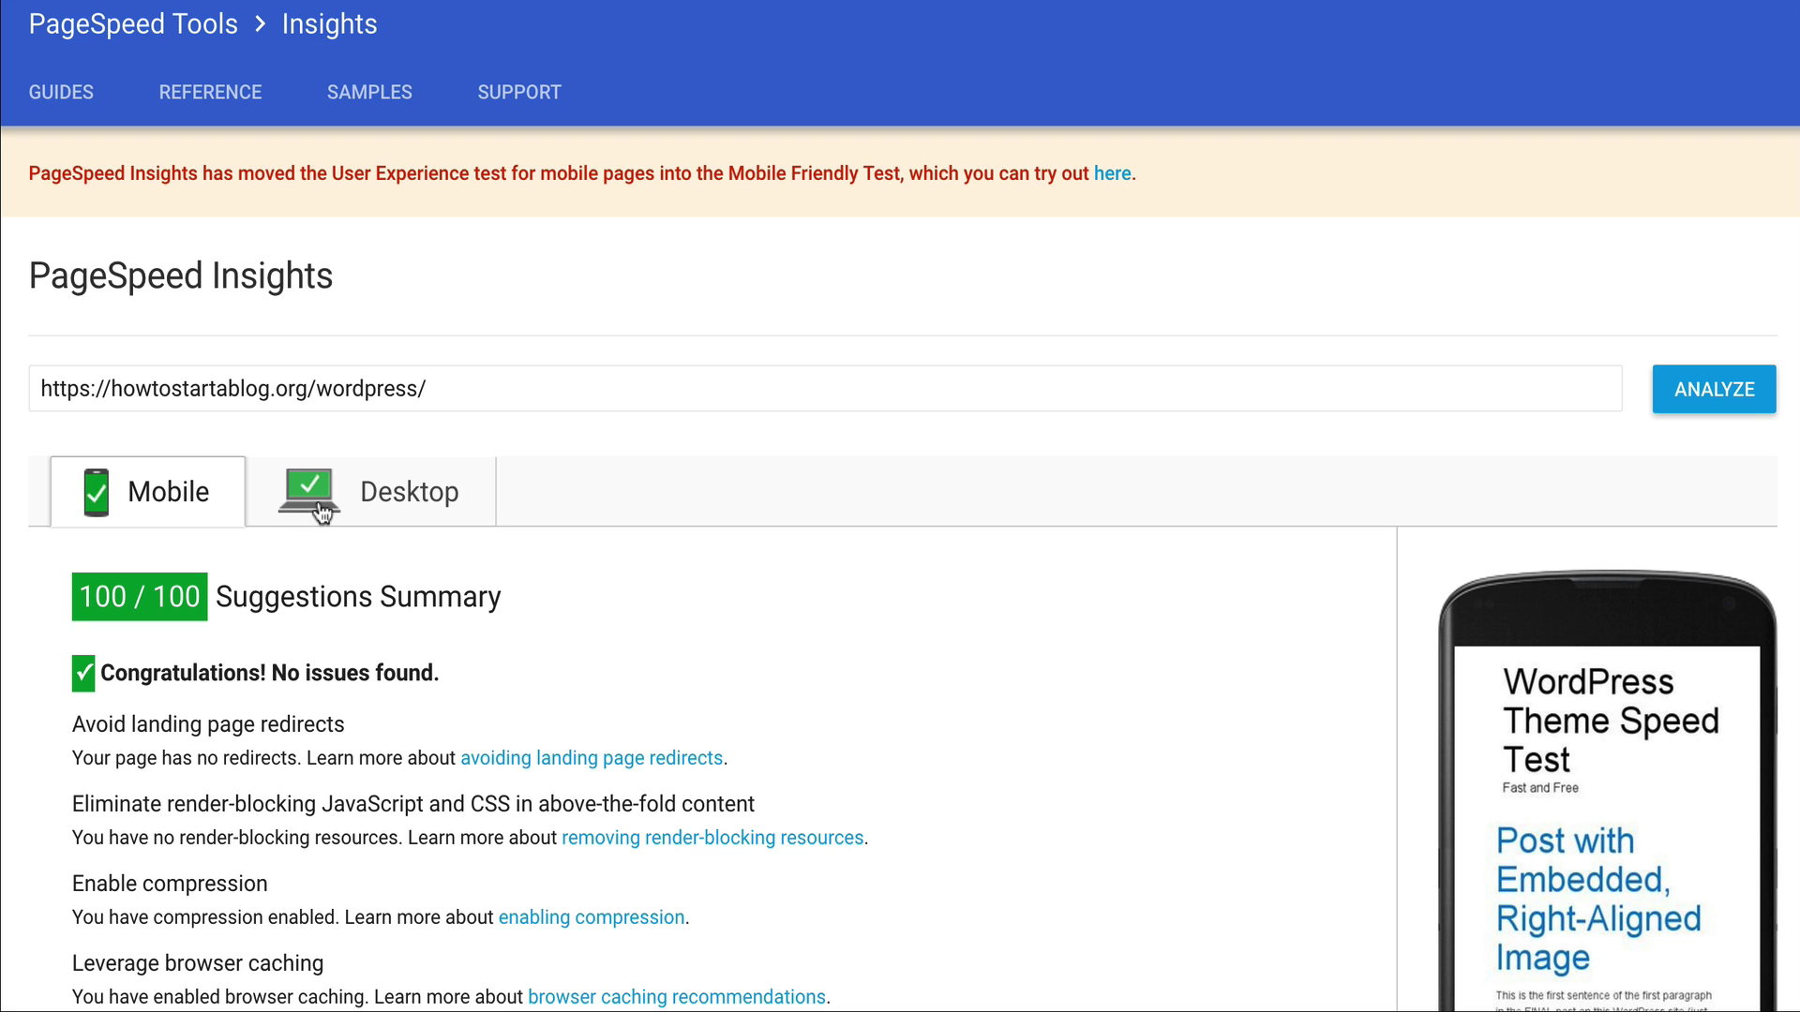
{"action": "left_click", "coordinate": [330, 511]}
{"action": "left_click", "coordinate": [129, 501]}
{"action": "left_click", "coordinate": [309, 511]}
{"action": "left_click", "coordinate": [202, 507]}
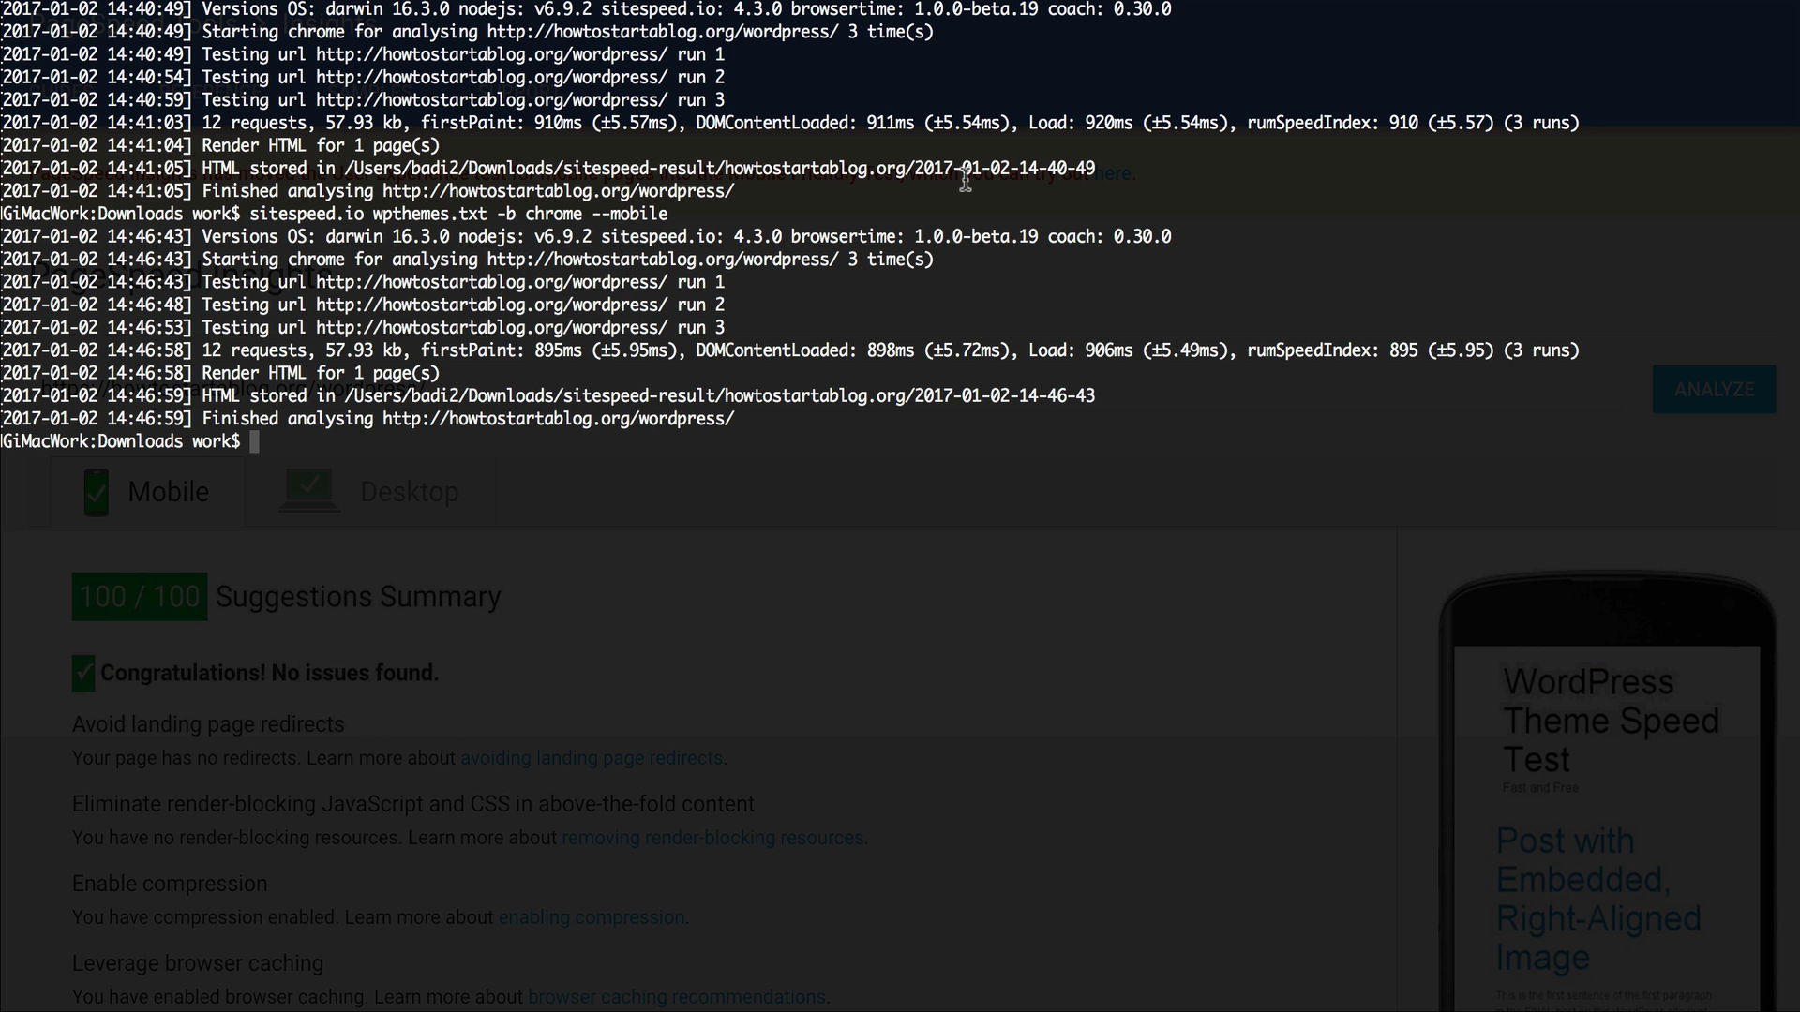
Step: Rerun "sitespeed.io wpthemes.txt -b chrome --mobile" in the terminal and compare the page load times of the last two runs
{"action": "key", "text": "Up"}
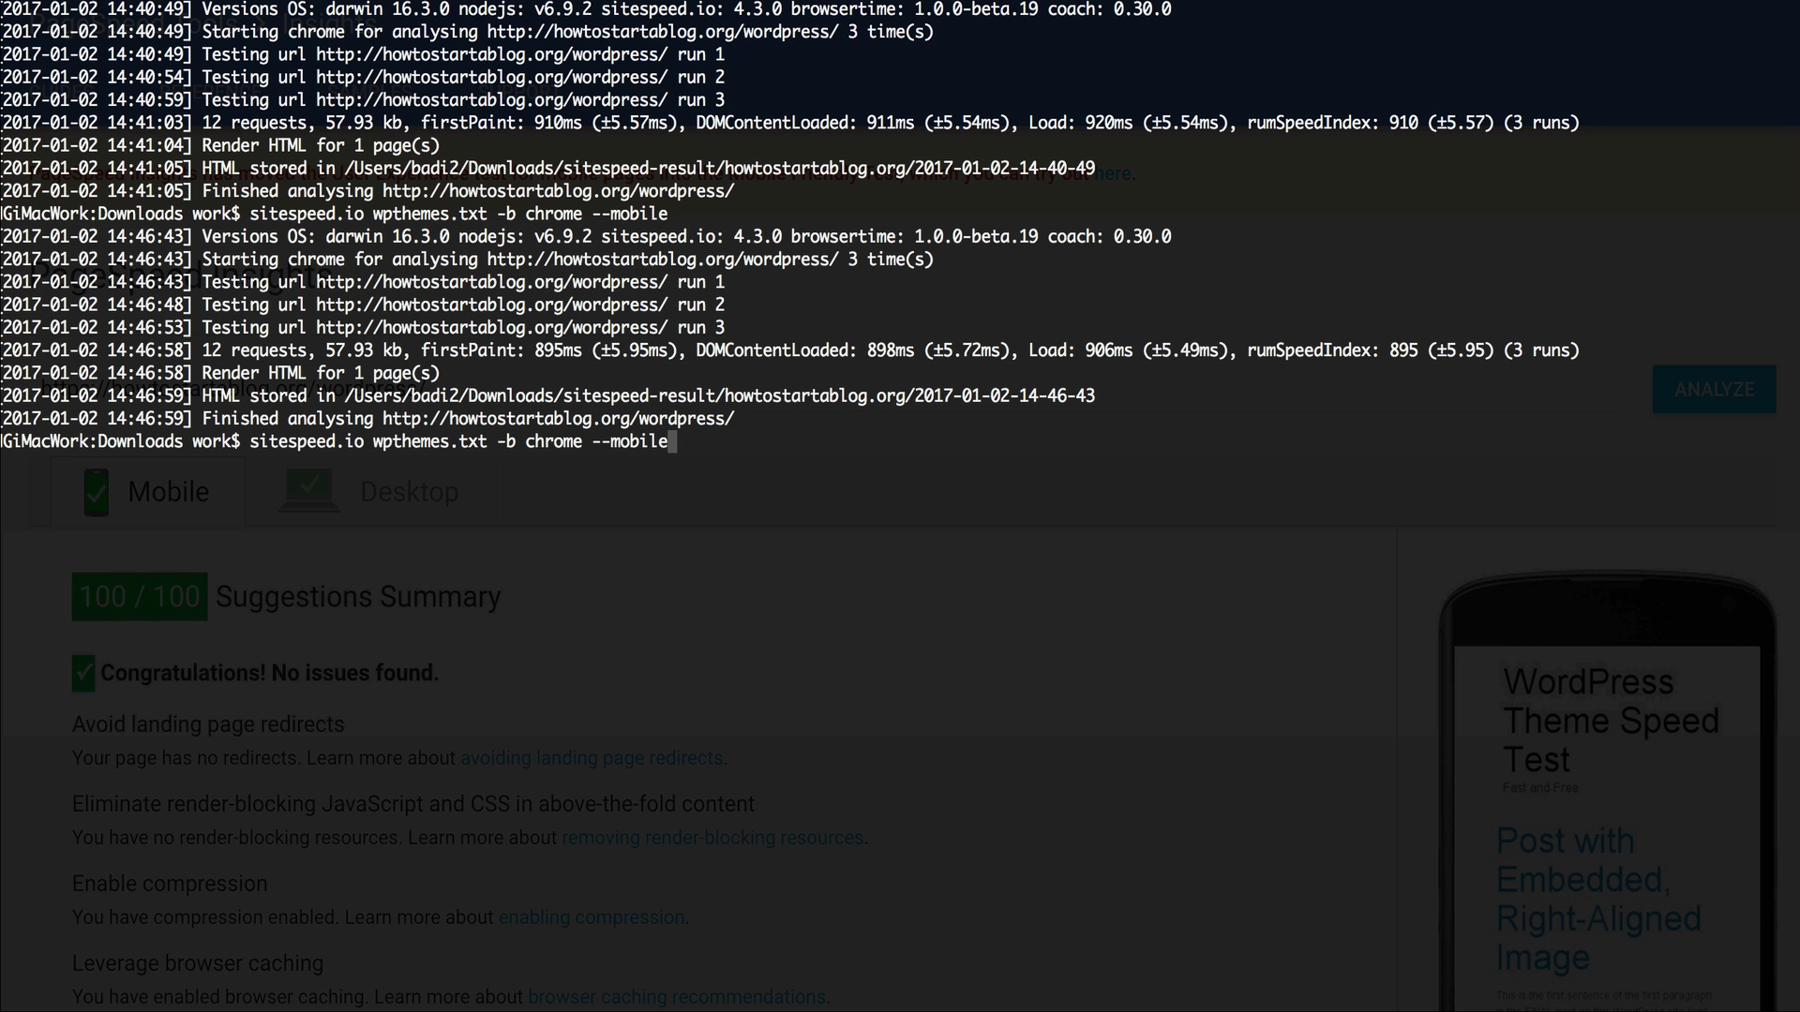
{"action": "key", "text": "Return"}
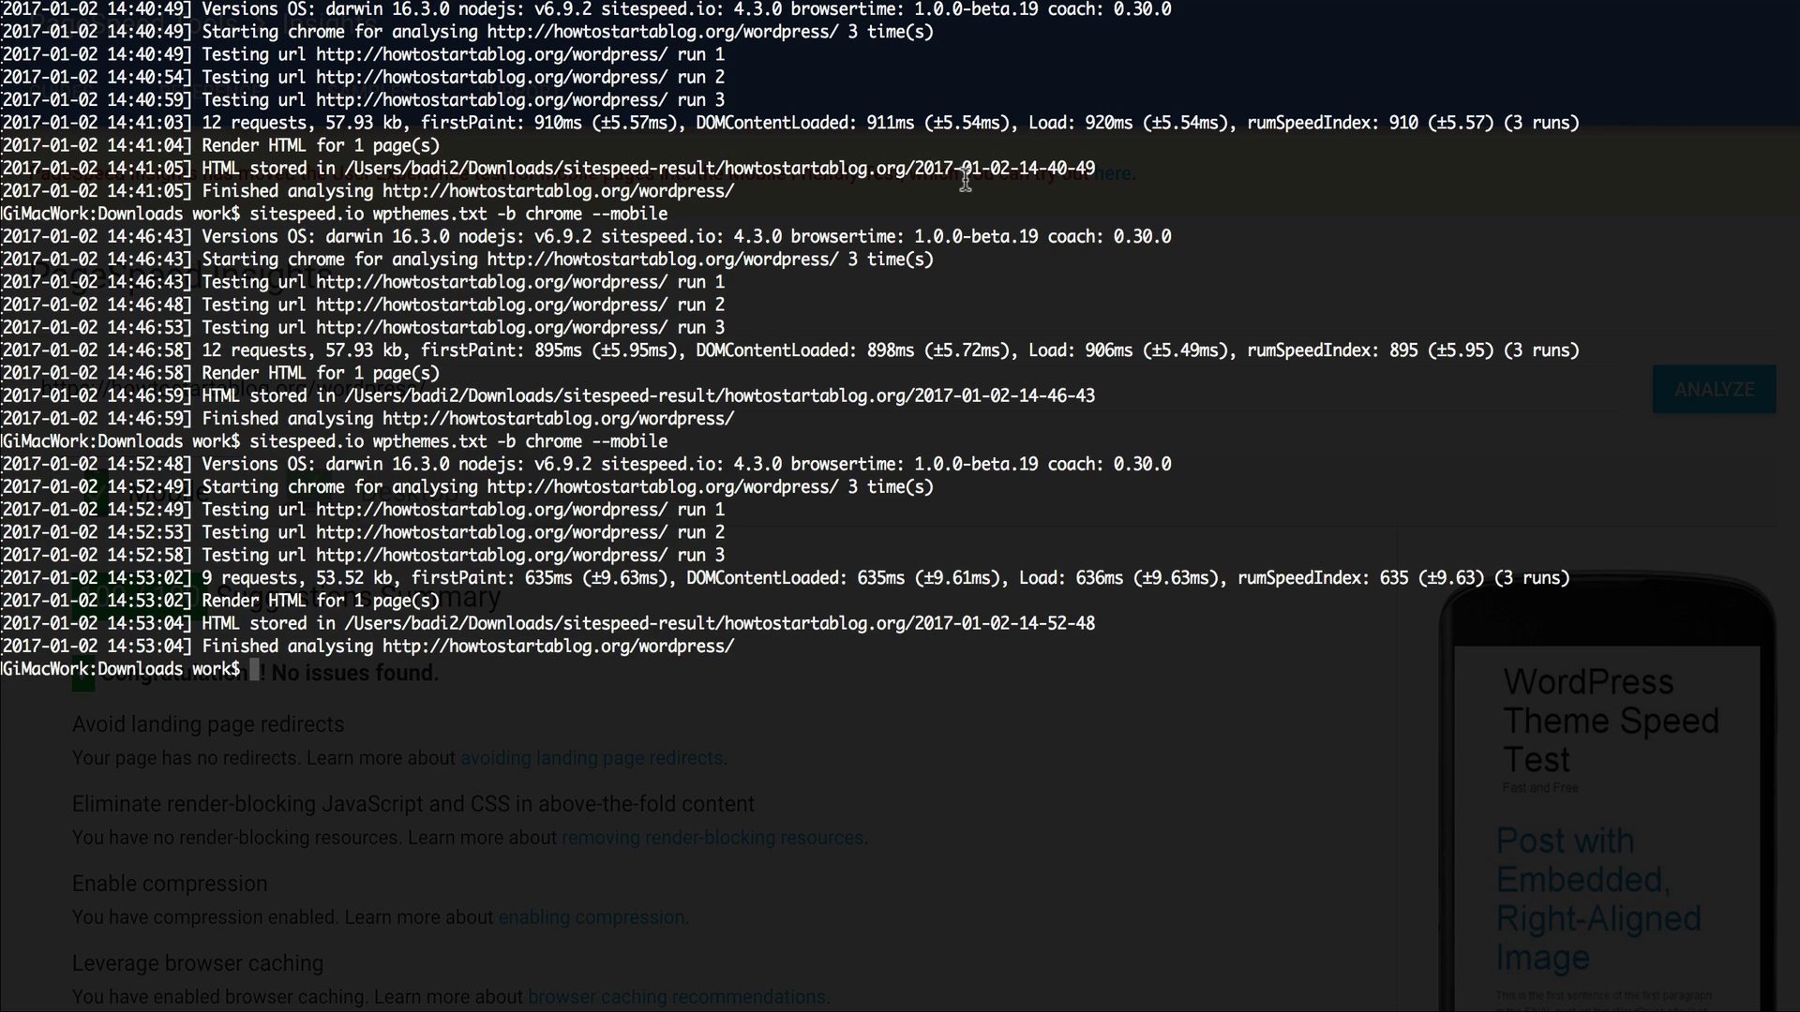
{"action": "triple_click", "coordinate": [1021, 351]}
{"action": "double_click", "coordinate": [1098, 349]}
{"action": "left_click_drag", "start_coordinate": [1021, 579], "coordinate": [1106, 562]}
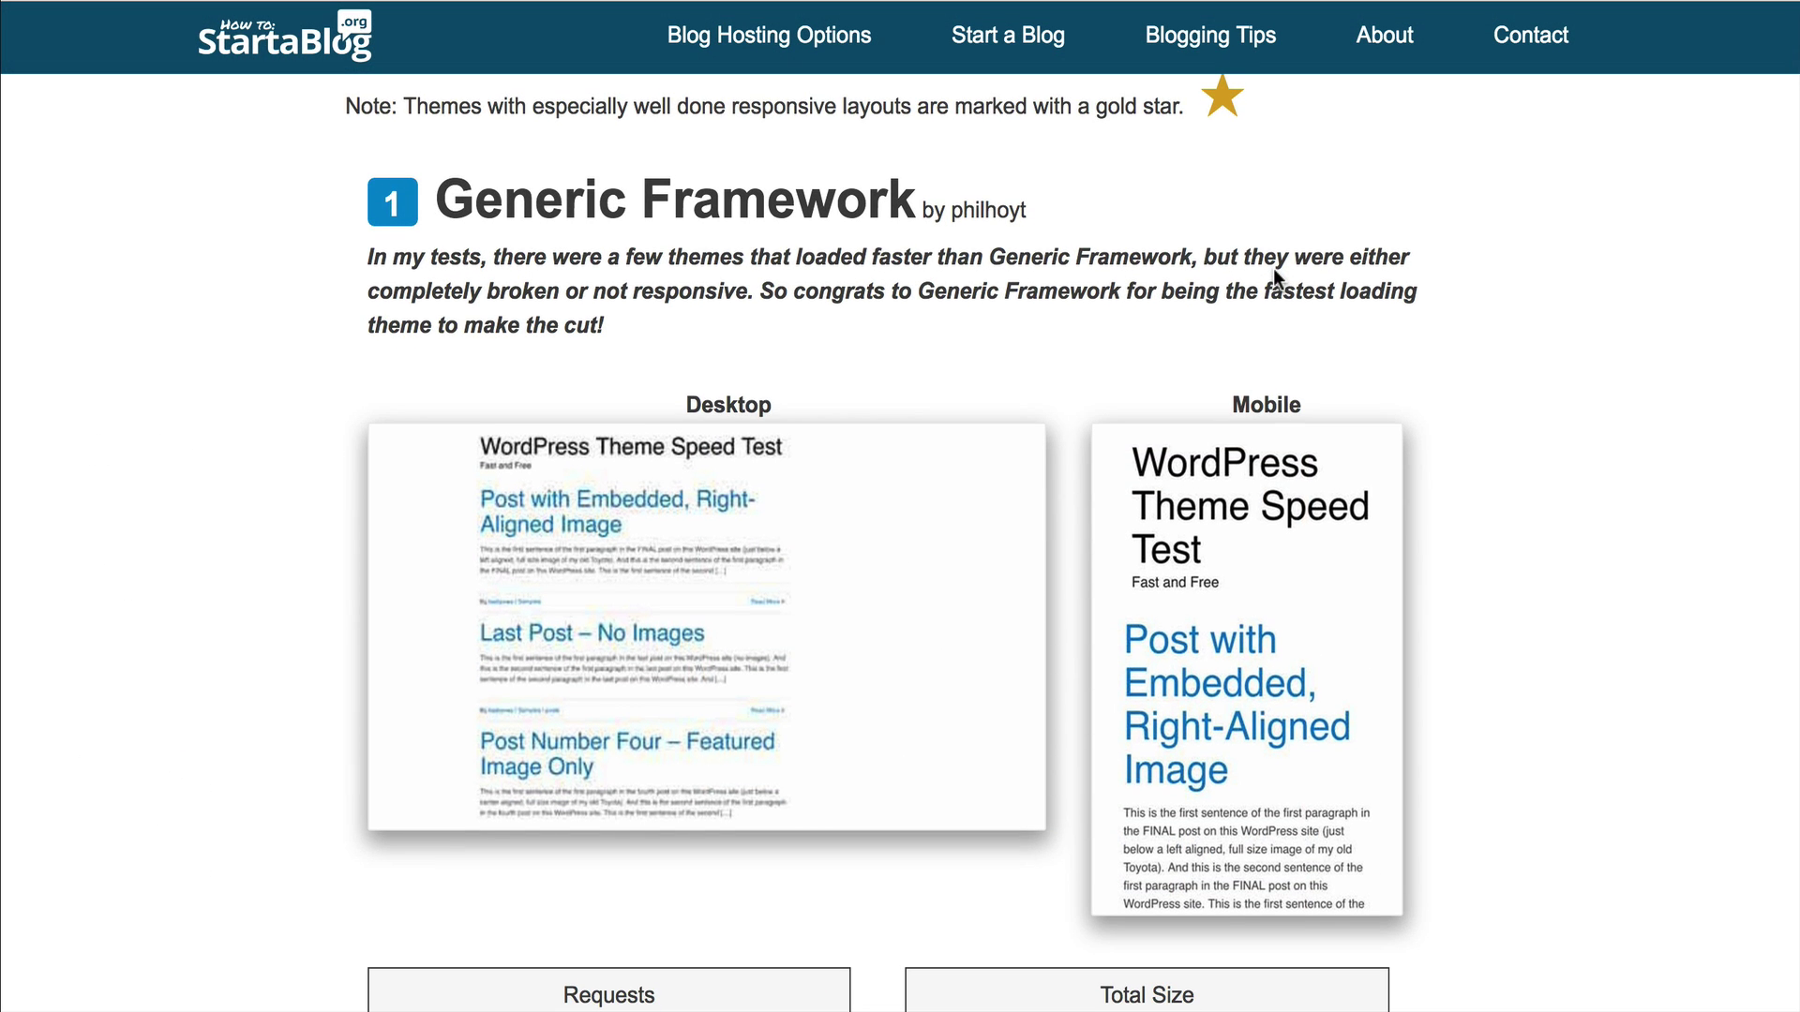
Step: Return to the StartaBlog article and look over the Generic Framework entry with its desktop and mobile previews
{"action": "scroll", "coordinate": [1273, 268], "scroll_direction": "down", "scroll_amount": 1}
{"action": "scroll", "coordinate": [1273, 276], "scroll_direction": "down", "scroll_amount": 1}
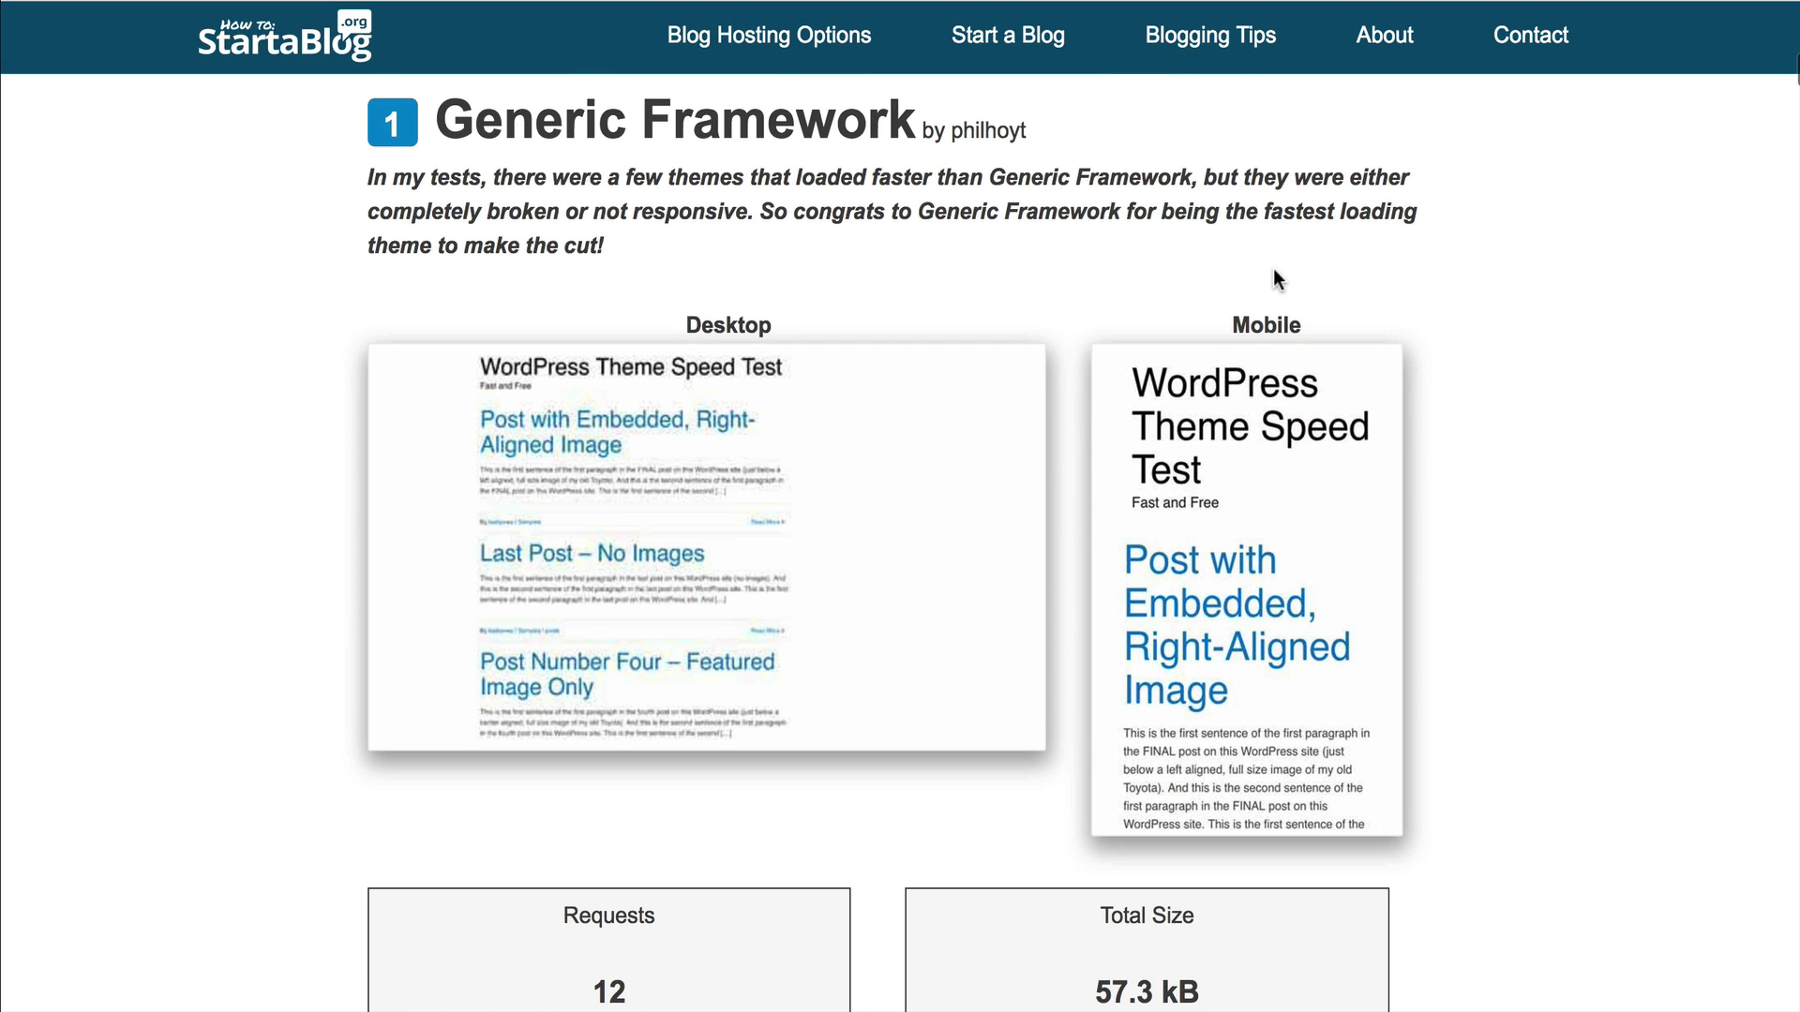
Step: Search the StartaBlog article for "★" to reach the starred Hiero theme, and review its previews and speed scores
{"action": "key", "text": "super+f"}
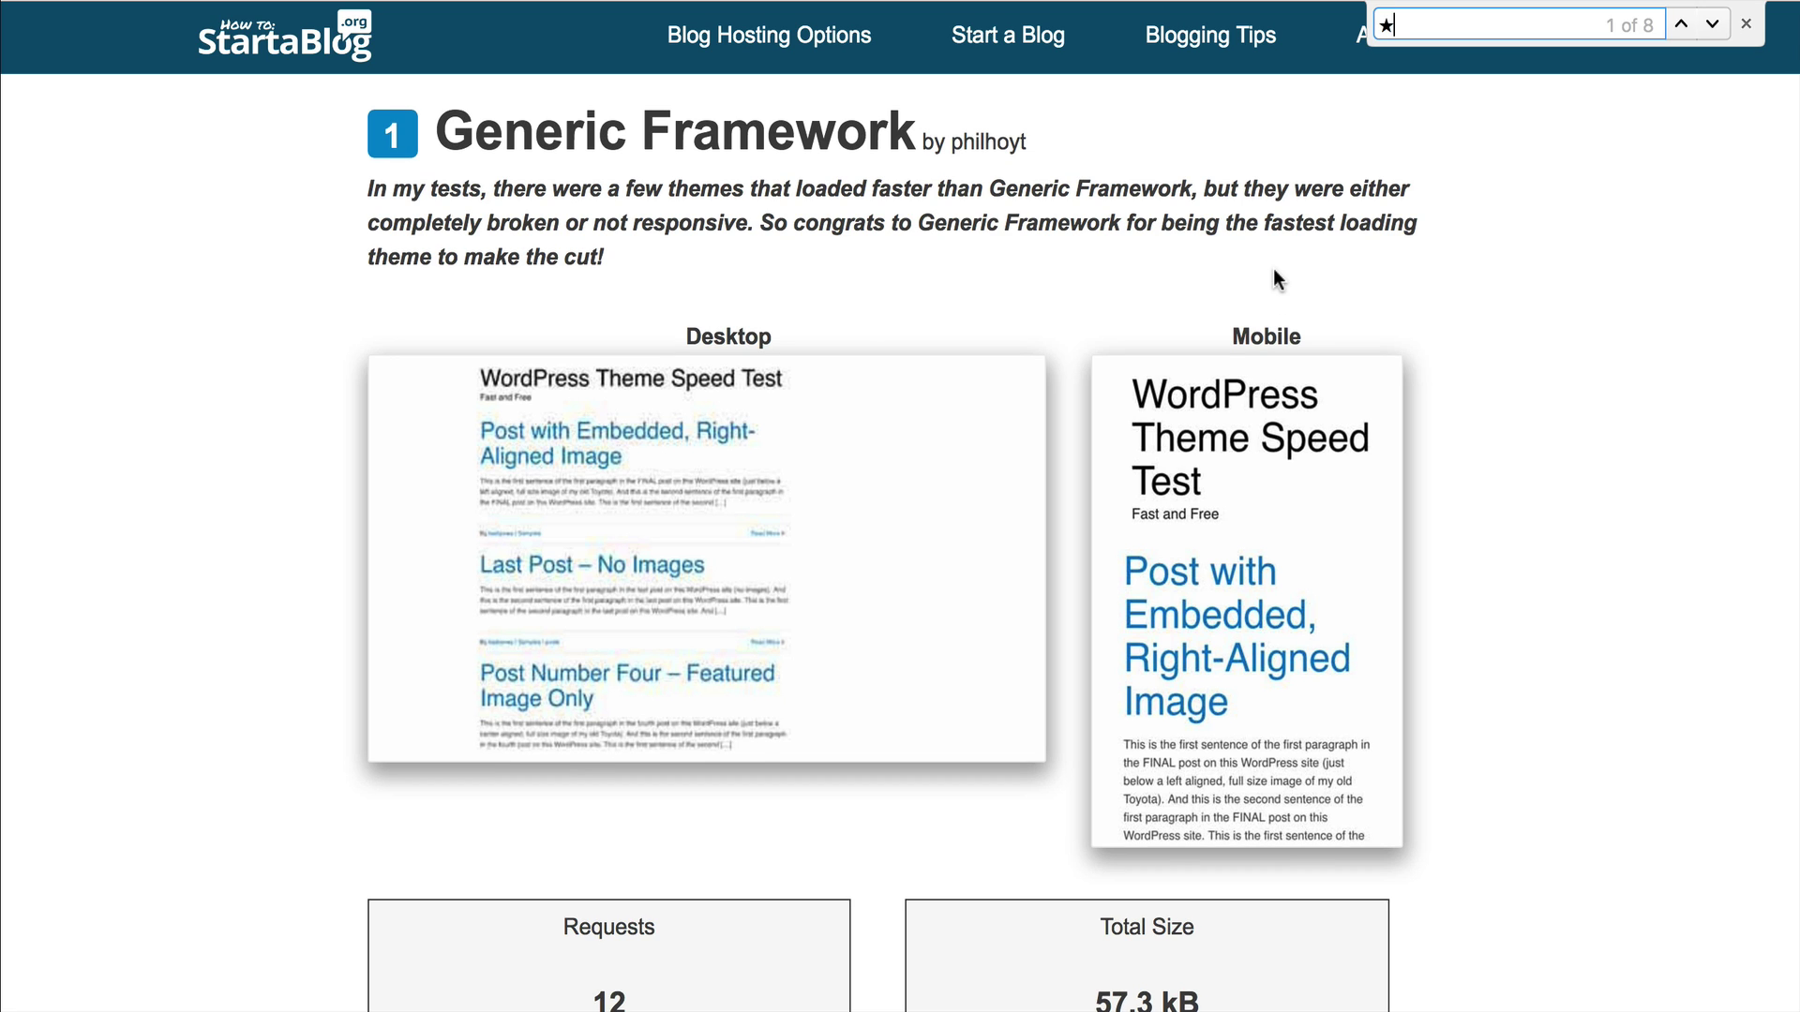
{"action": "key", "text": "Return"}
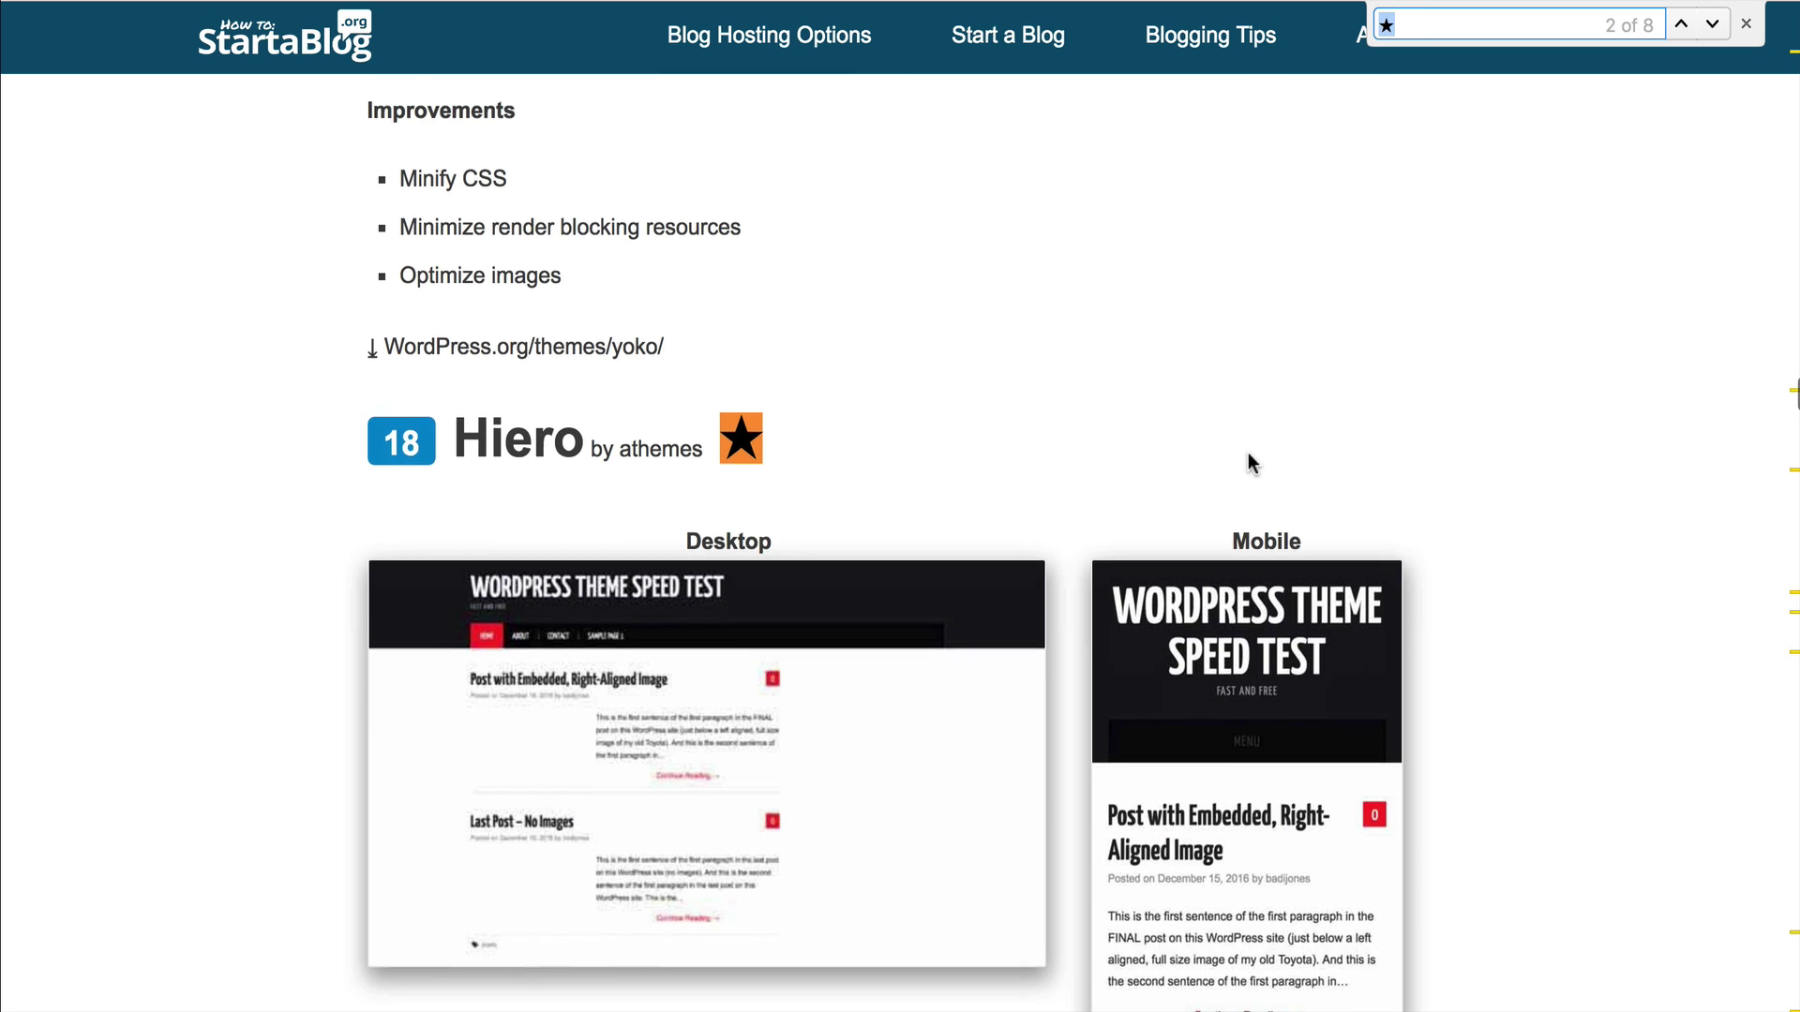
{"action": "scroll", "coordinate": [1246, 452], "scroll_direction": "down", "scroll_amount": 5}
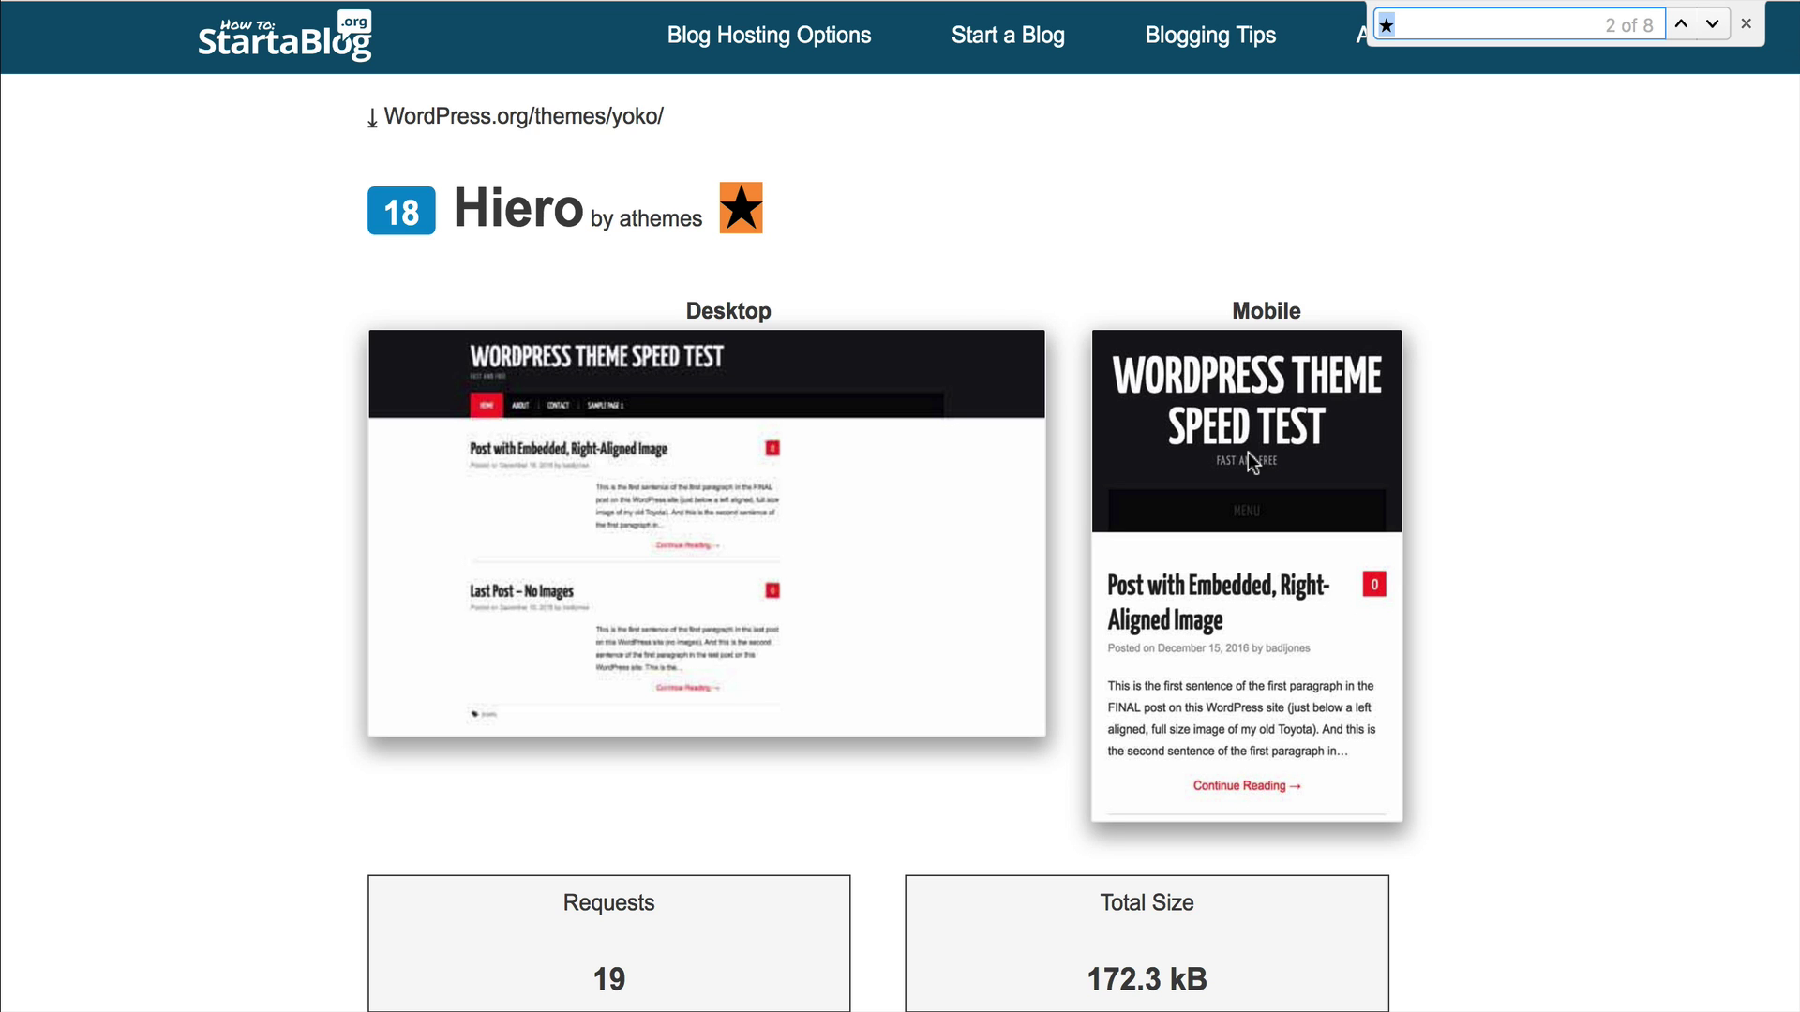
{"action": "scroll", "coordinate": [1247, 452], "scroll_direction": "down", "scroll_amount": 3}
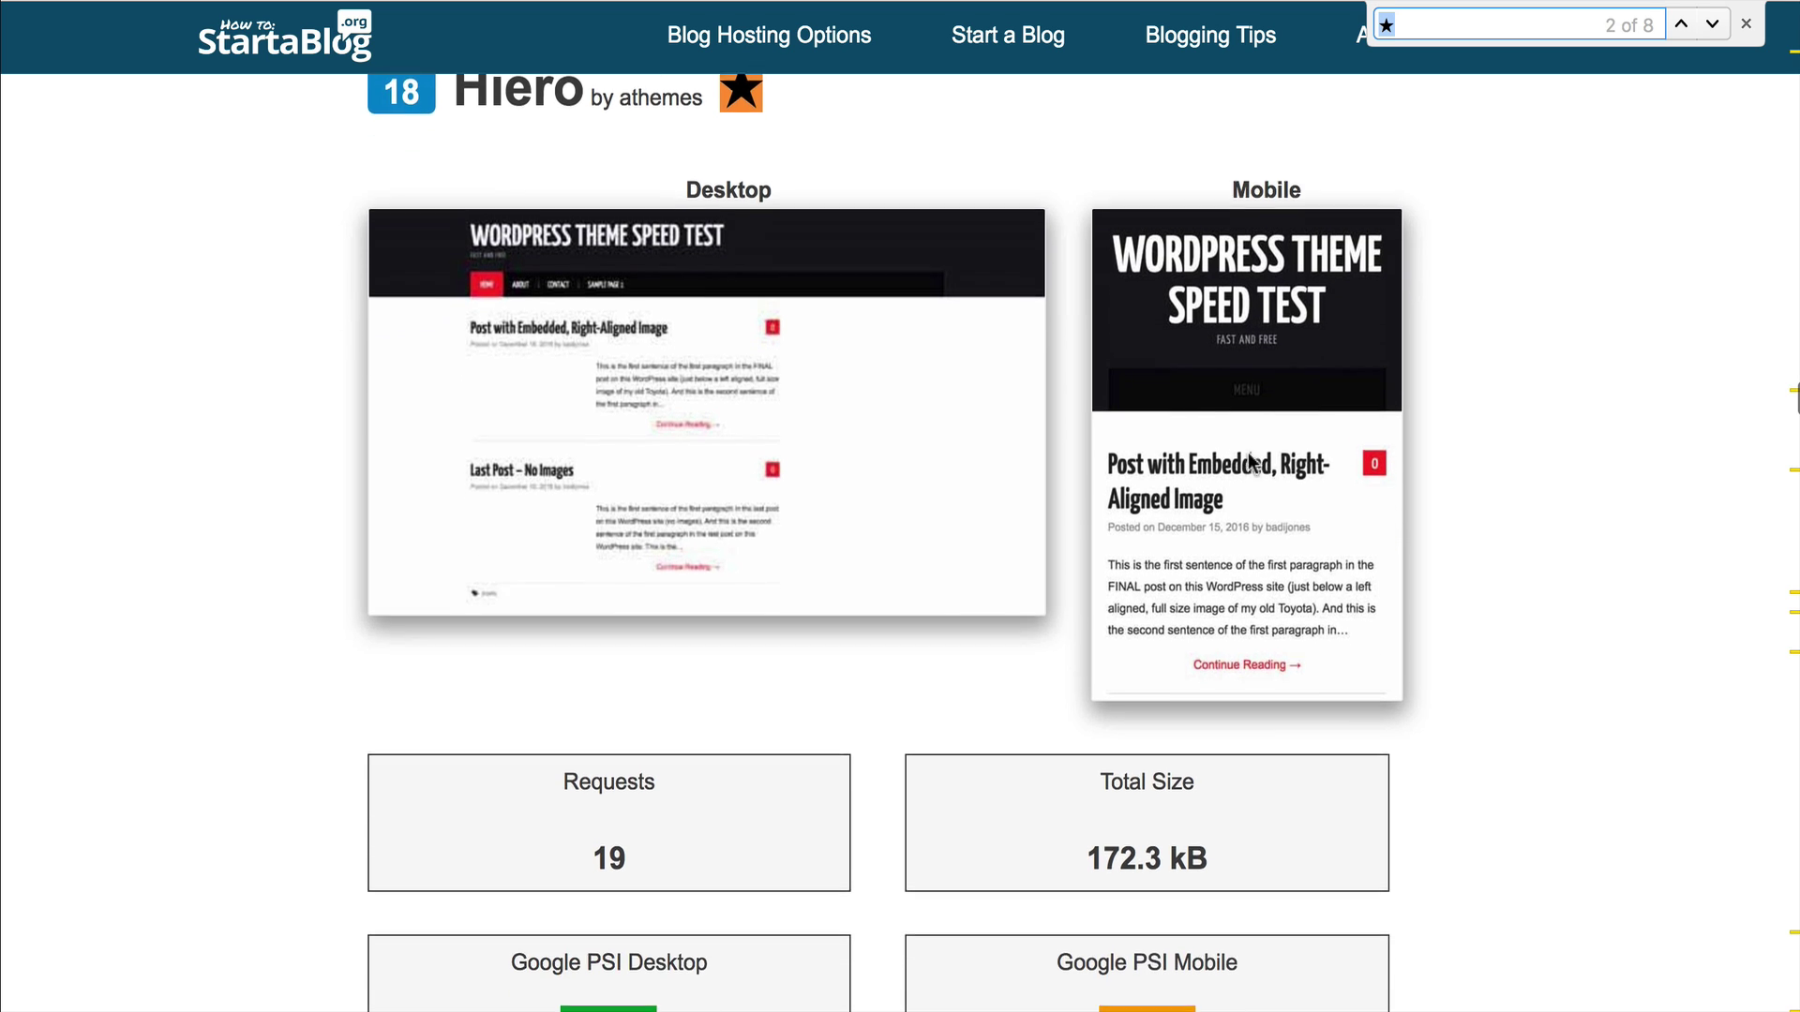
{"action": "scroll", "coordinate": [1247, 451], "scroll_direction": "up", "scroll_amount": 1}
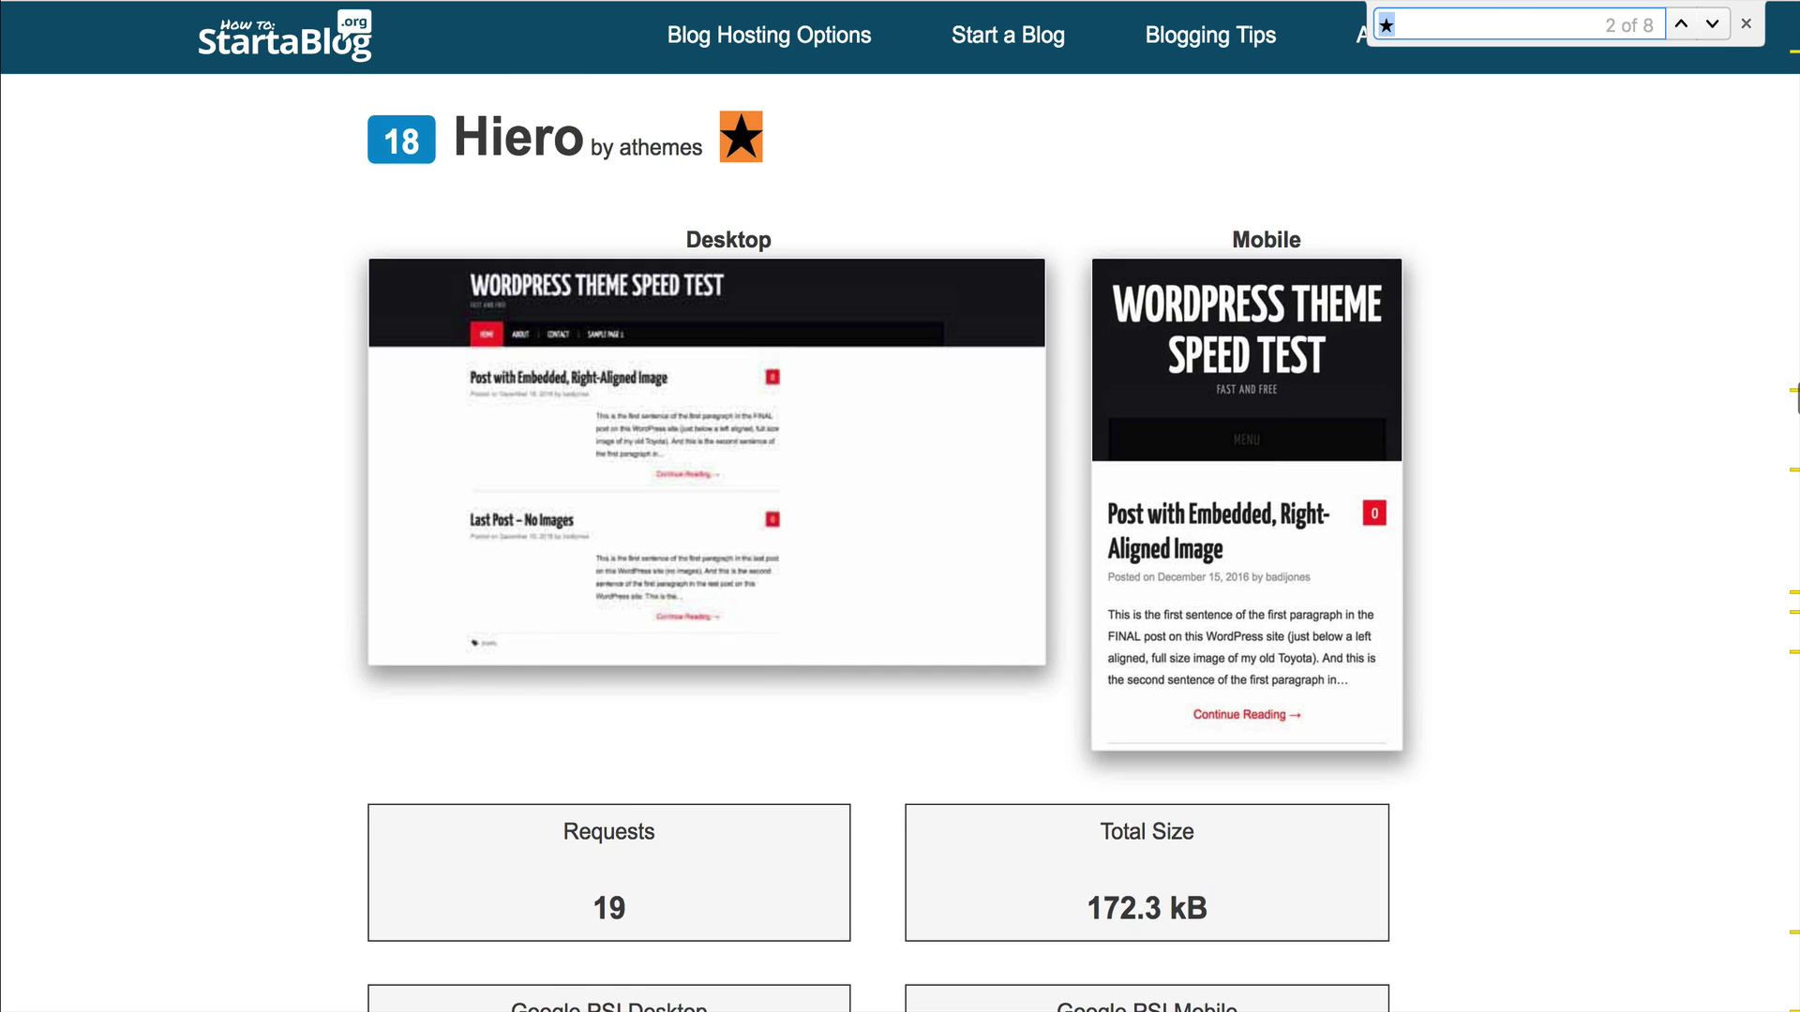
{"action": "left_click", "coordinate": [1745, 24]}
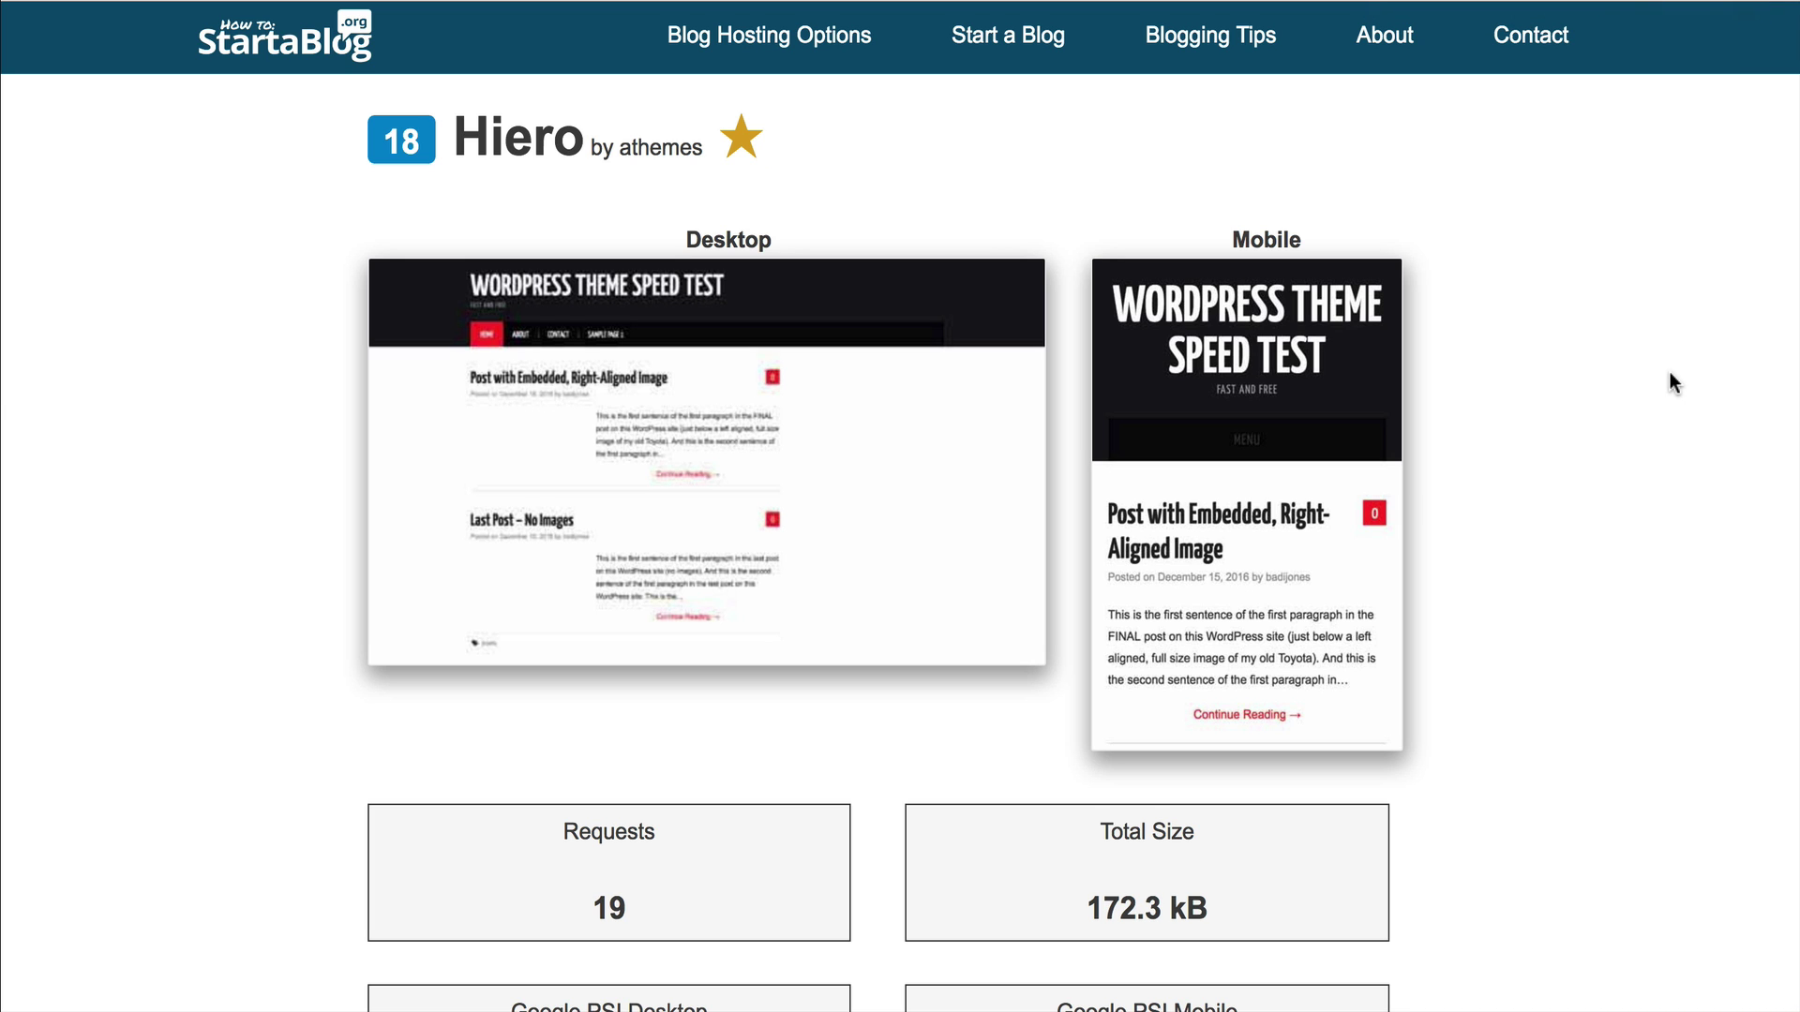
{"action": "scroll", "coordinate": [1670, 374], "scroll_direction": "down", "scroll_amount": 4}
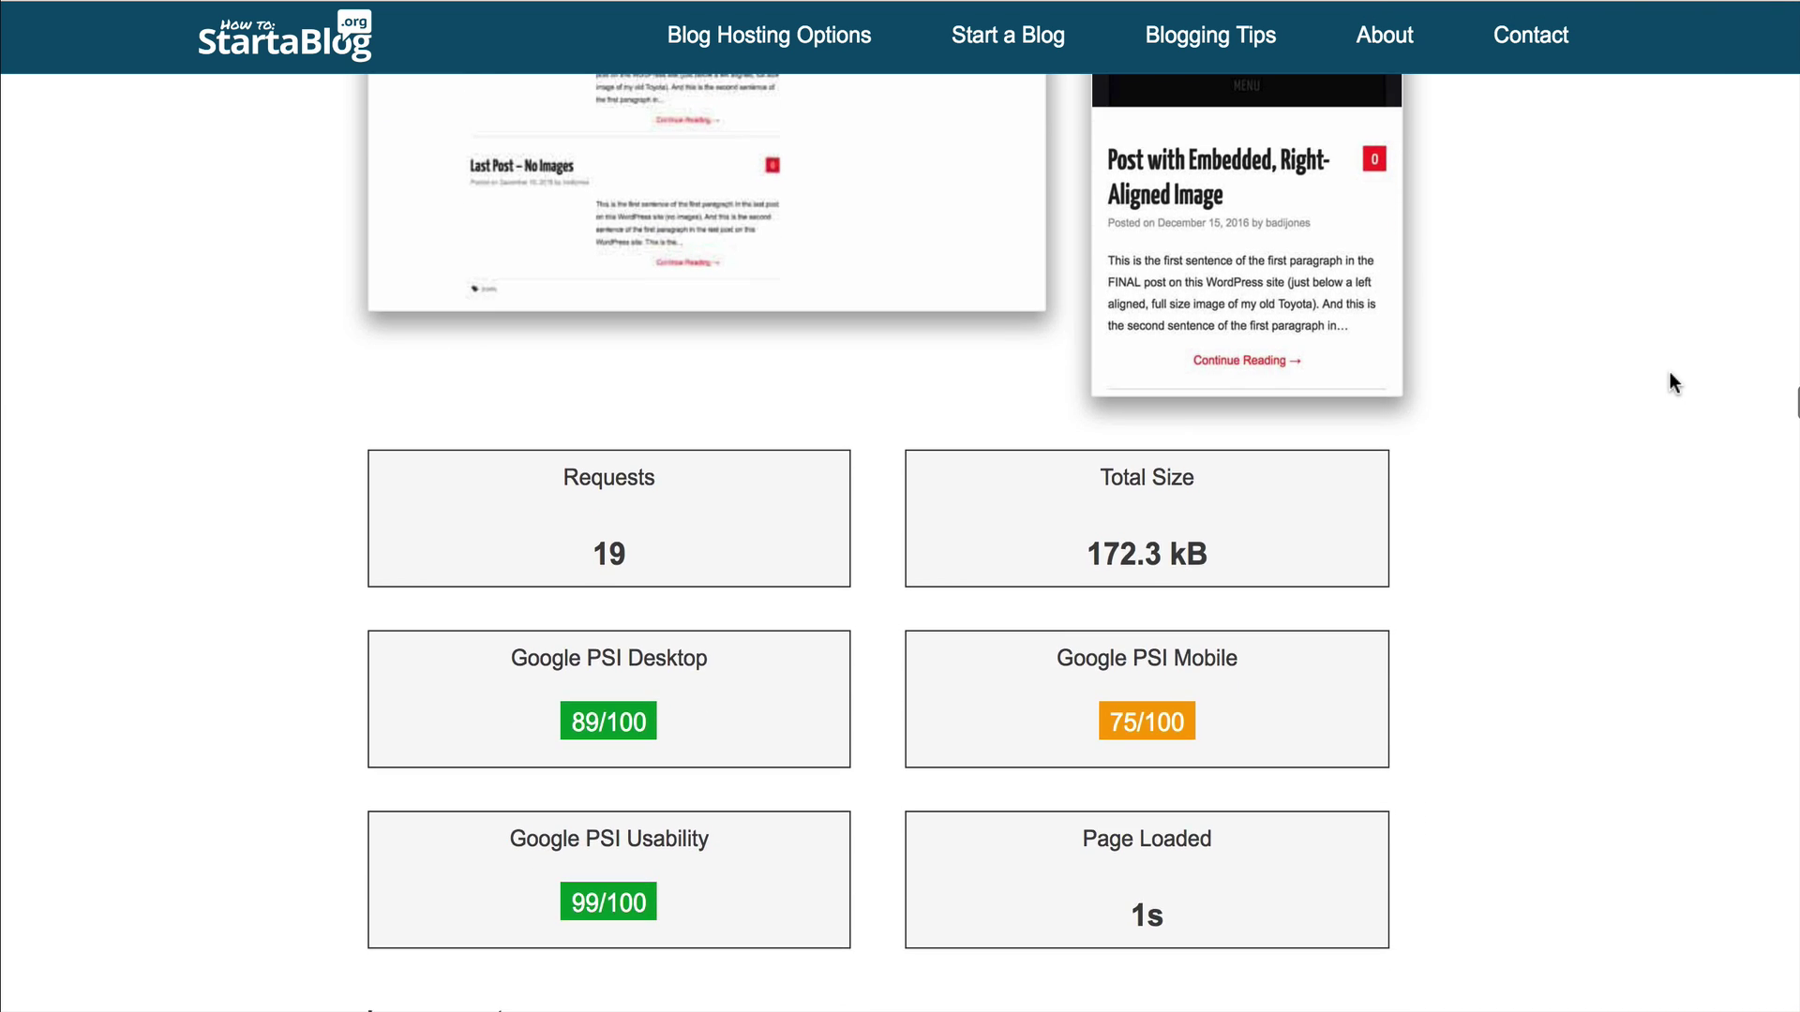
{"action": "scroll", "coordinate": [1670, 374], "scroll_direction": "up", "scroll_amount": 5}
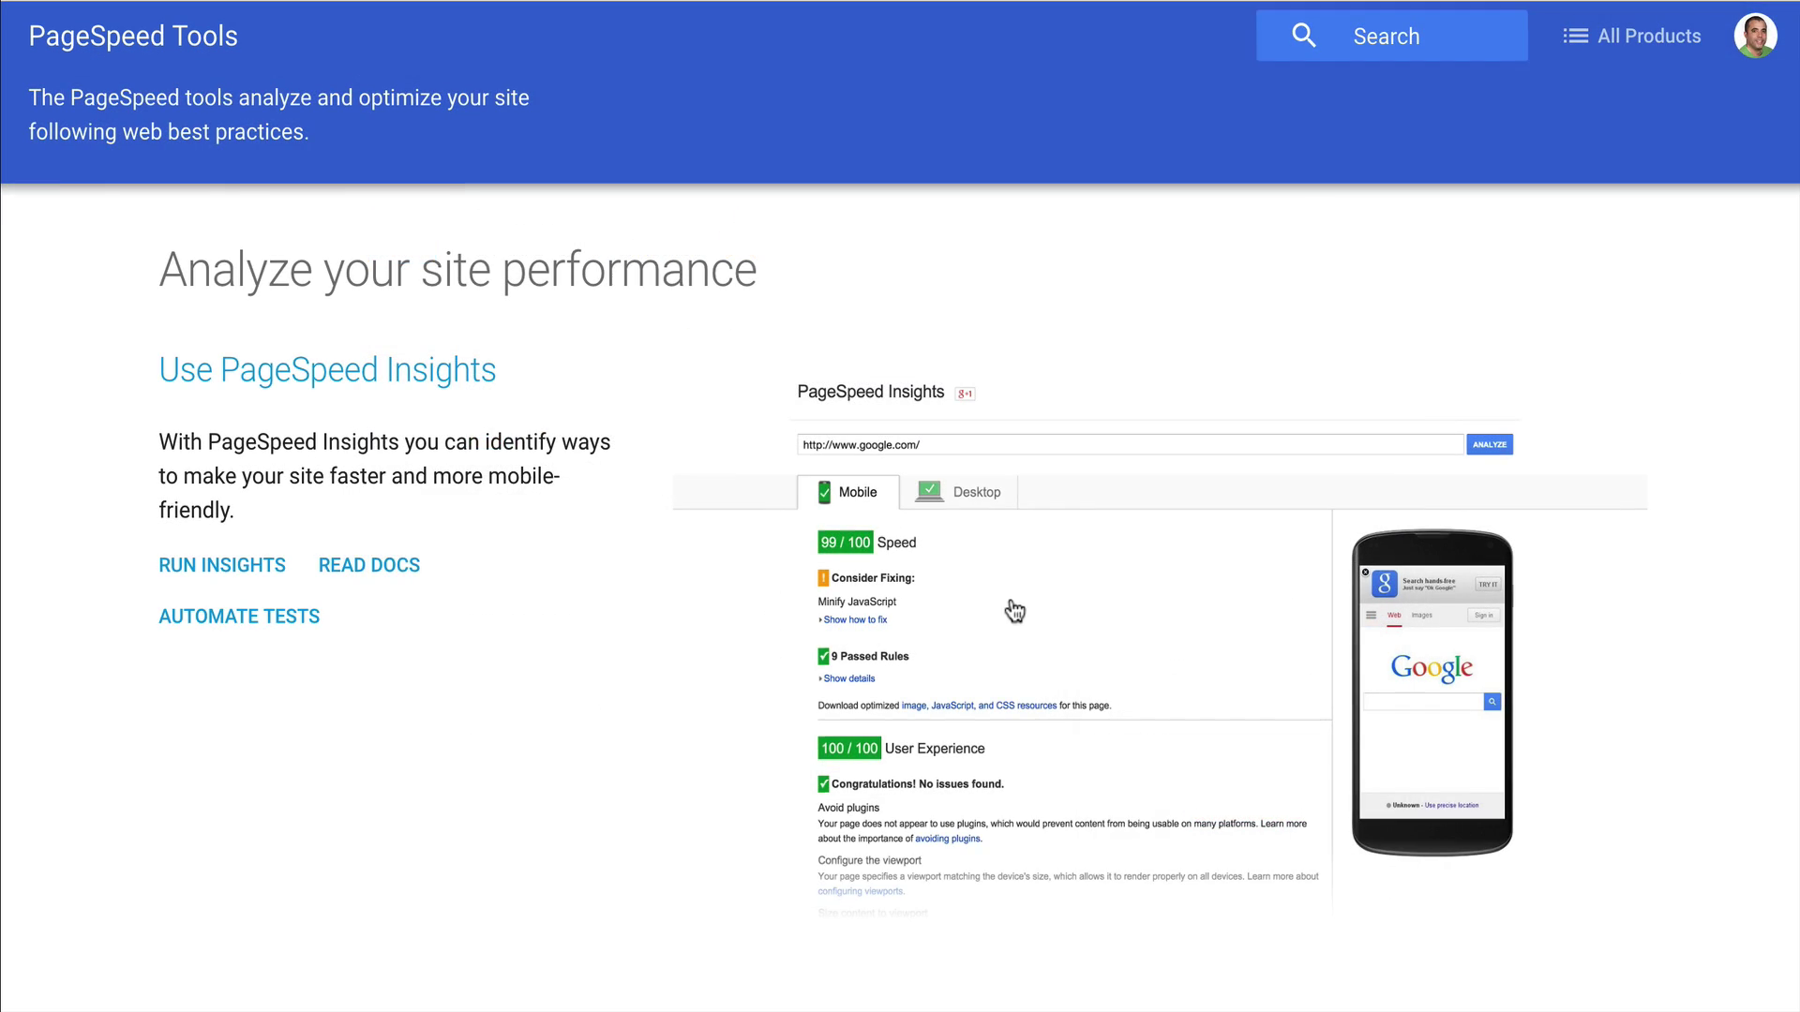
{"action": "left_click", "coordinate": [1013, 608]}
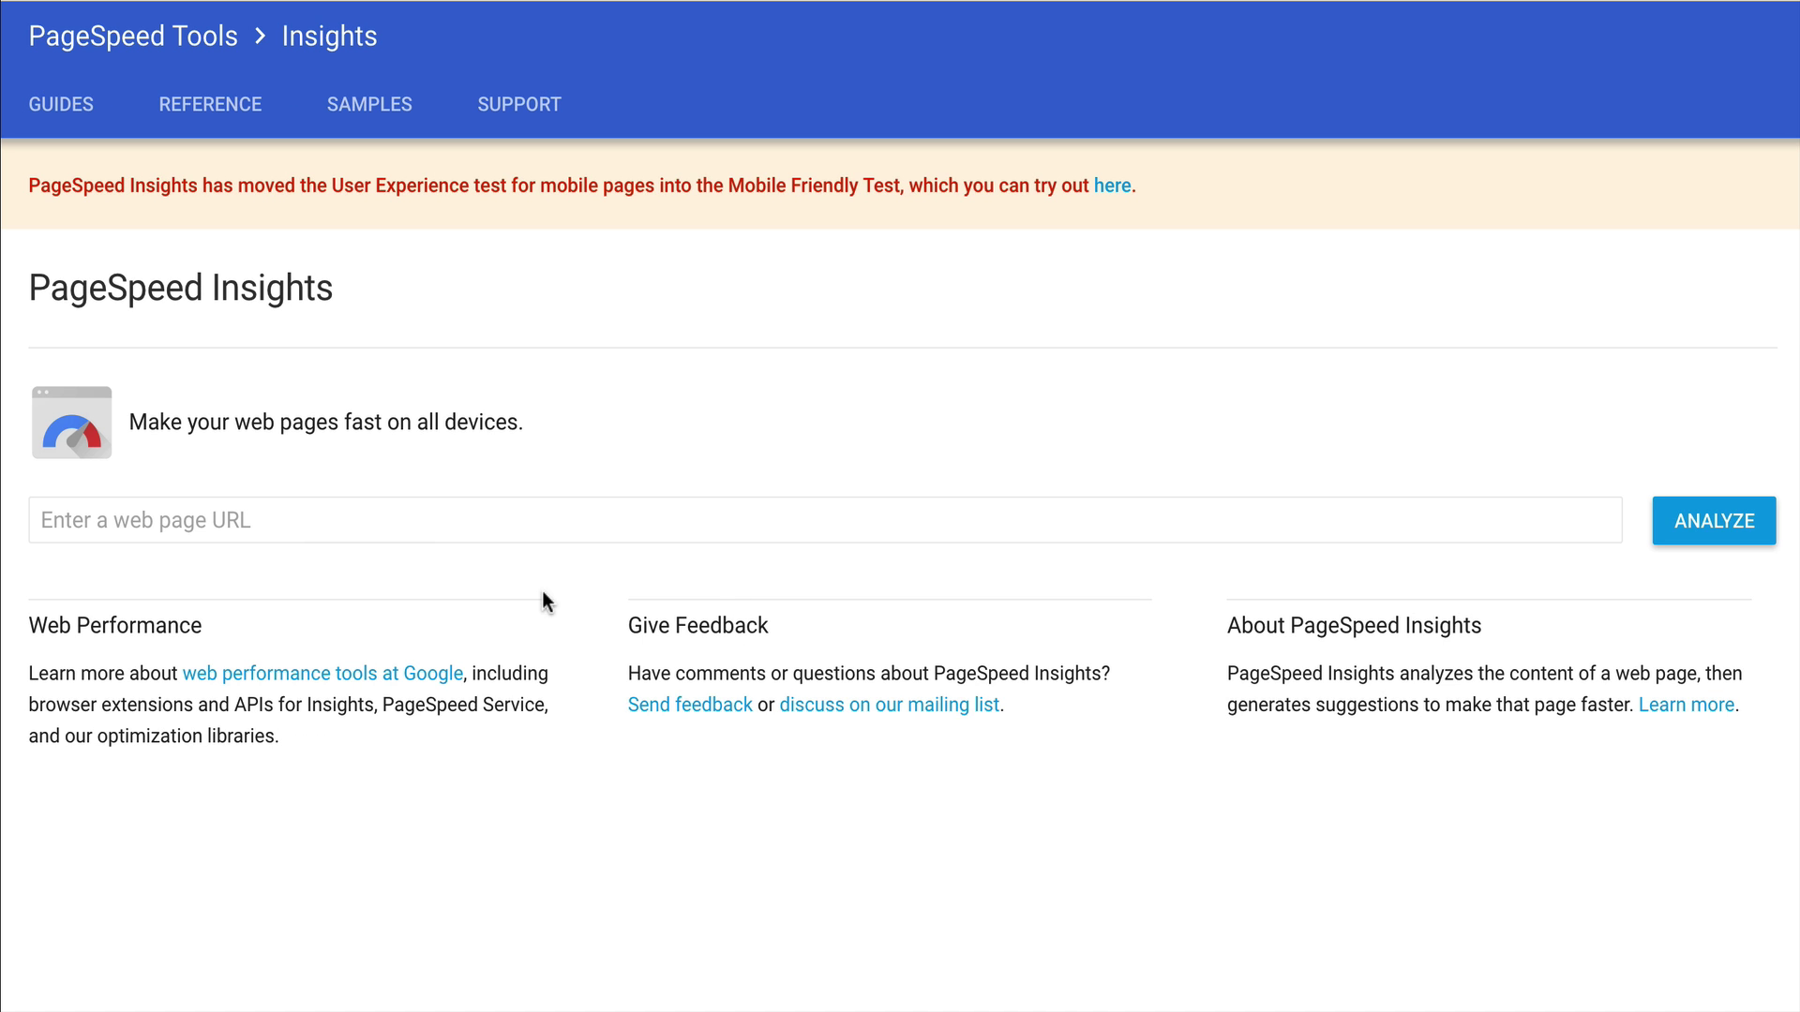
{"action": "left_click", "coordinate": [522, 535]}
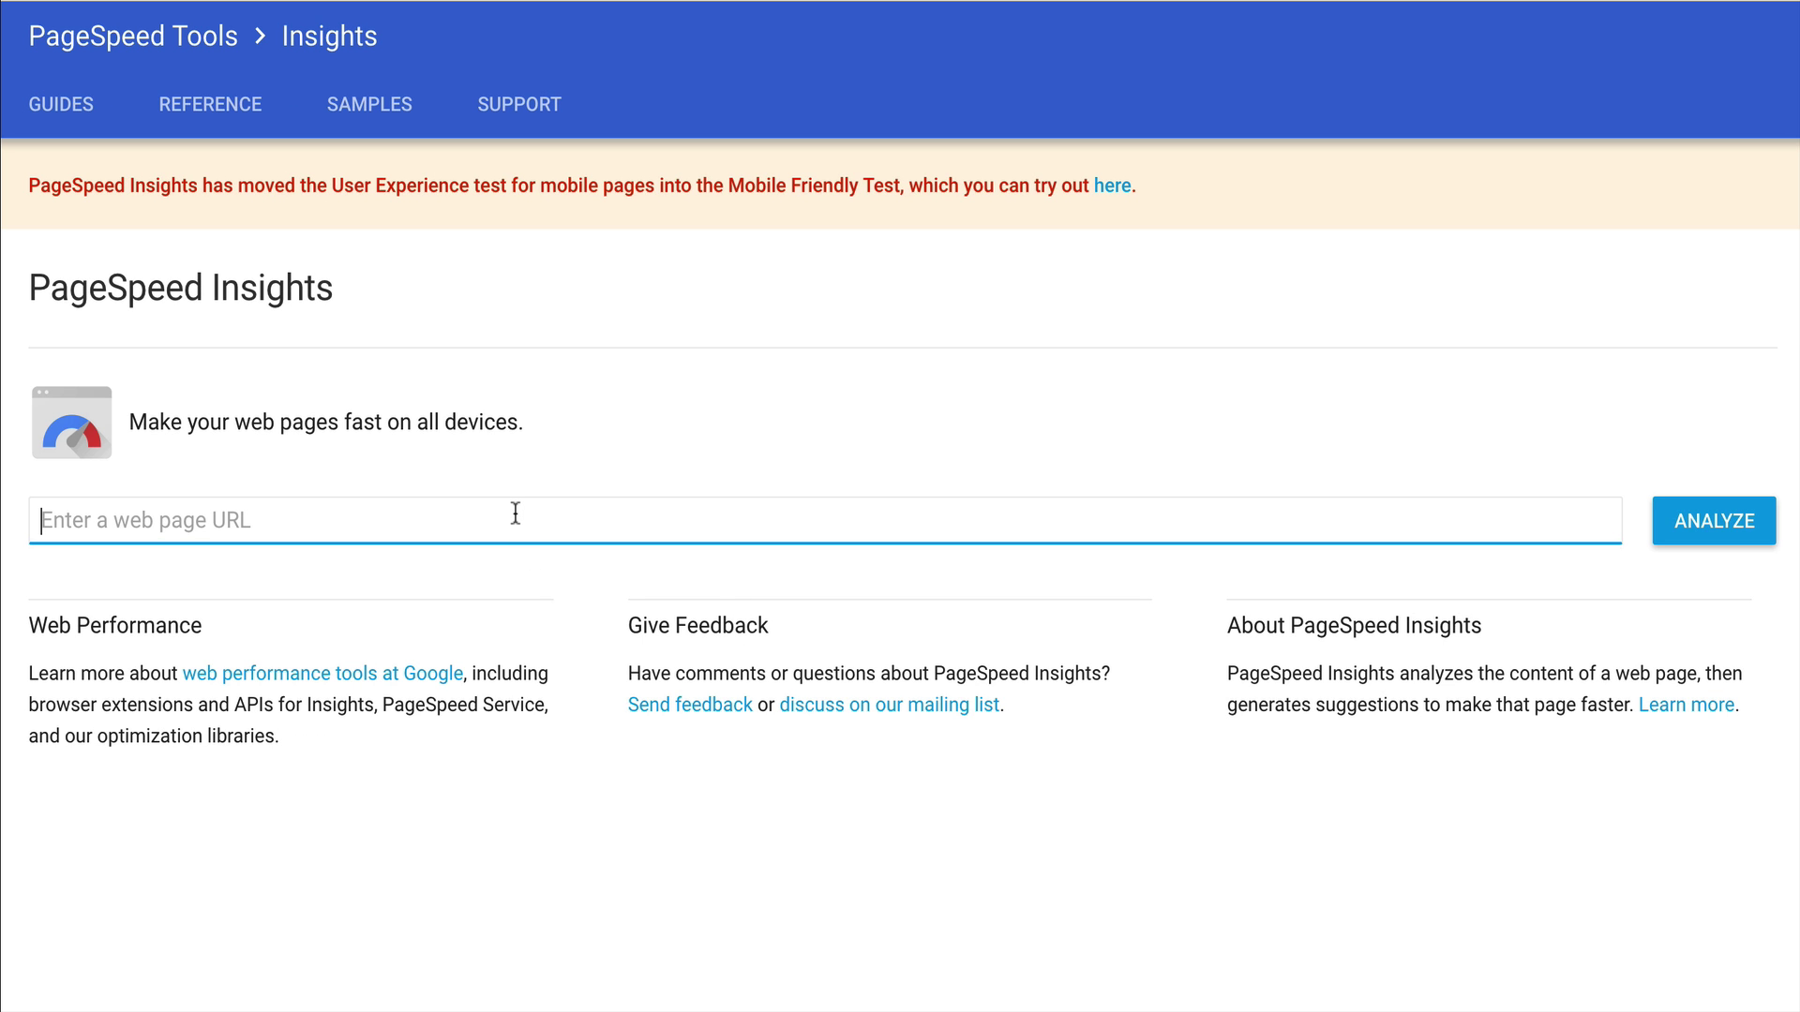
{"action": "type", "text": "http://howtostartablog.org/wordpress/"}
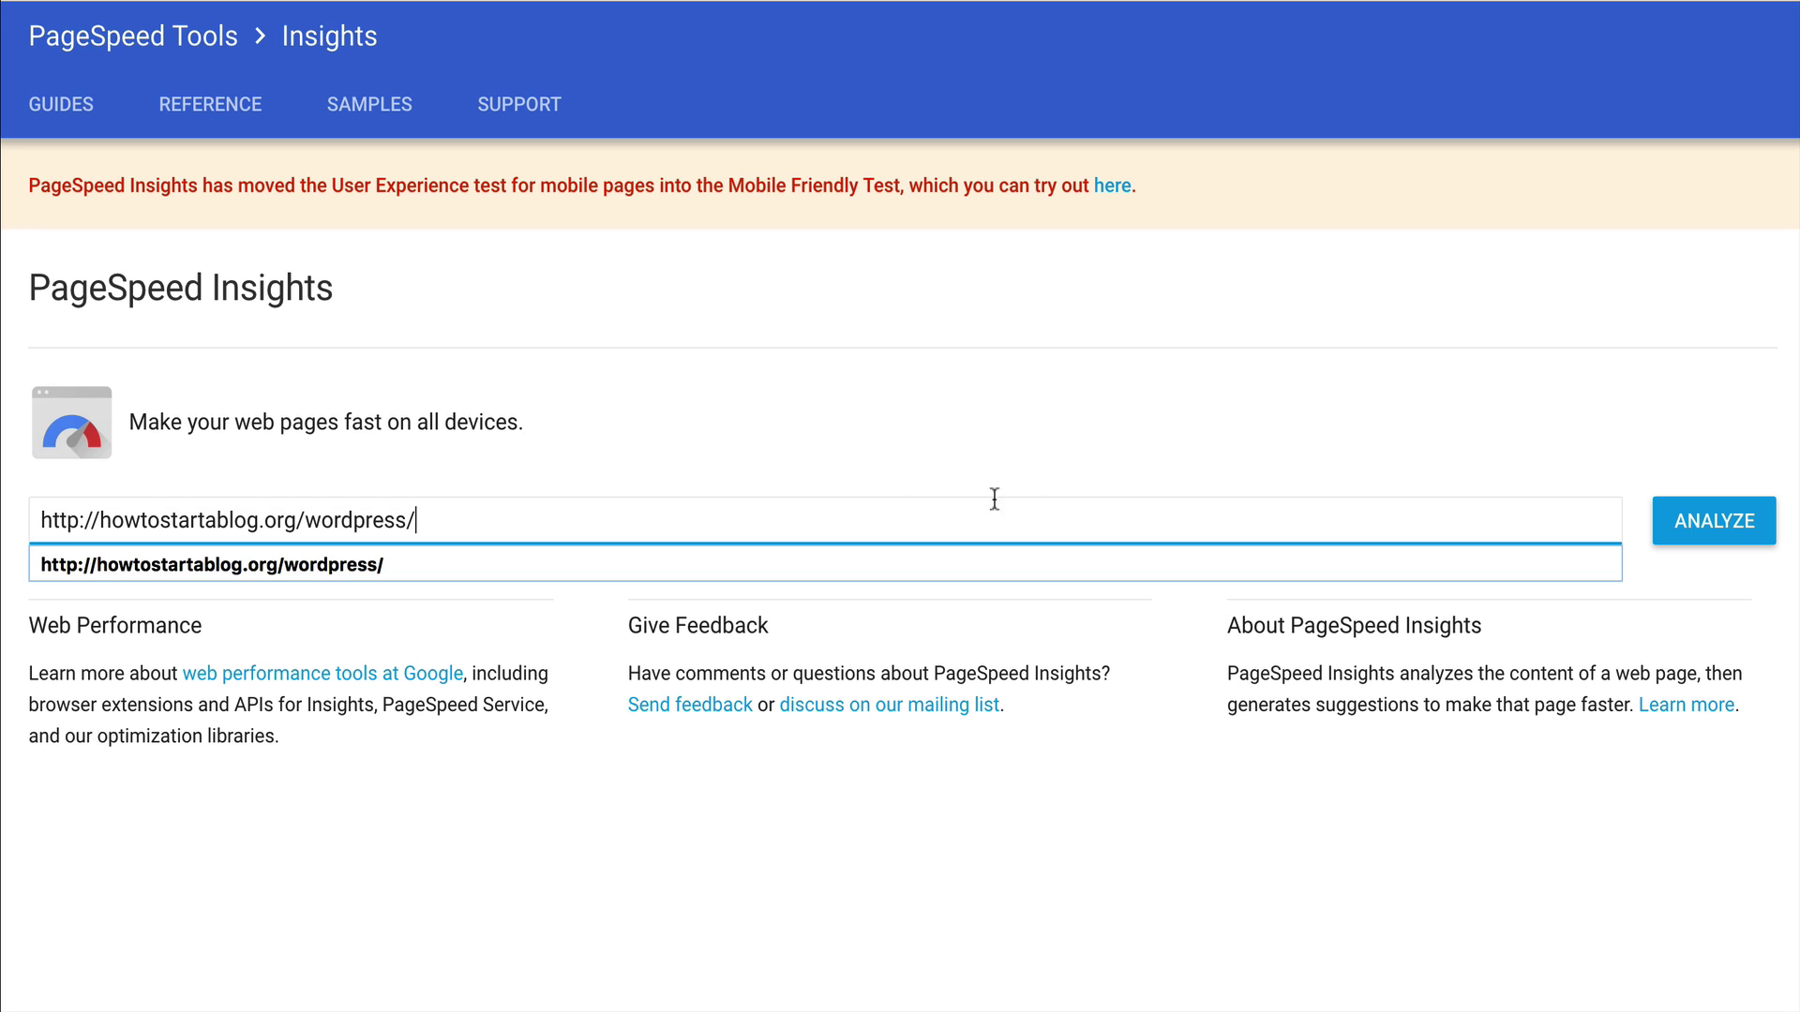
{"action": "left_click", "coordinate": [1725, 519]}
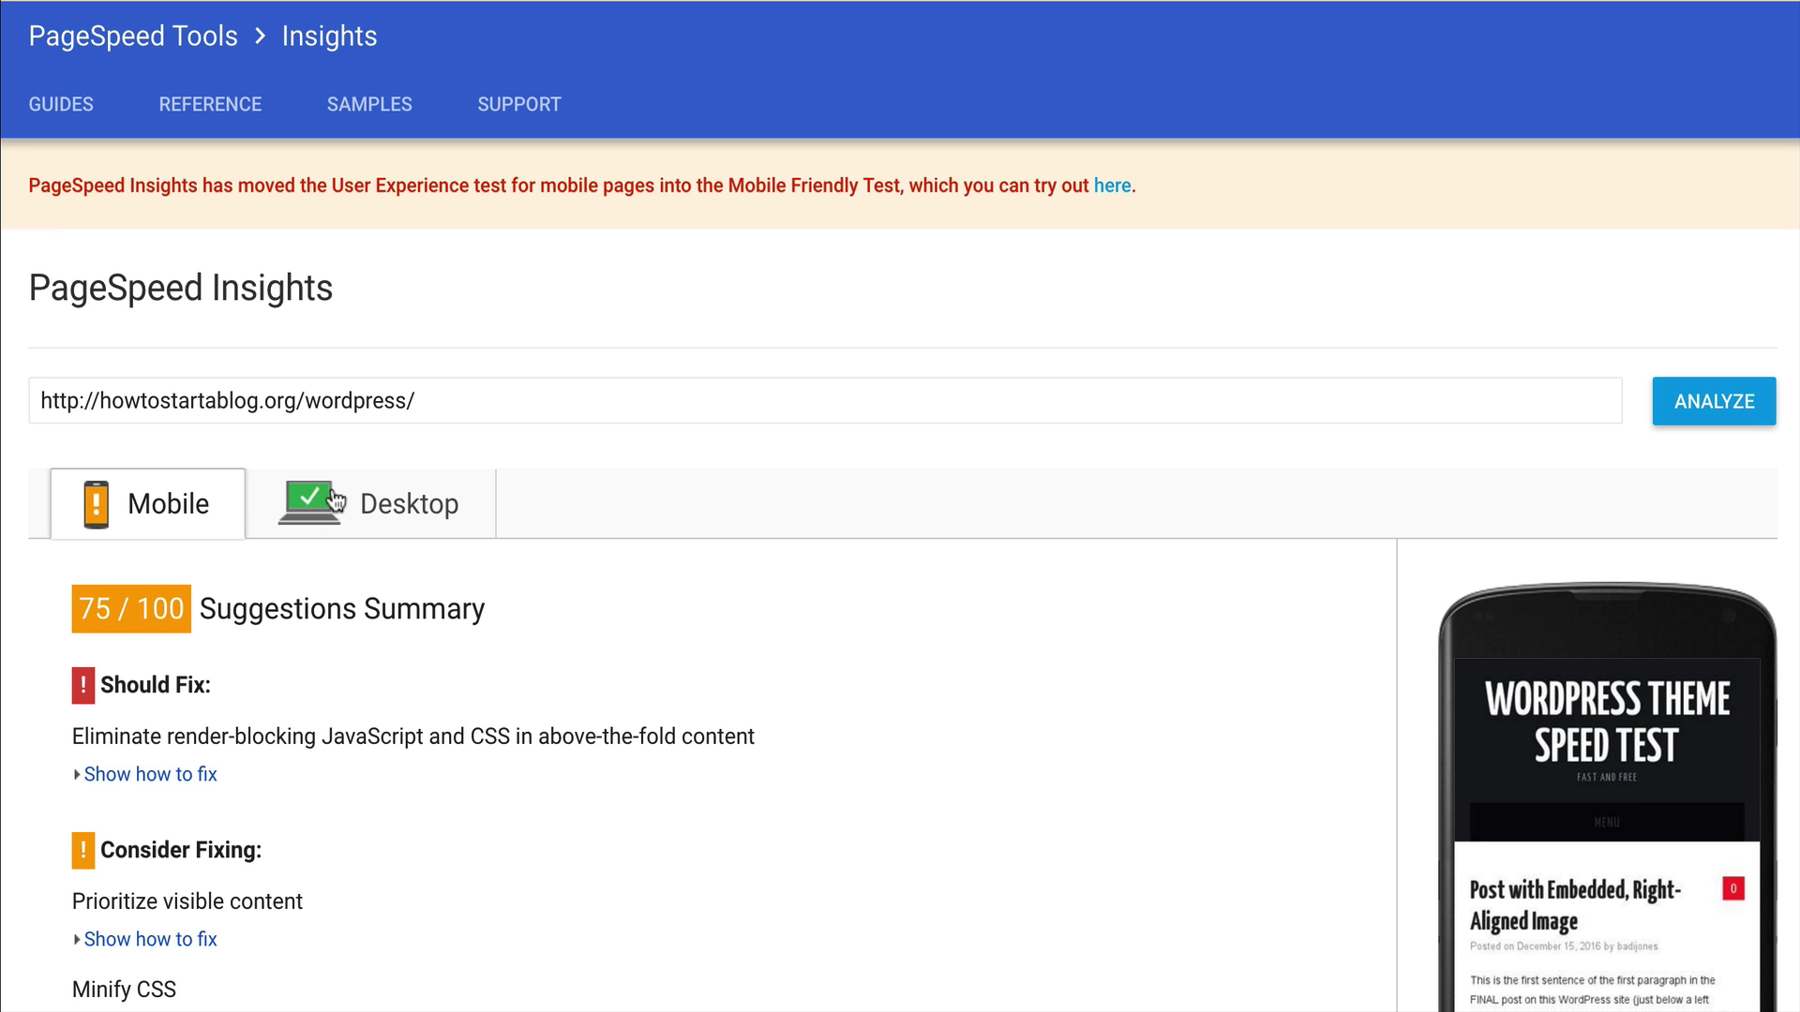
Step: Review the mobile suggestions for the unoptimized Hiero site and check its desktop results
{"action": "scroll", "coordinate": [335, 501], "scroll_direction": "down", "scroll_amount": 1}
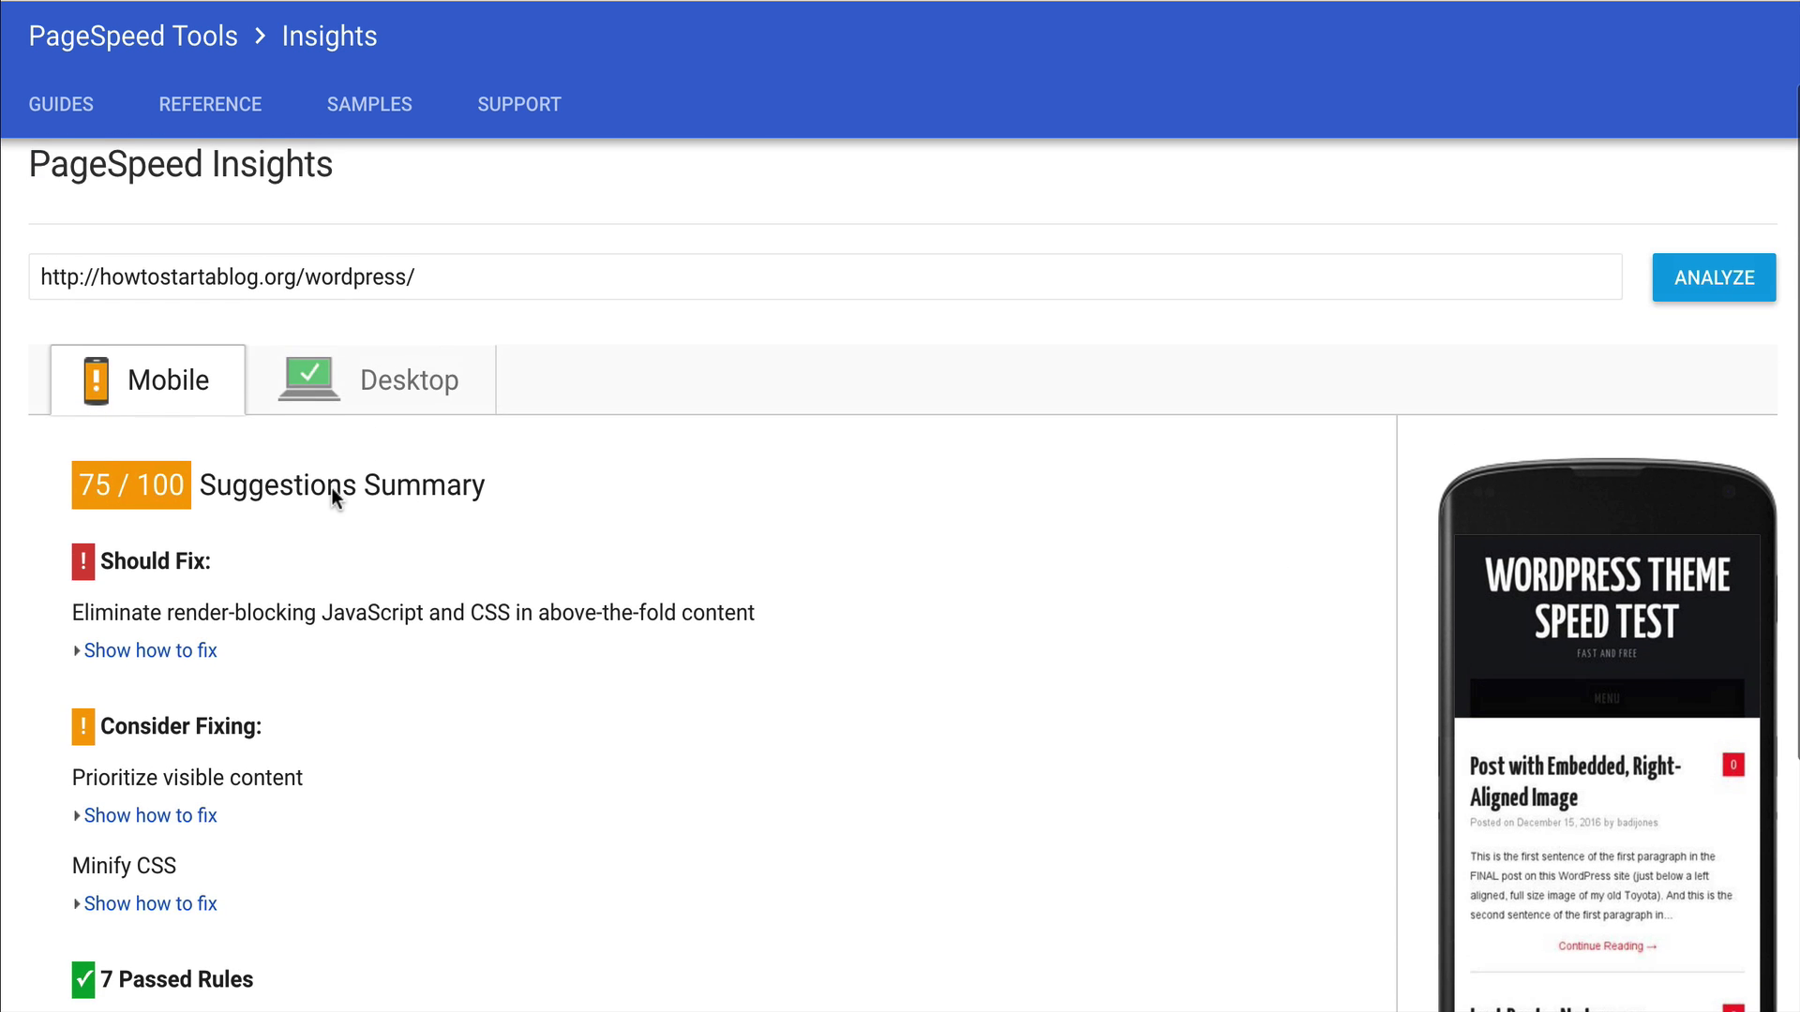
{"action": "scroll", "coordinate": [335, 497], "scroll_direction": "down", "scroll_amount": 5}
{"action": "scroll", "coordinate": [335, 497], "scroll_direction": "up", "scroll_amount": 6}
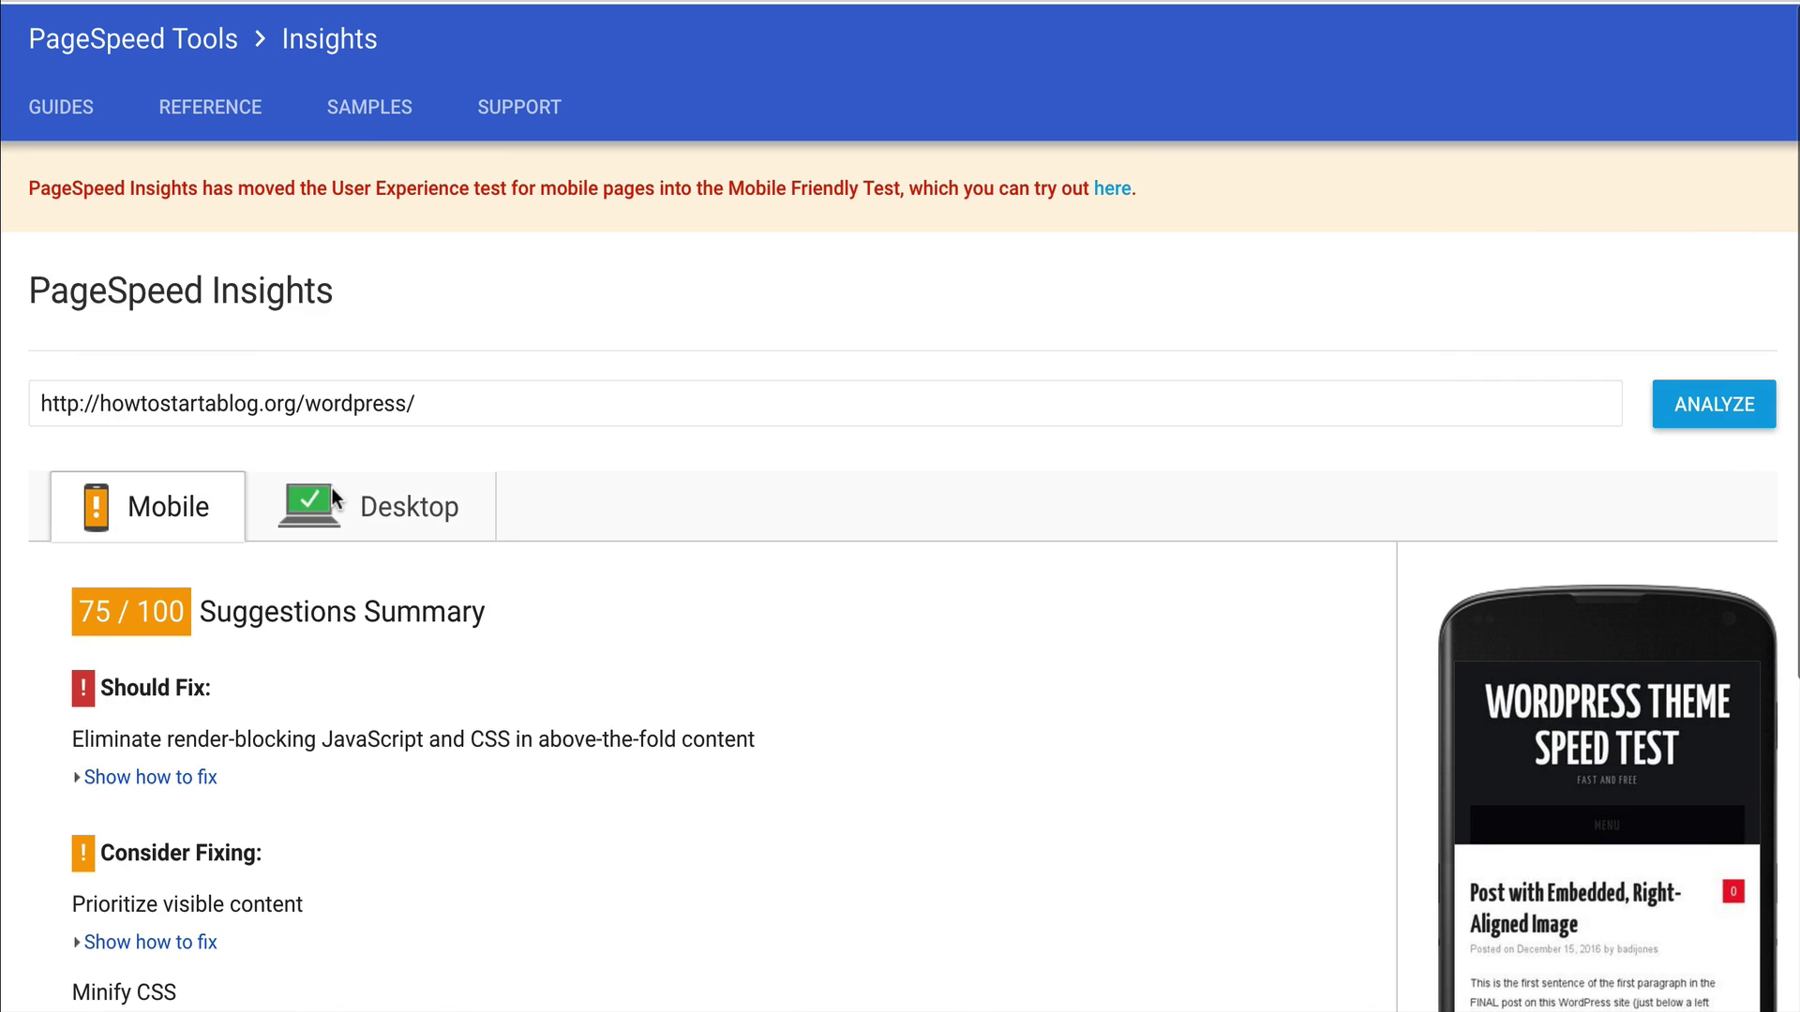
{"action": "left_click", "coordinate": [328, 514]}
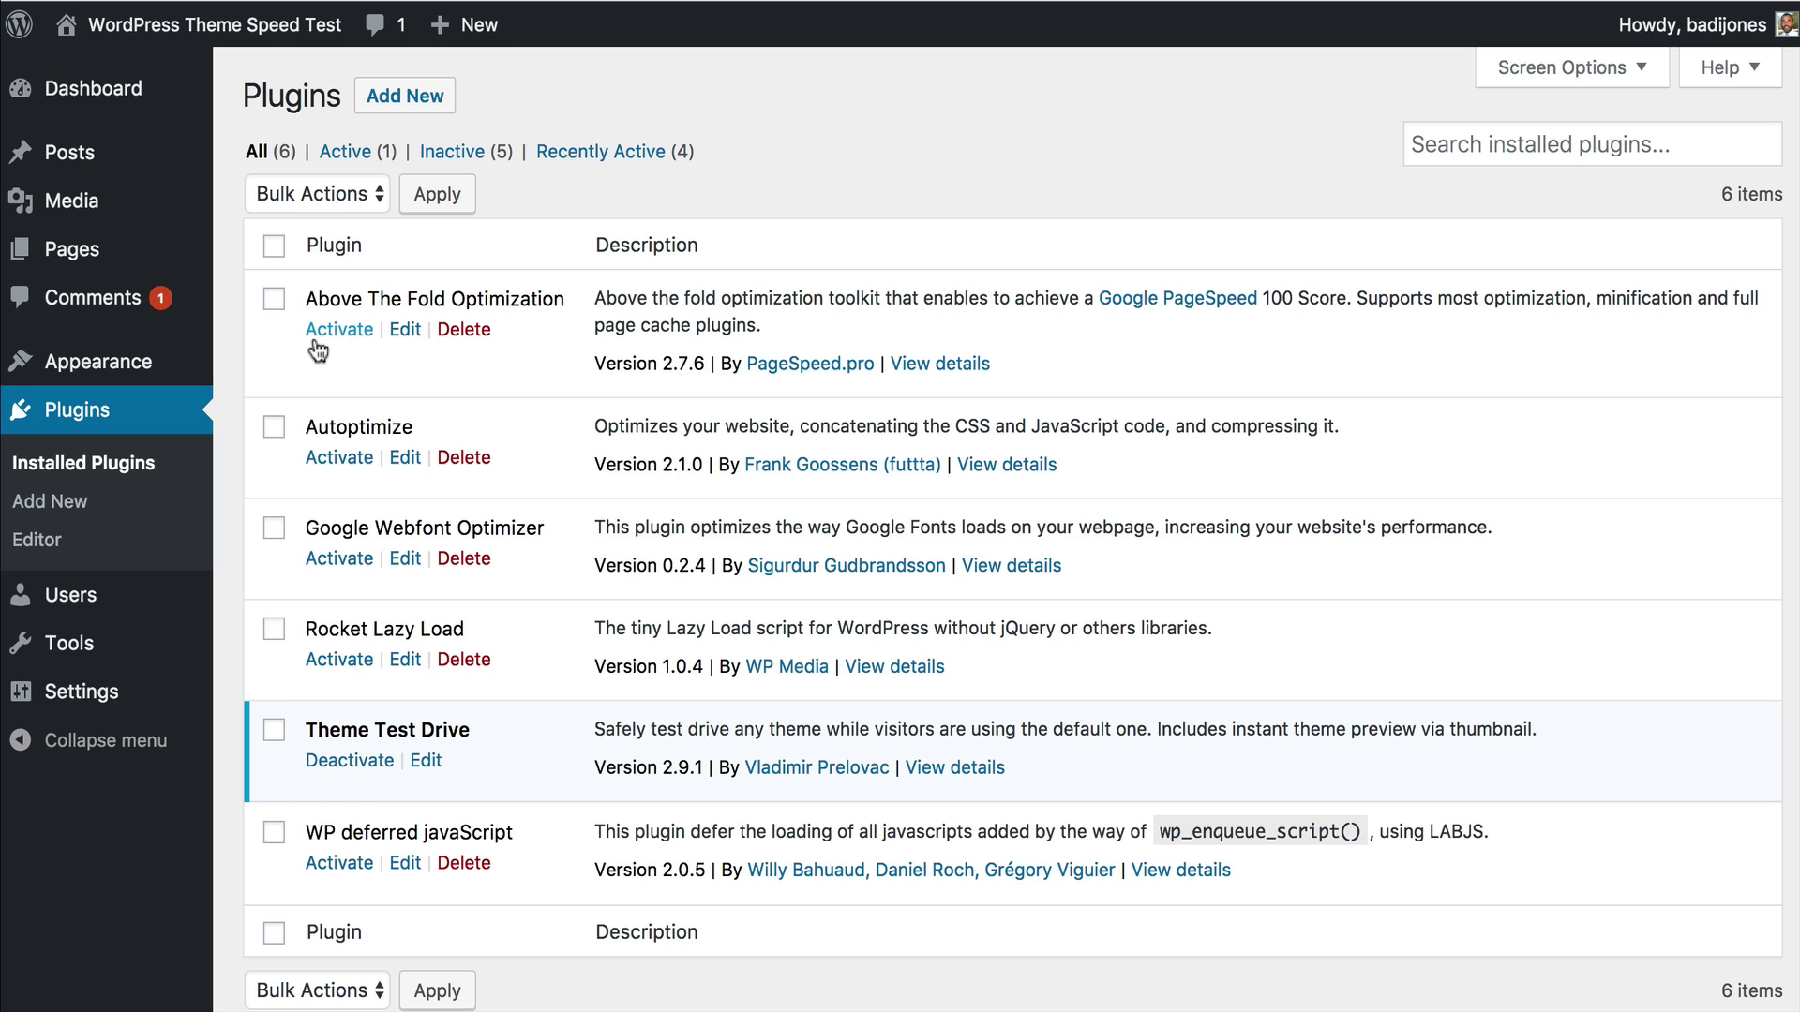
Step: Activate the Autoptimize and WP deferred javaScript plugins on the WordPress site
{"action": "left_click", "coordinate": [334, 459]}
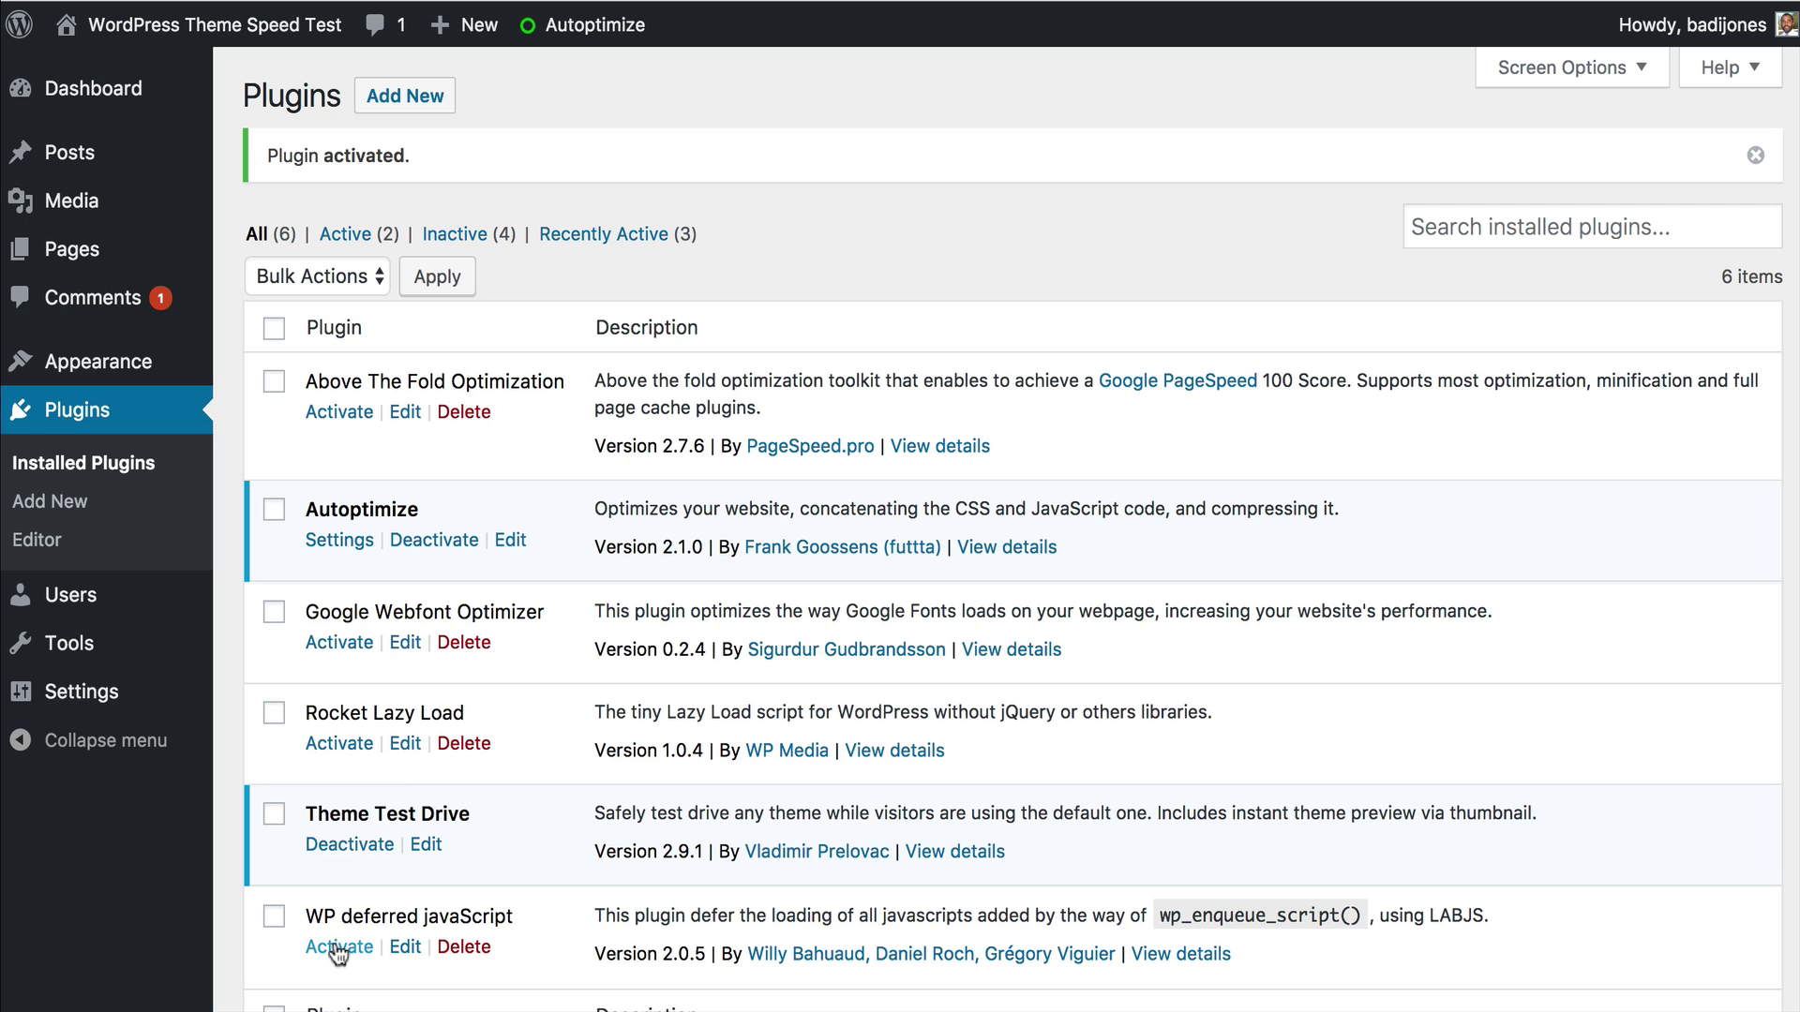
{"action": "left_click", "coordinate": [338, 951]}
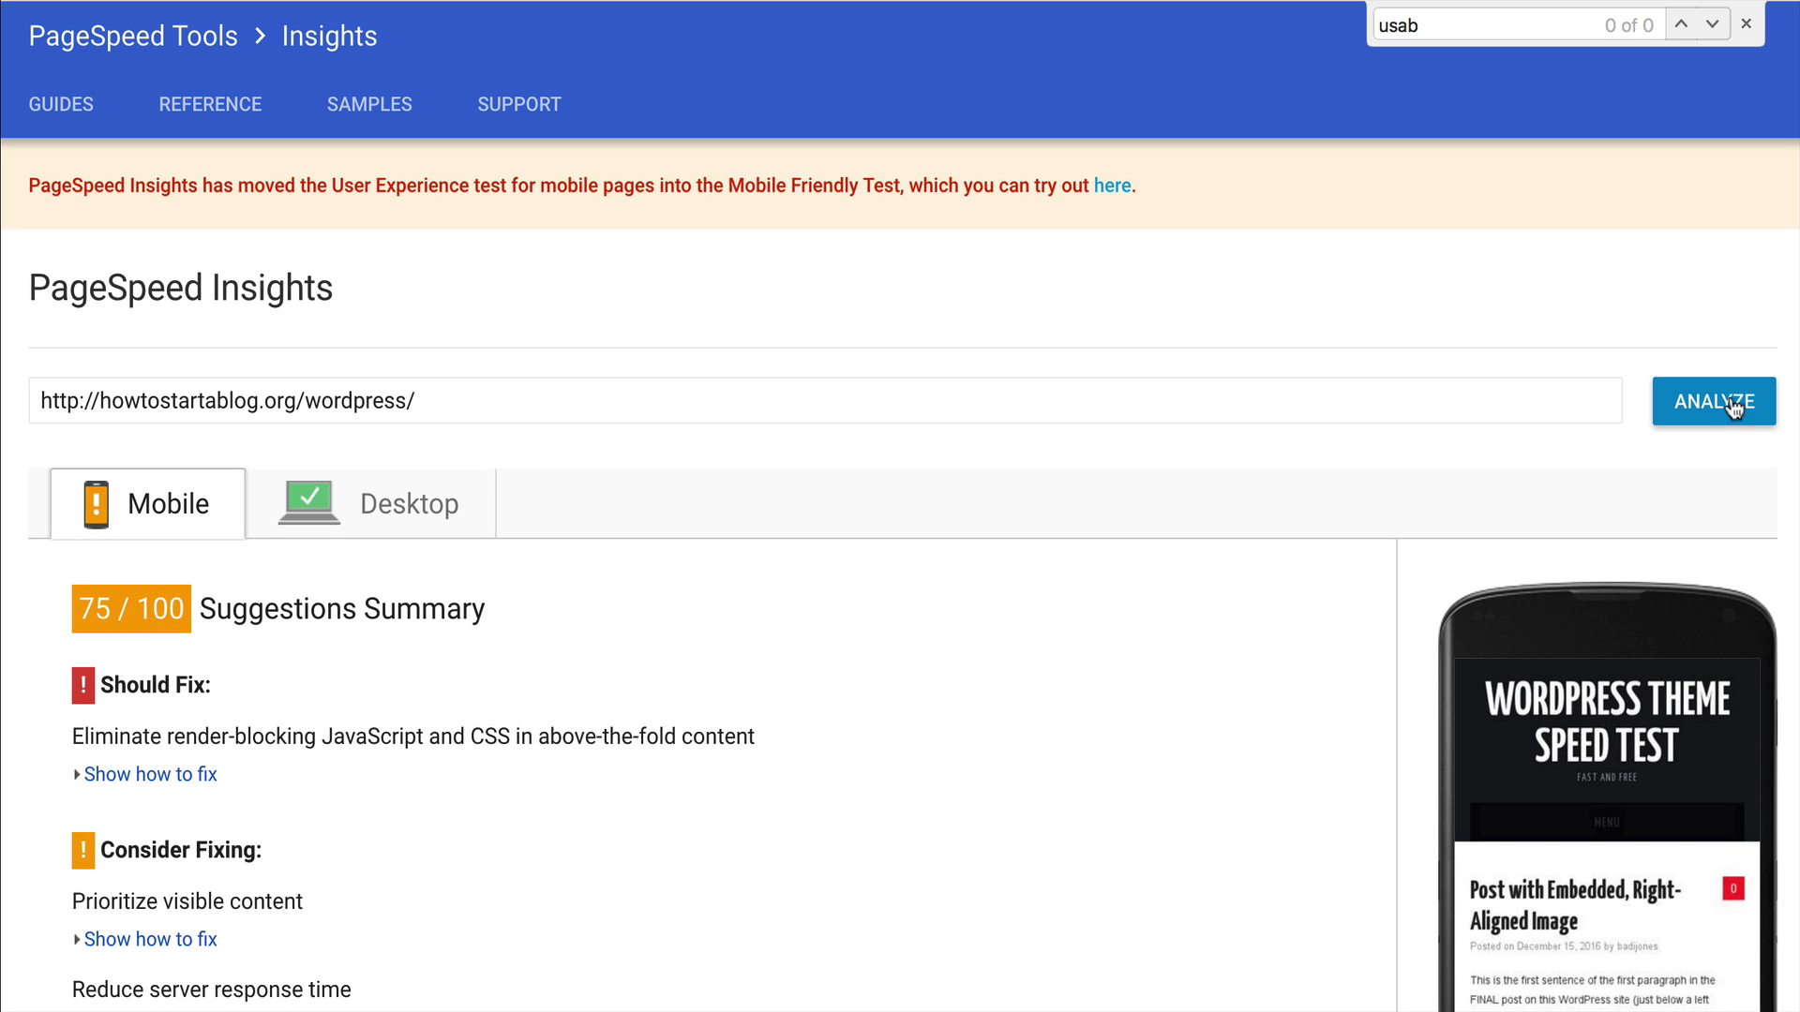
Step: Compare the desktop and mobile PageSpeed results, and expand the mobile fix details for render-blocking JavaScript and CSS
{"action": "left_click", "coordinate": [355, 525]}
{"action": "right_click", "coordinate": [152, 519]}
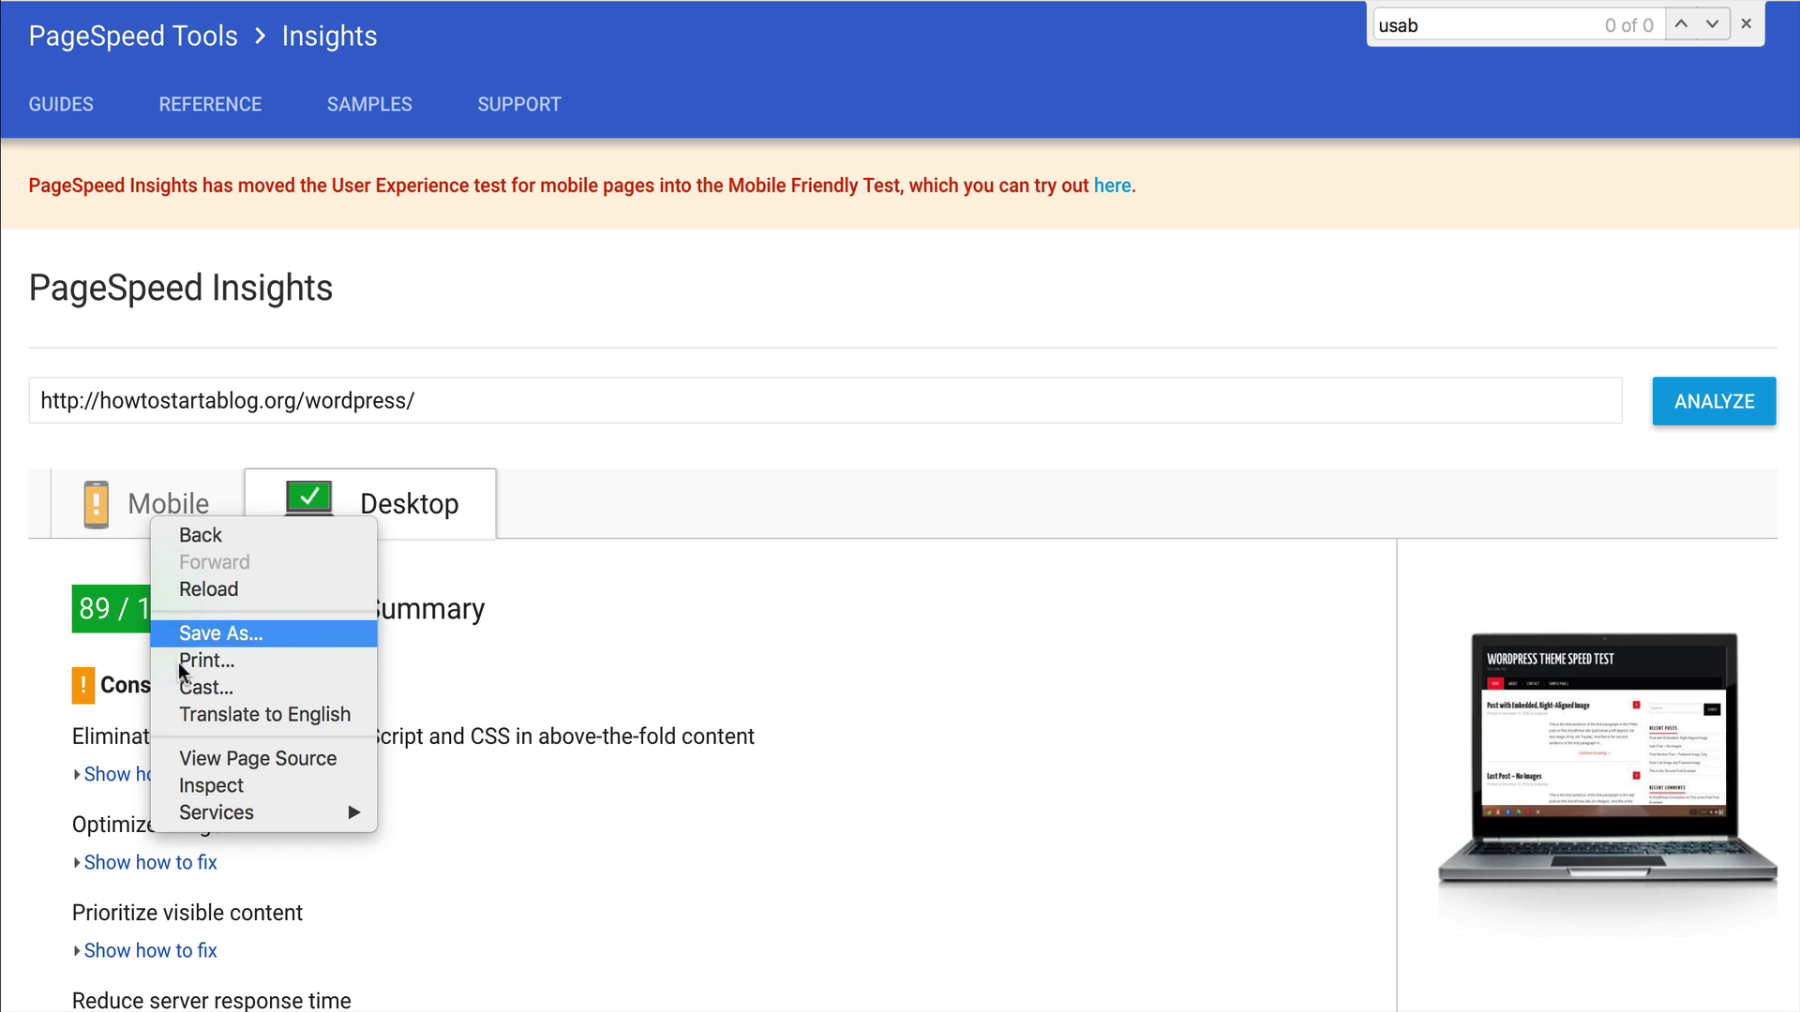
{"action": "left_click", "coordinate": [127, 511]}
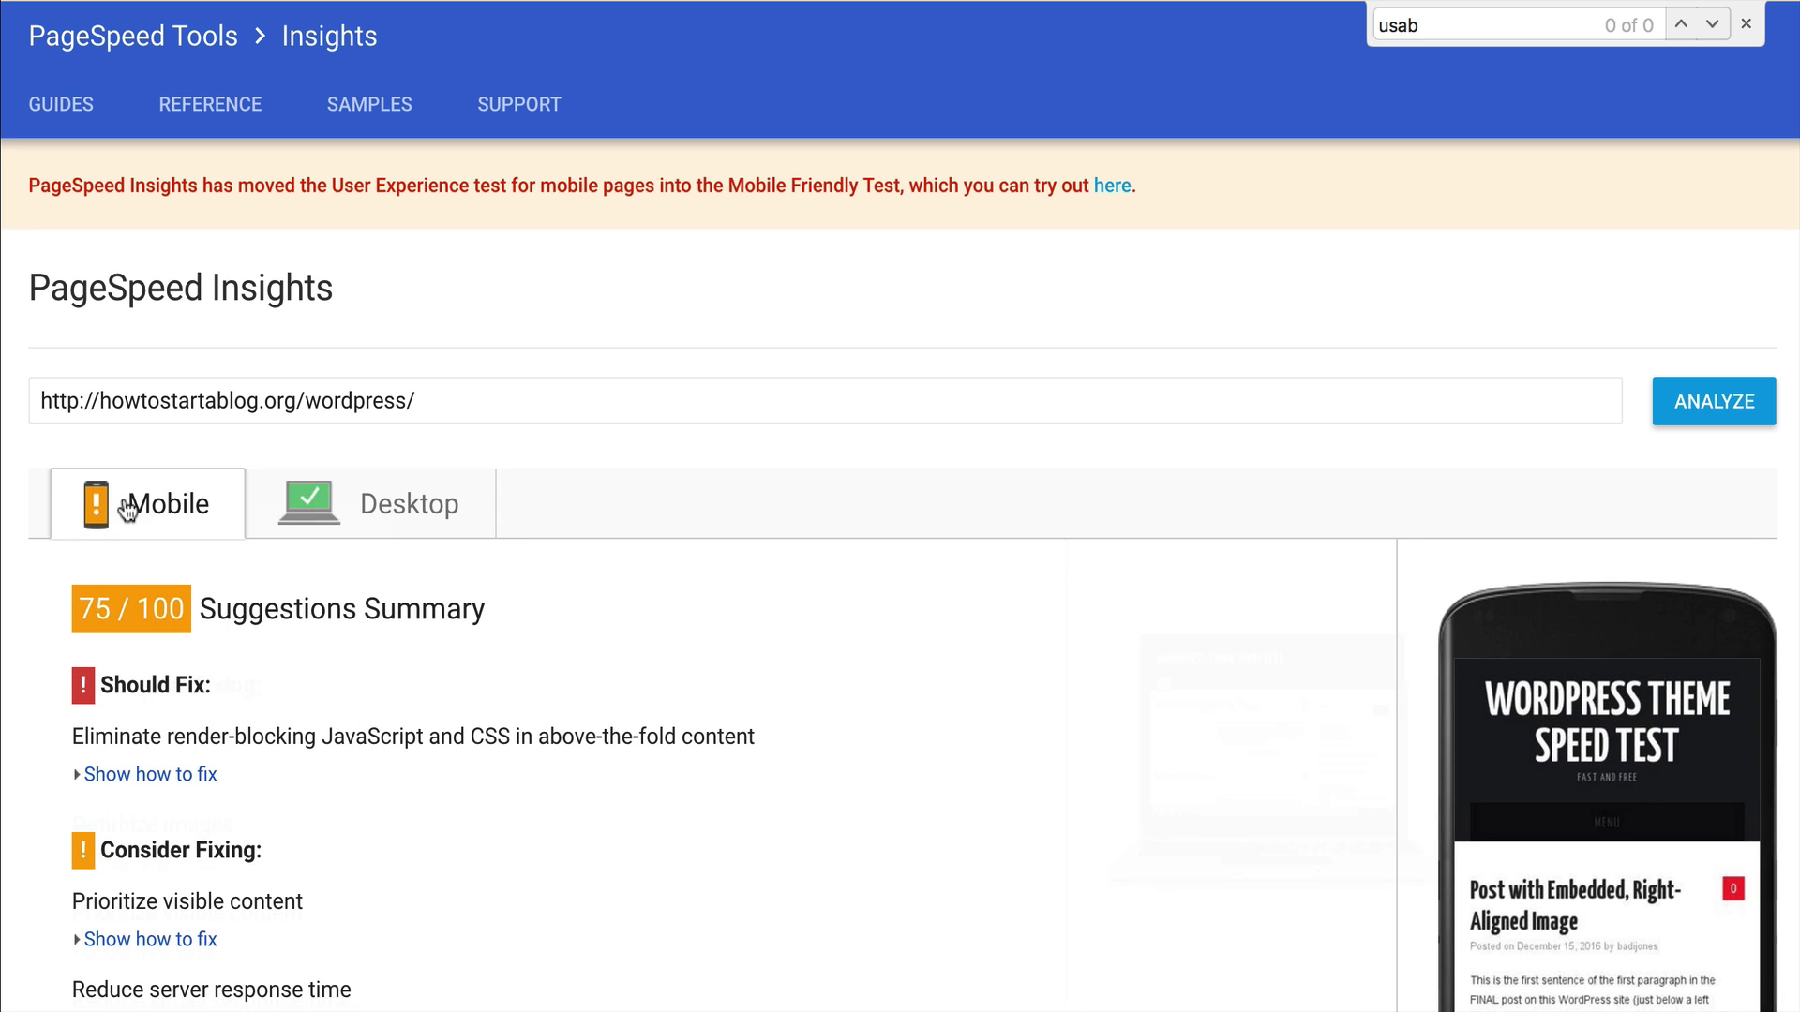
{"action": "left_click", "coordinate": [145, 775]}
{"action": "scroll", "coordinate": [281, 843], "scroll_direction": "down", "scroll_amount": 2}
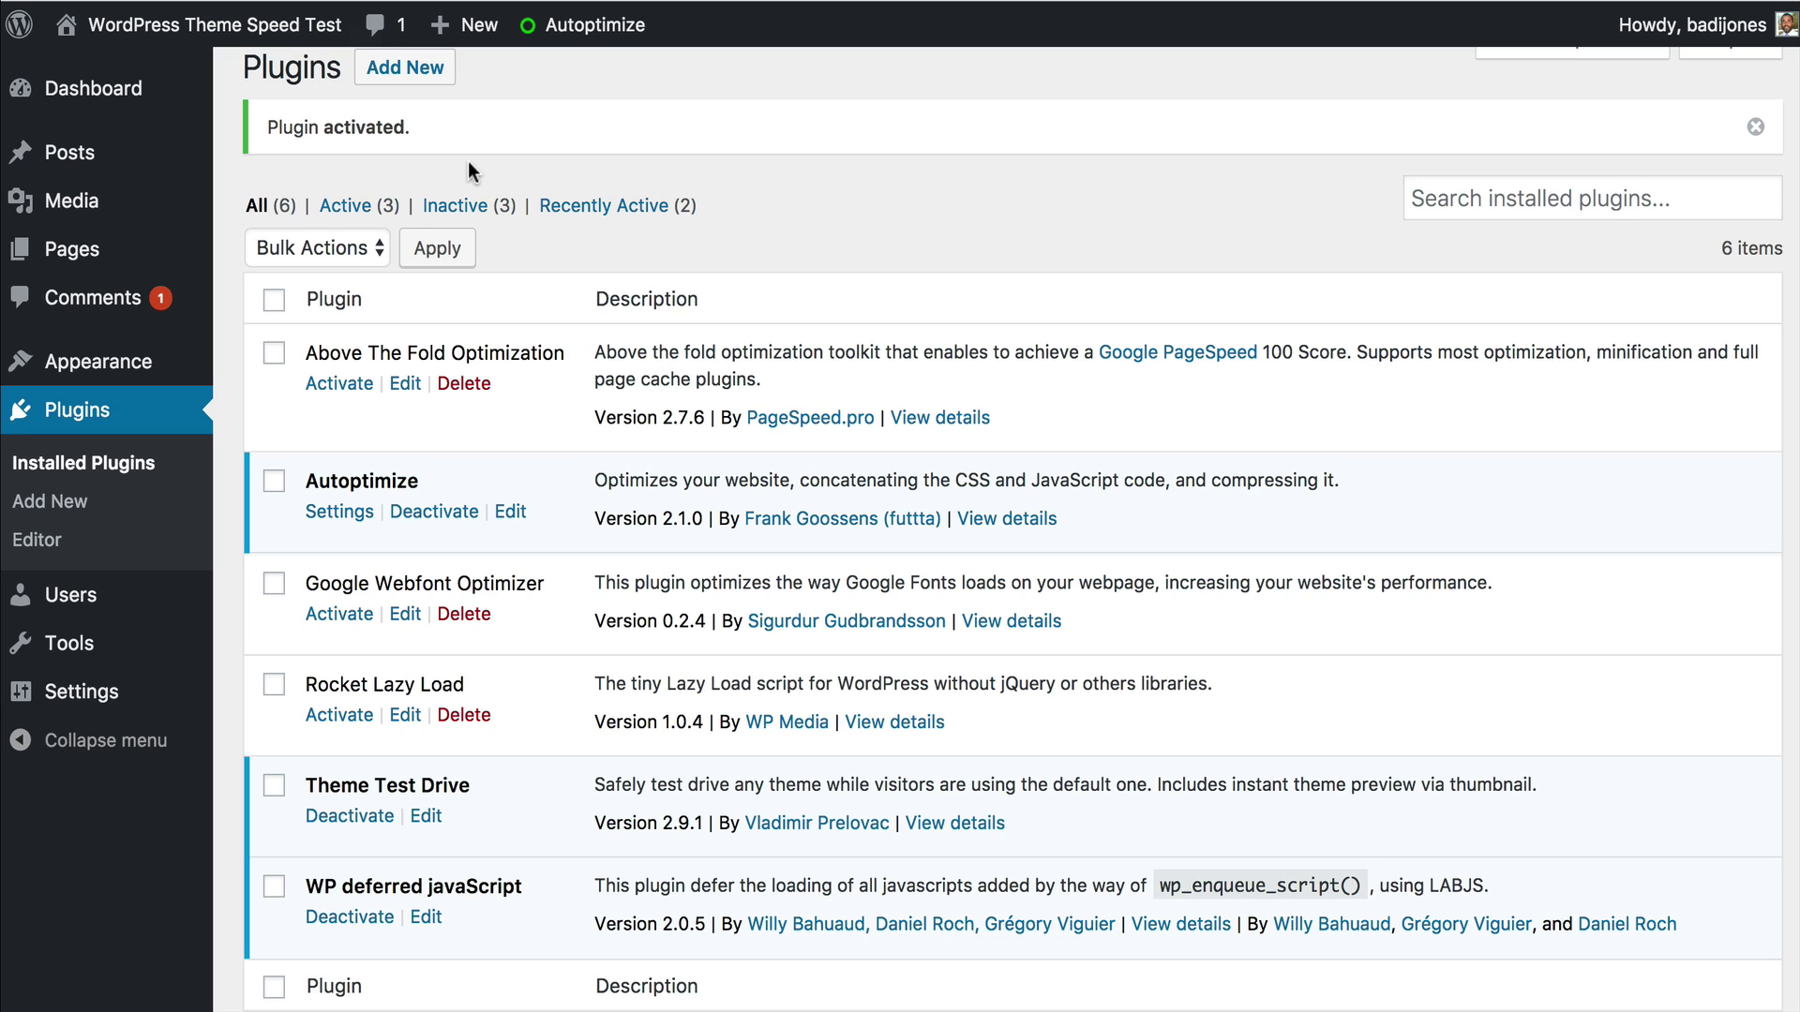
Step: Activate Above The Fold Optimization and check the web font optimization and webfont.js load method in its CSS settings
{"action": "left_click", "coordinate": [335, 386]}
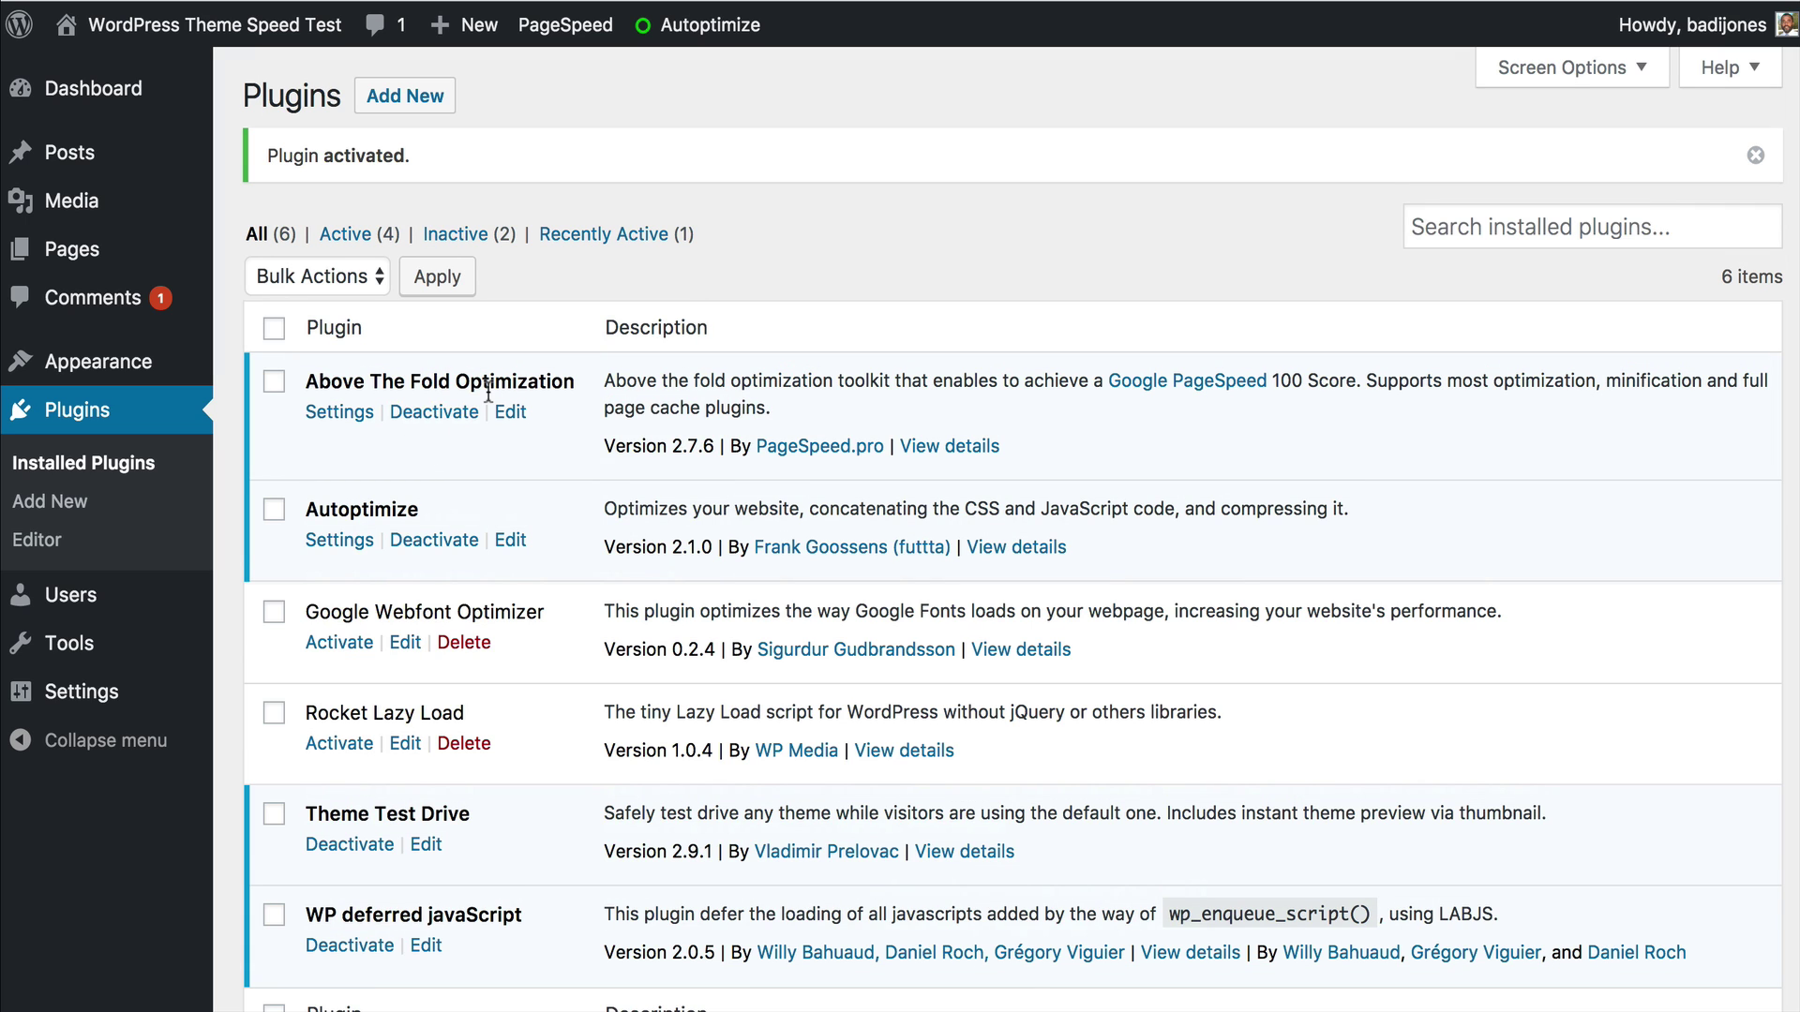
{"action": "left_click", "coordinate": [352, 419]}
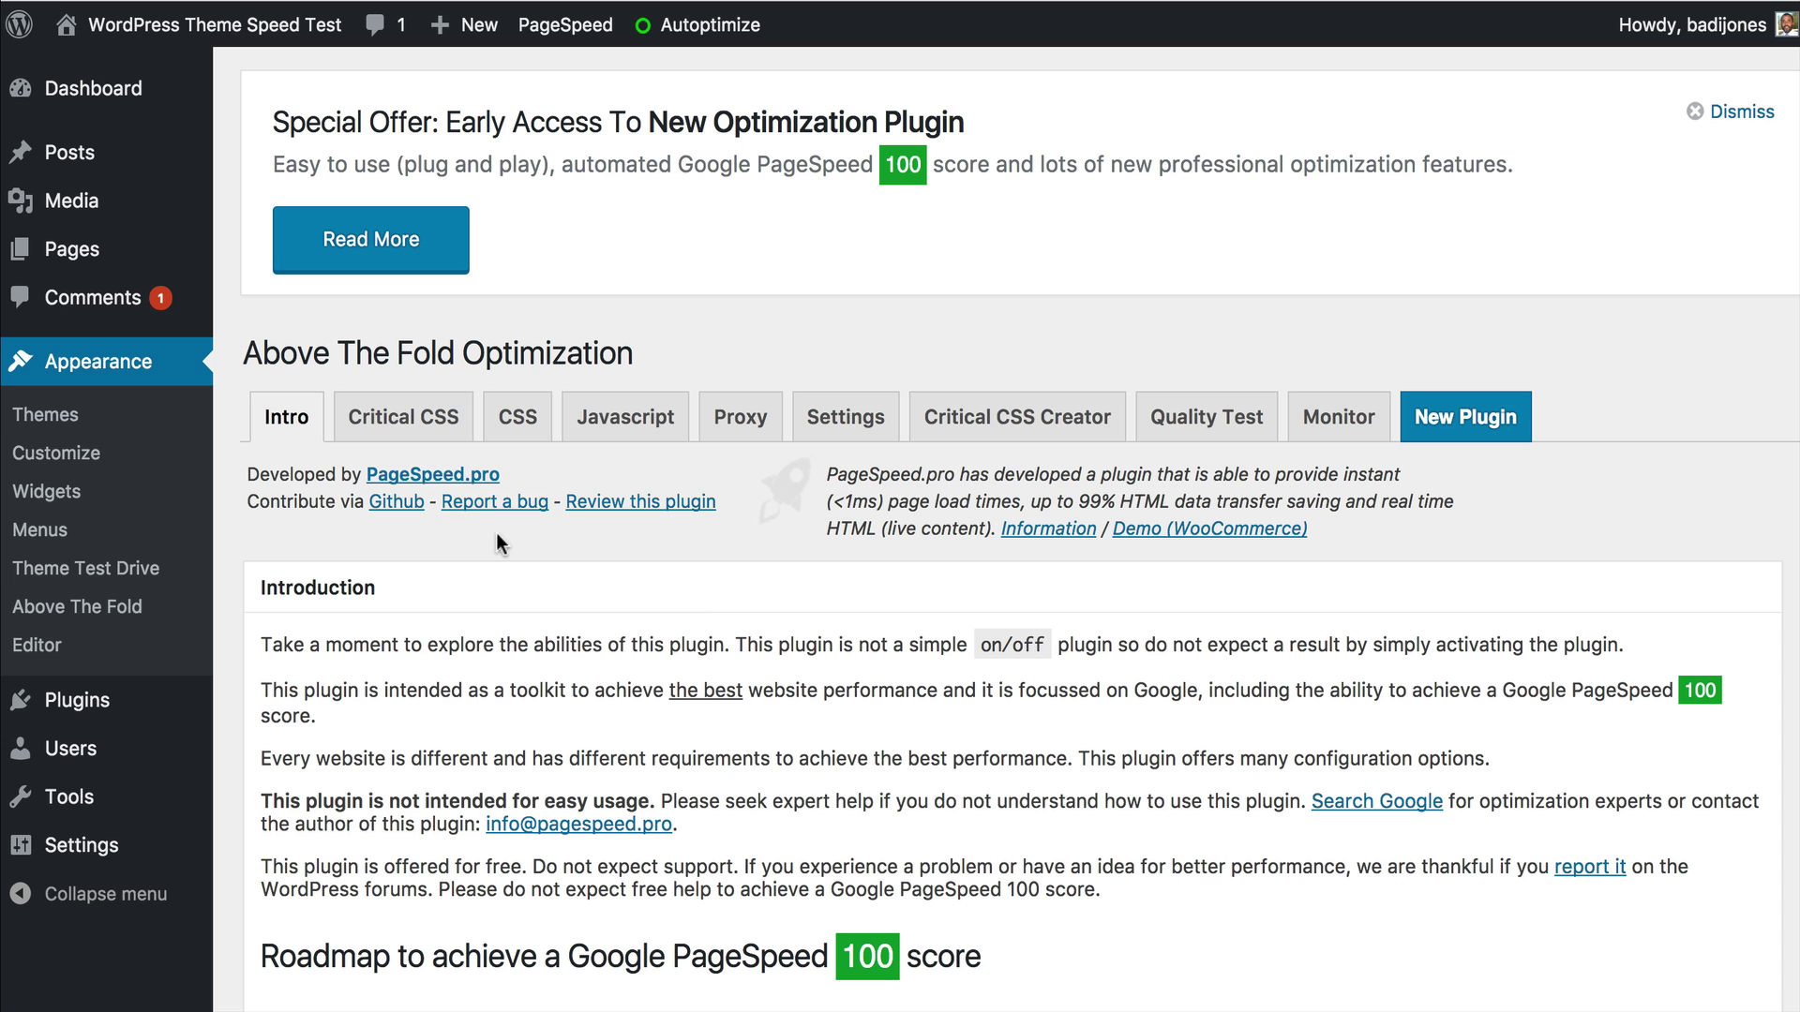
{"action": "left_click", "coordinate": [517, 417]}
{"action": "scroll", "coordinate": [831, 664], "scroll_direction": "down", "scroll_amount": 5}
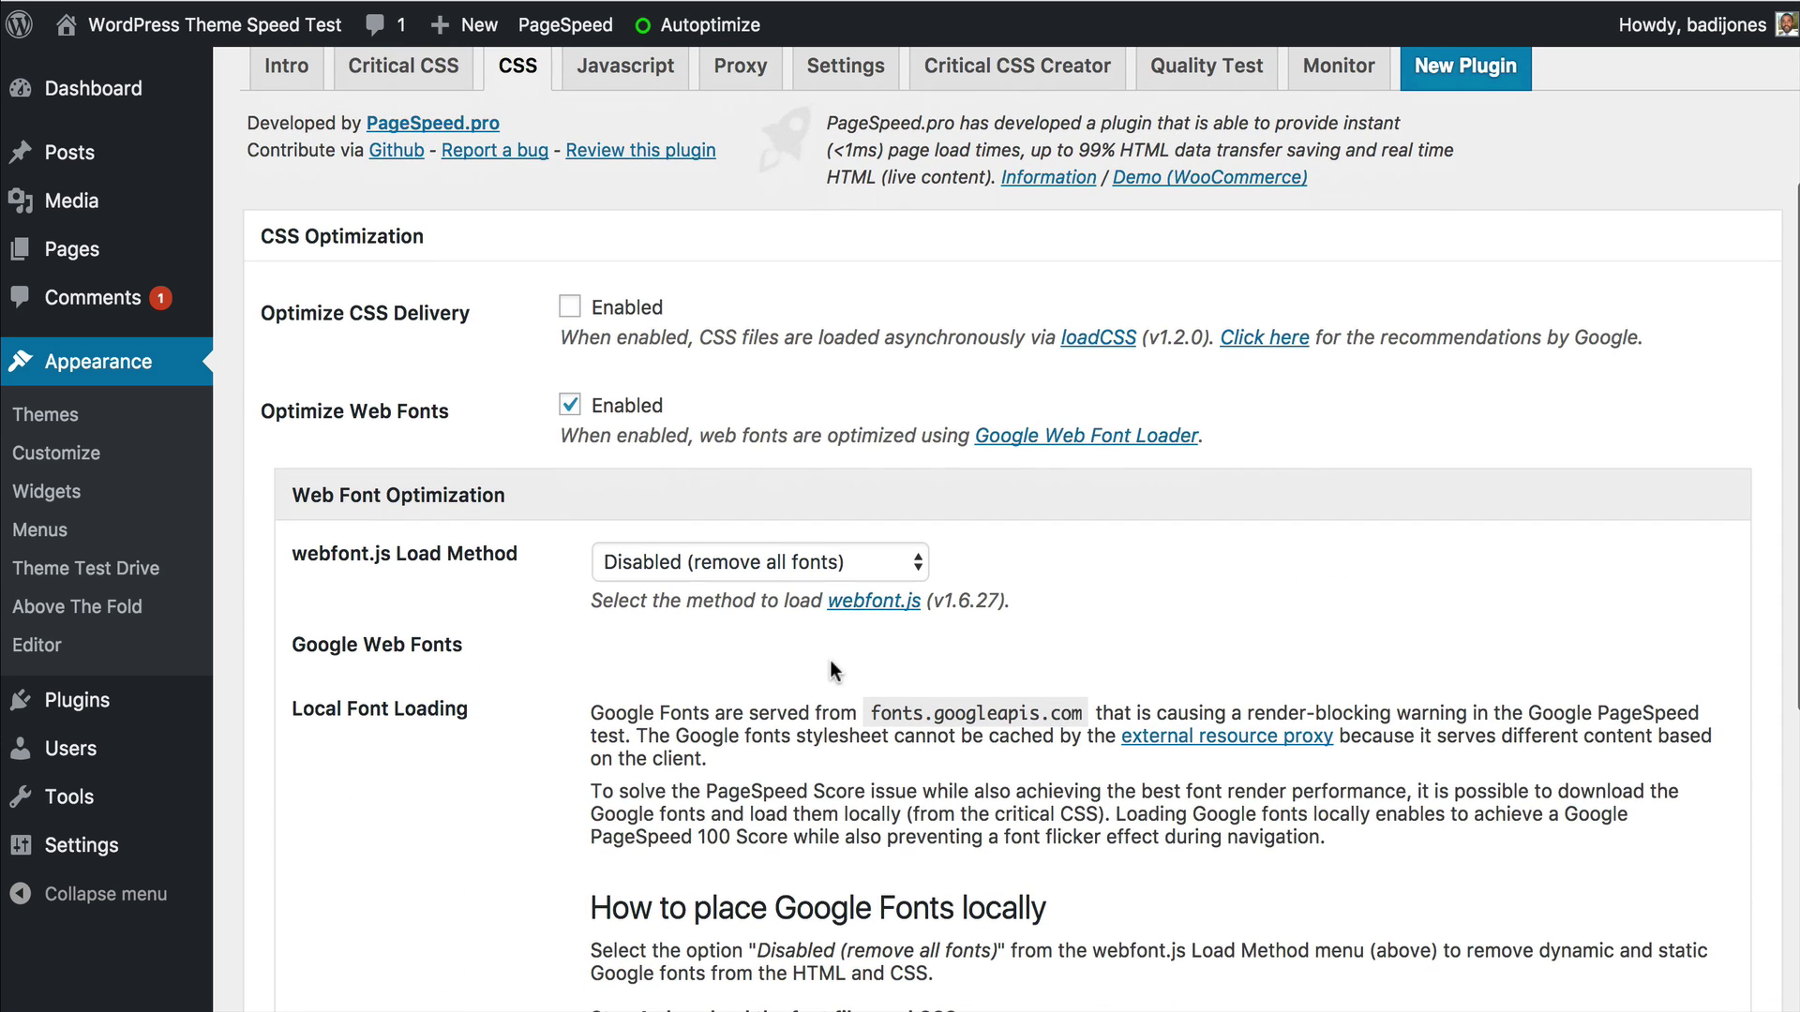
{"action": "scroll", "coordinate": [830, 667], "scroll_direction": "down", "scroll_amount": 2}
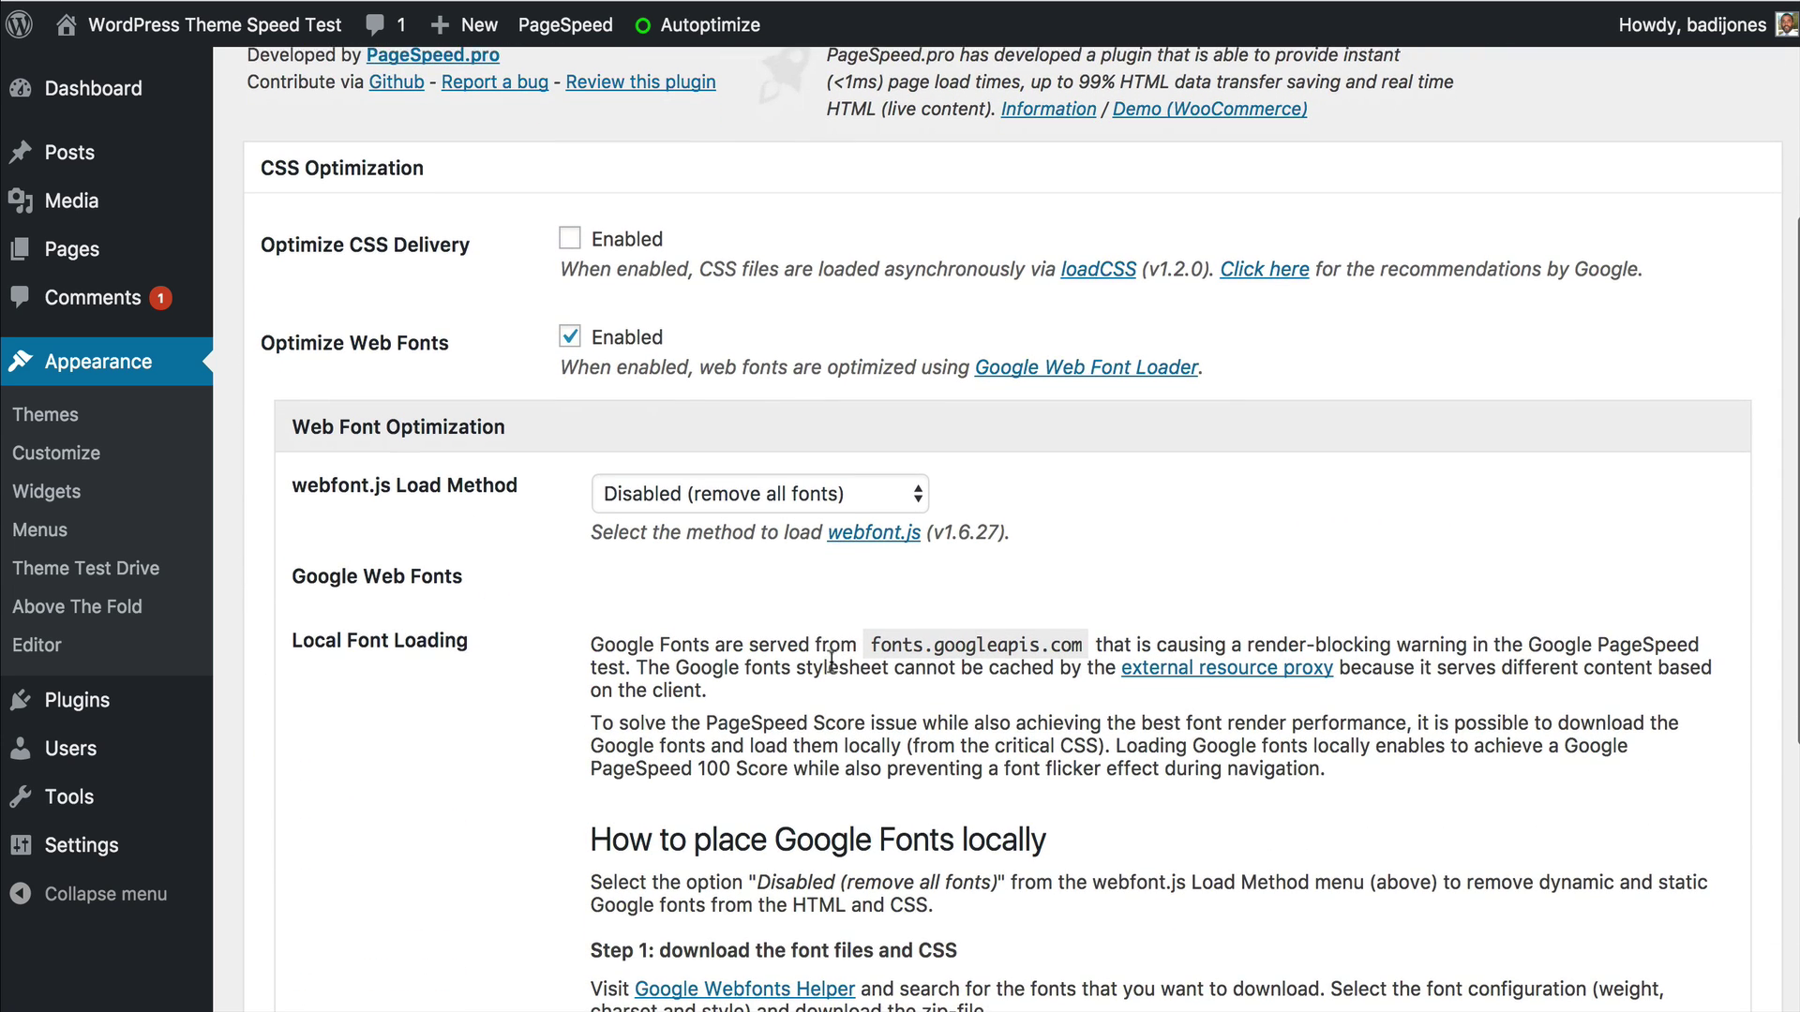
{"action": "scroll", "coordinate": [829, 660], "scroll_direction": "down", "scroll_amount": 3}
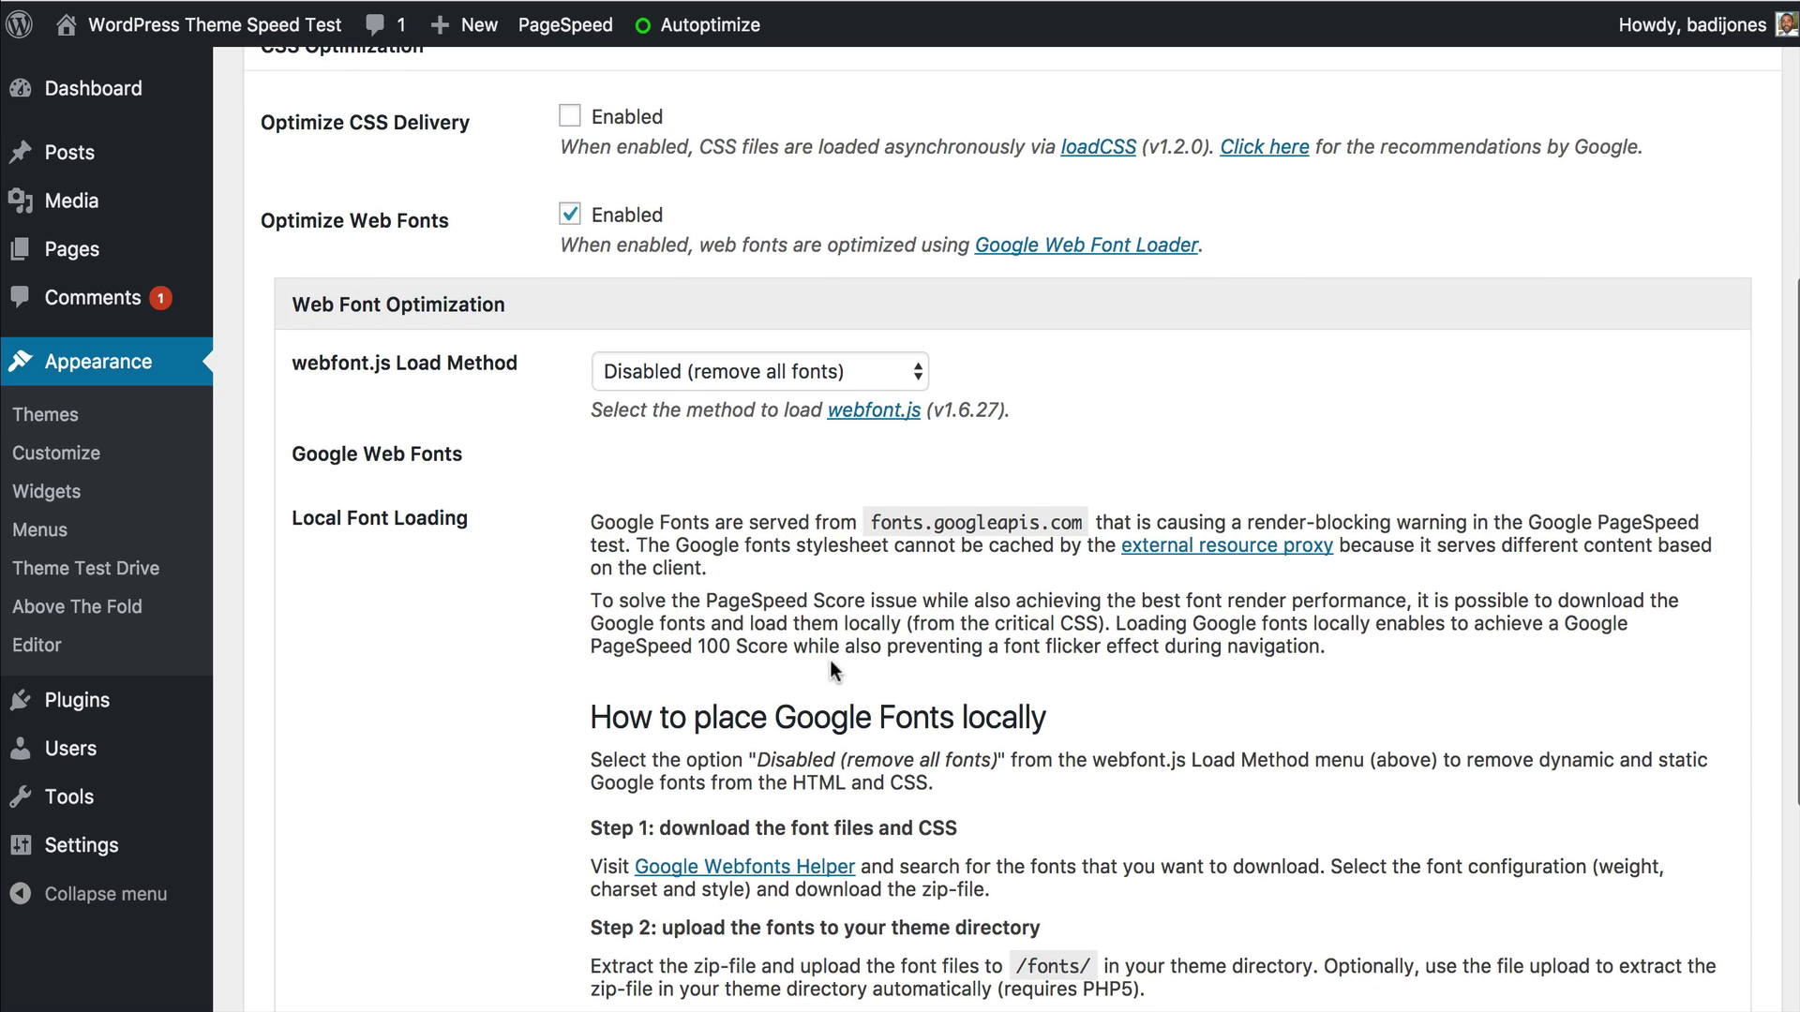
{"action": "scroll", "coordinate": [830, 660], "scroll_direction": "down", "scroll_amount": 1}
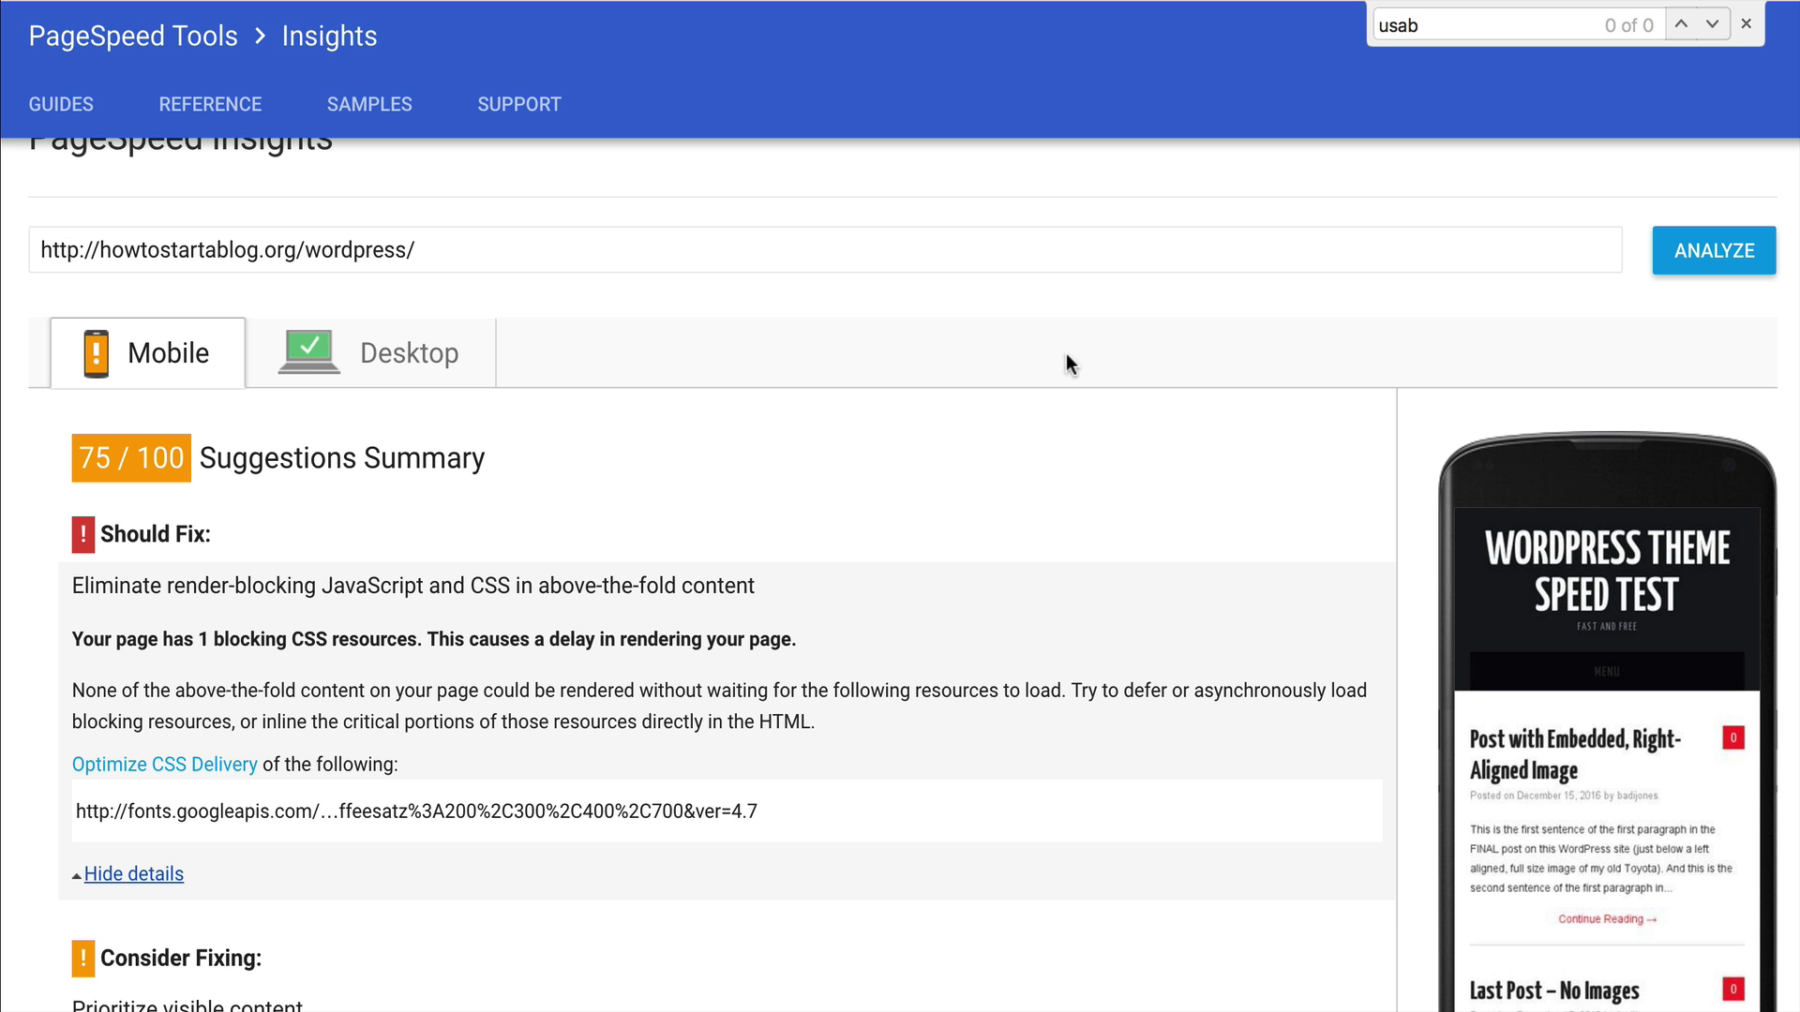
Step: Reanalyze the site in PageSpeed Insights with the three plugins active and check both the mobile and desktop results
{"action": "left_click", "coordinate": [1683, 251]}
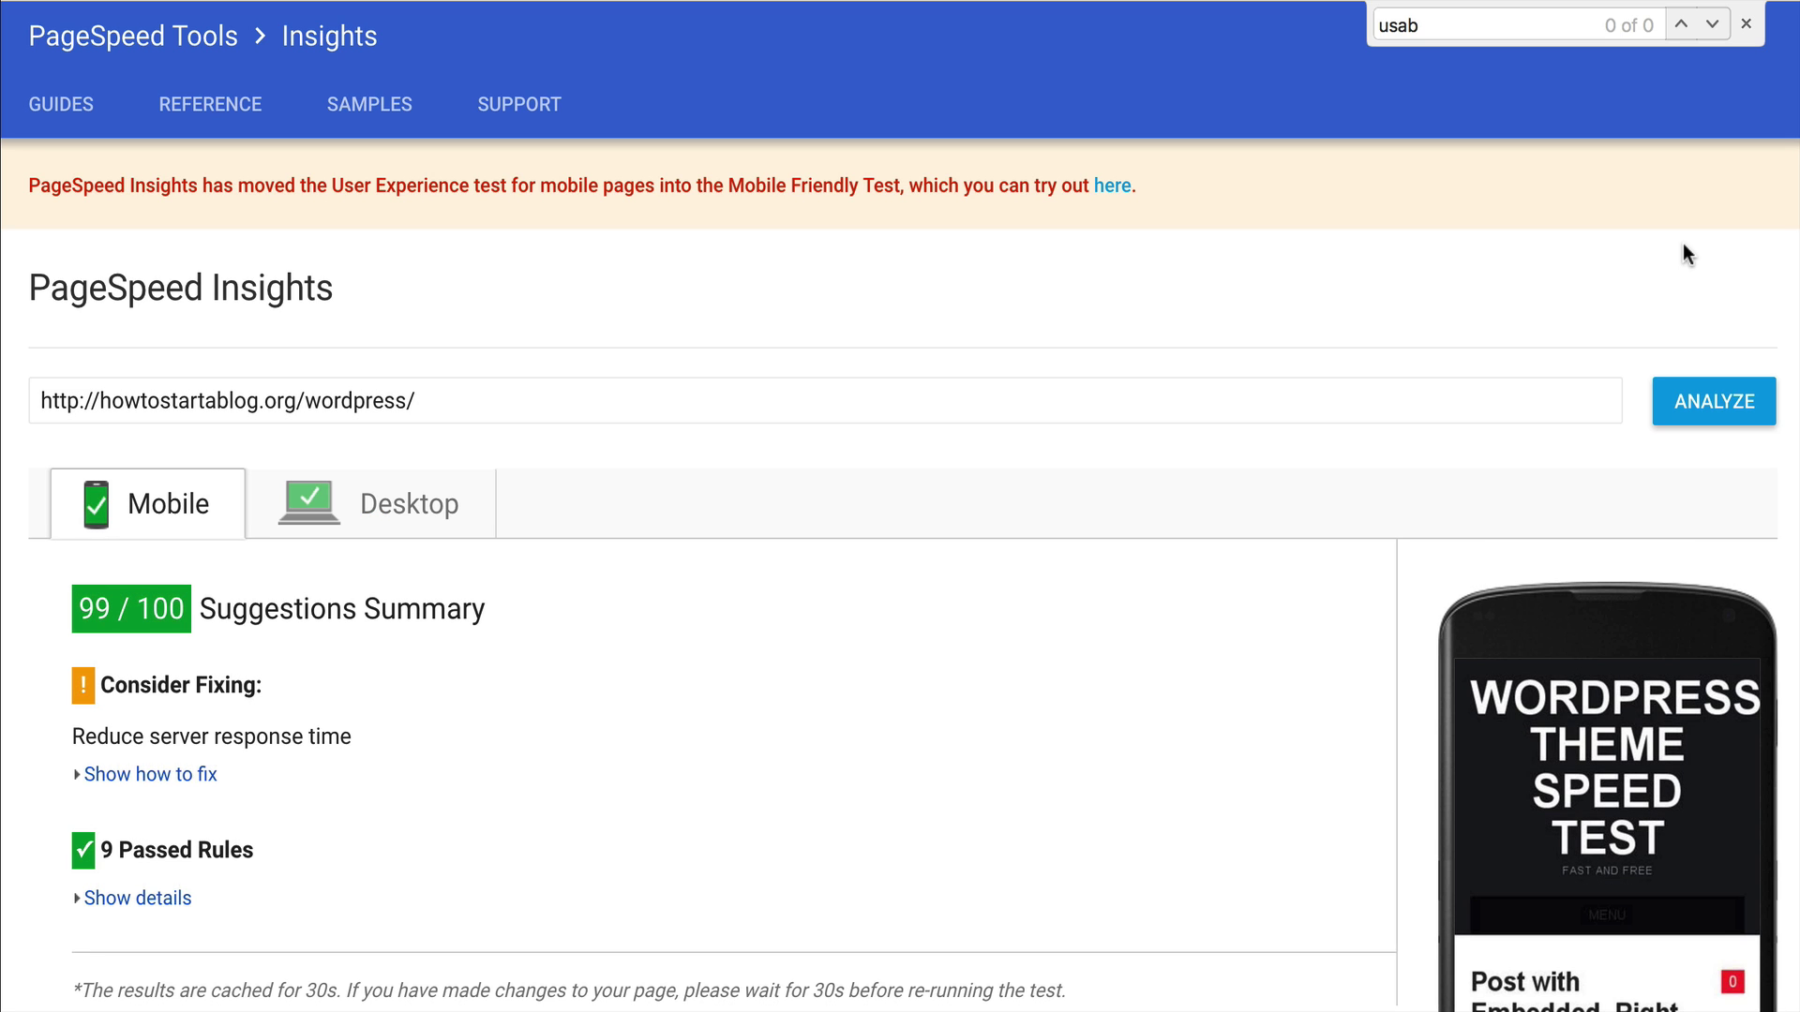
{"action": "left_click", "coordinate": [382, 505]}
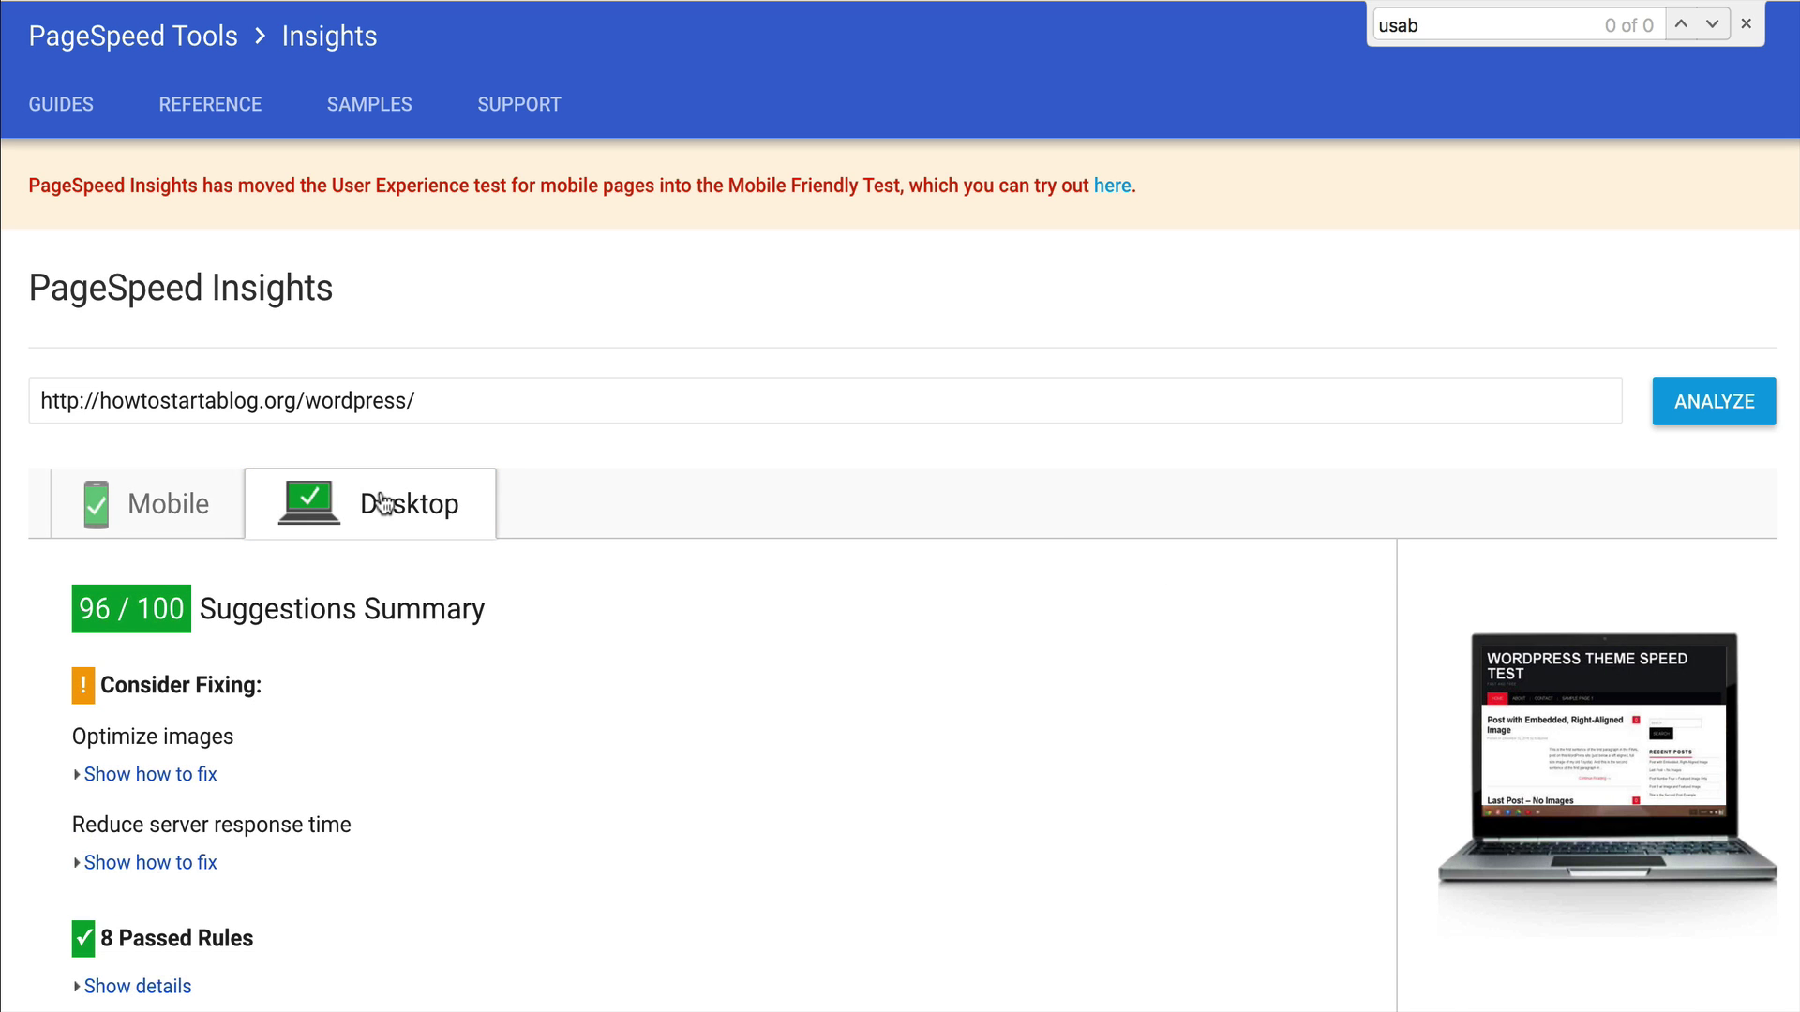
{"action": "scroll", "coordinate": [381, 504], "scroll_direction": "down", "scroll_amount": 2}
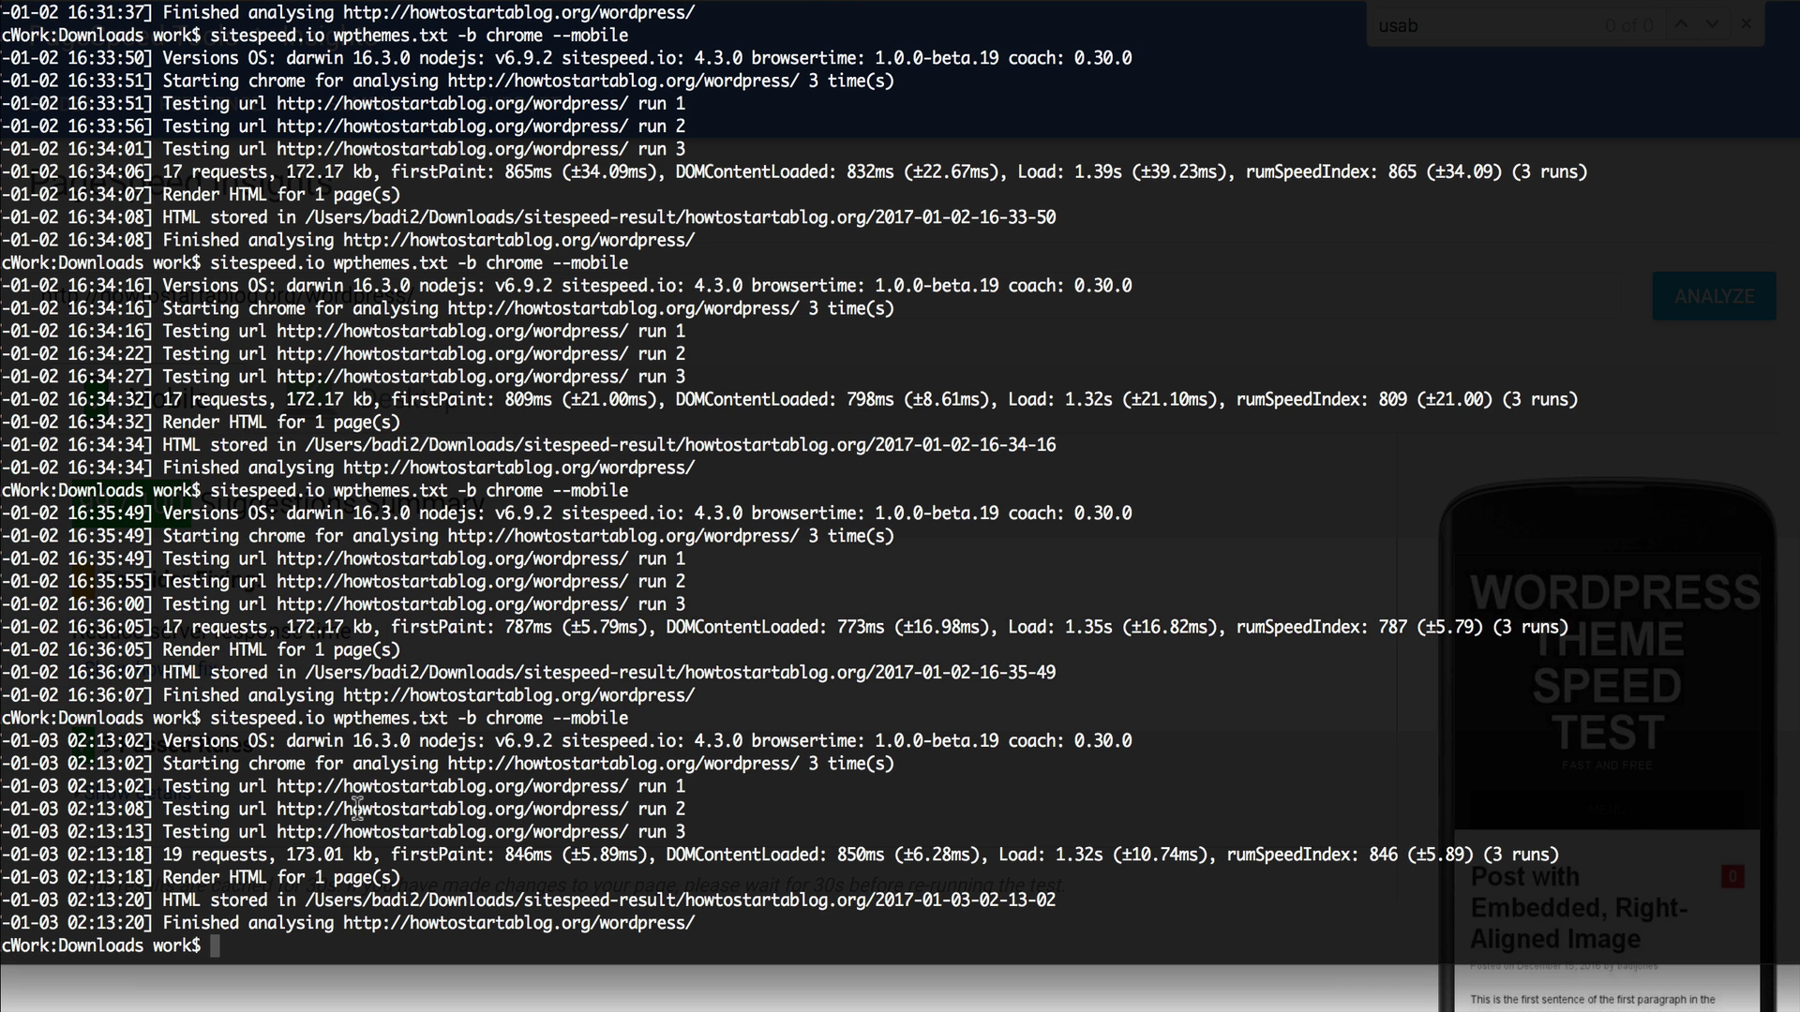
Step: Switch to the terminal and rerun "sitespeed.io wpthemes.txt -b chrome --mobile" to measure the optimized Hiero site
{"action": "key", "text": "Up"}
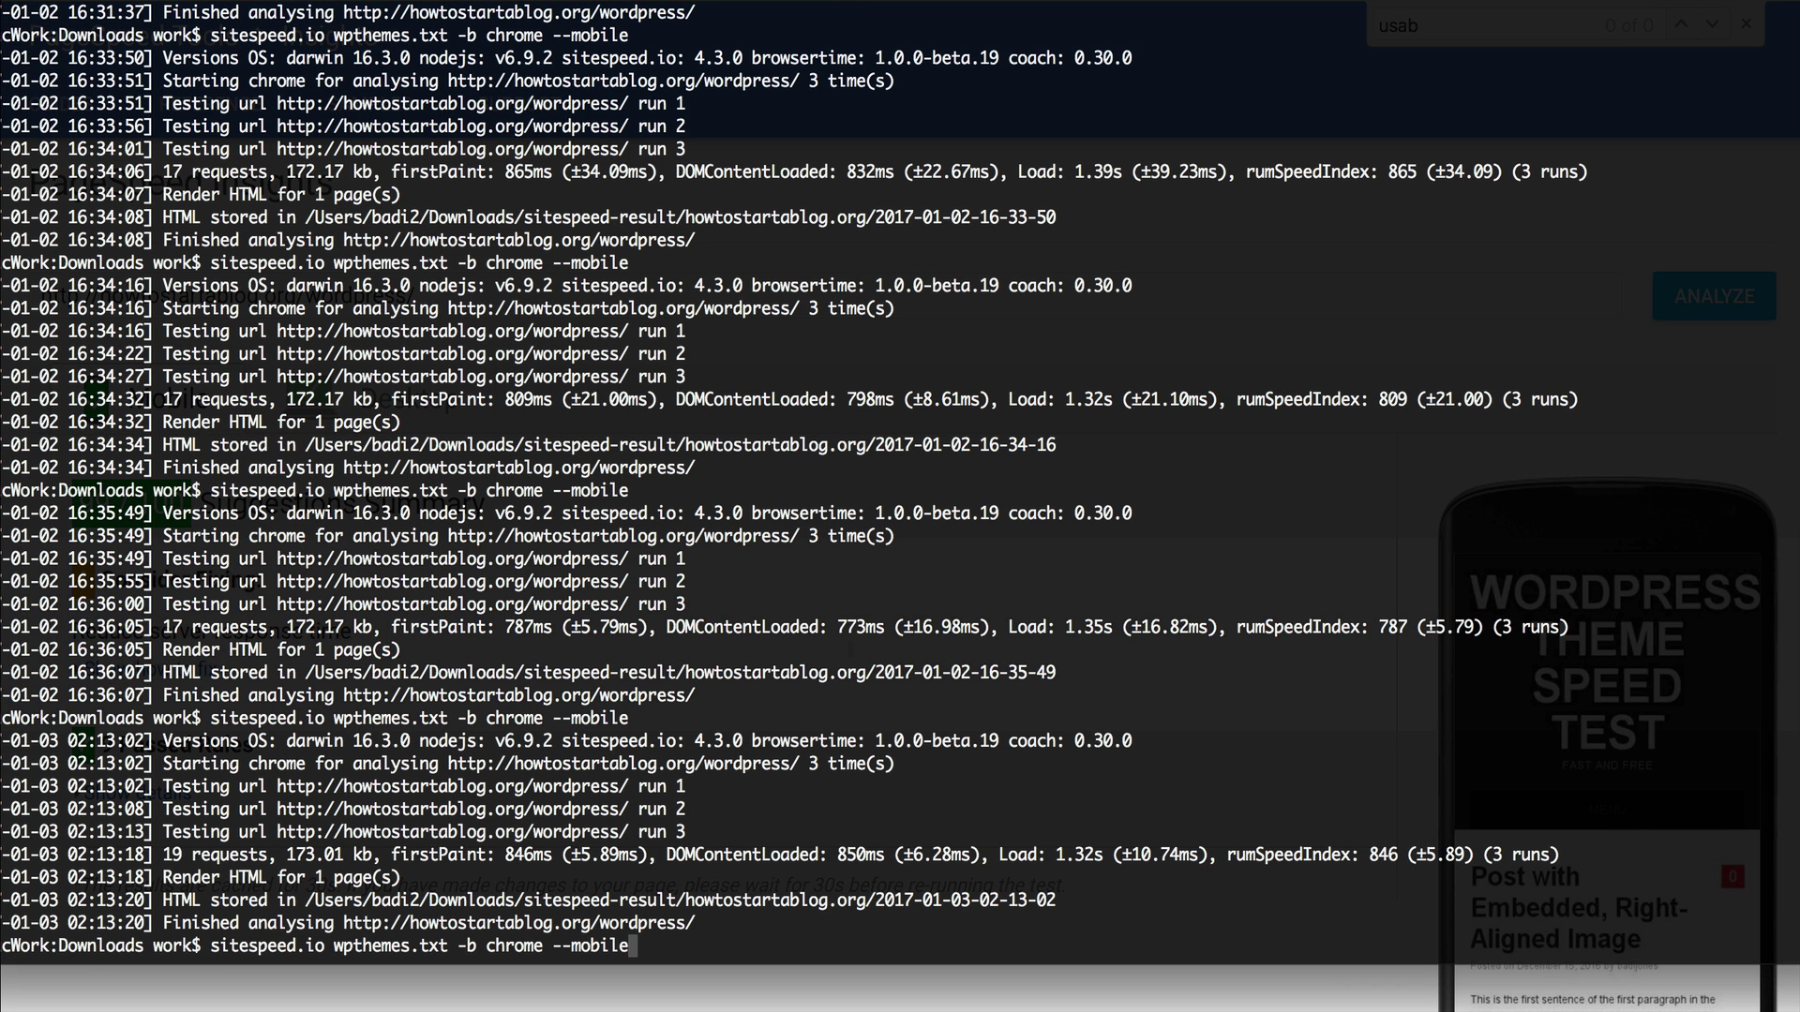
{"action": "key", "text": "Return"}
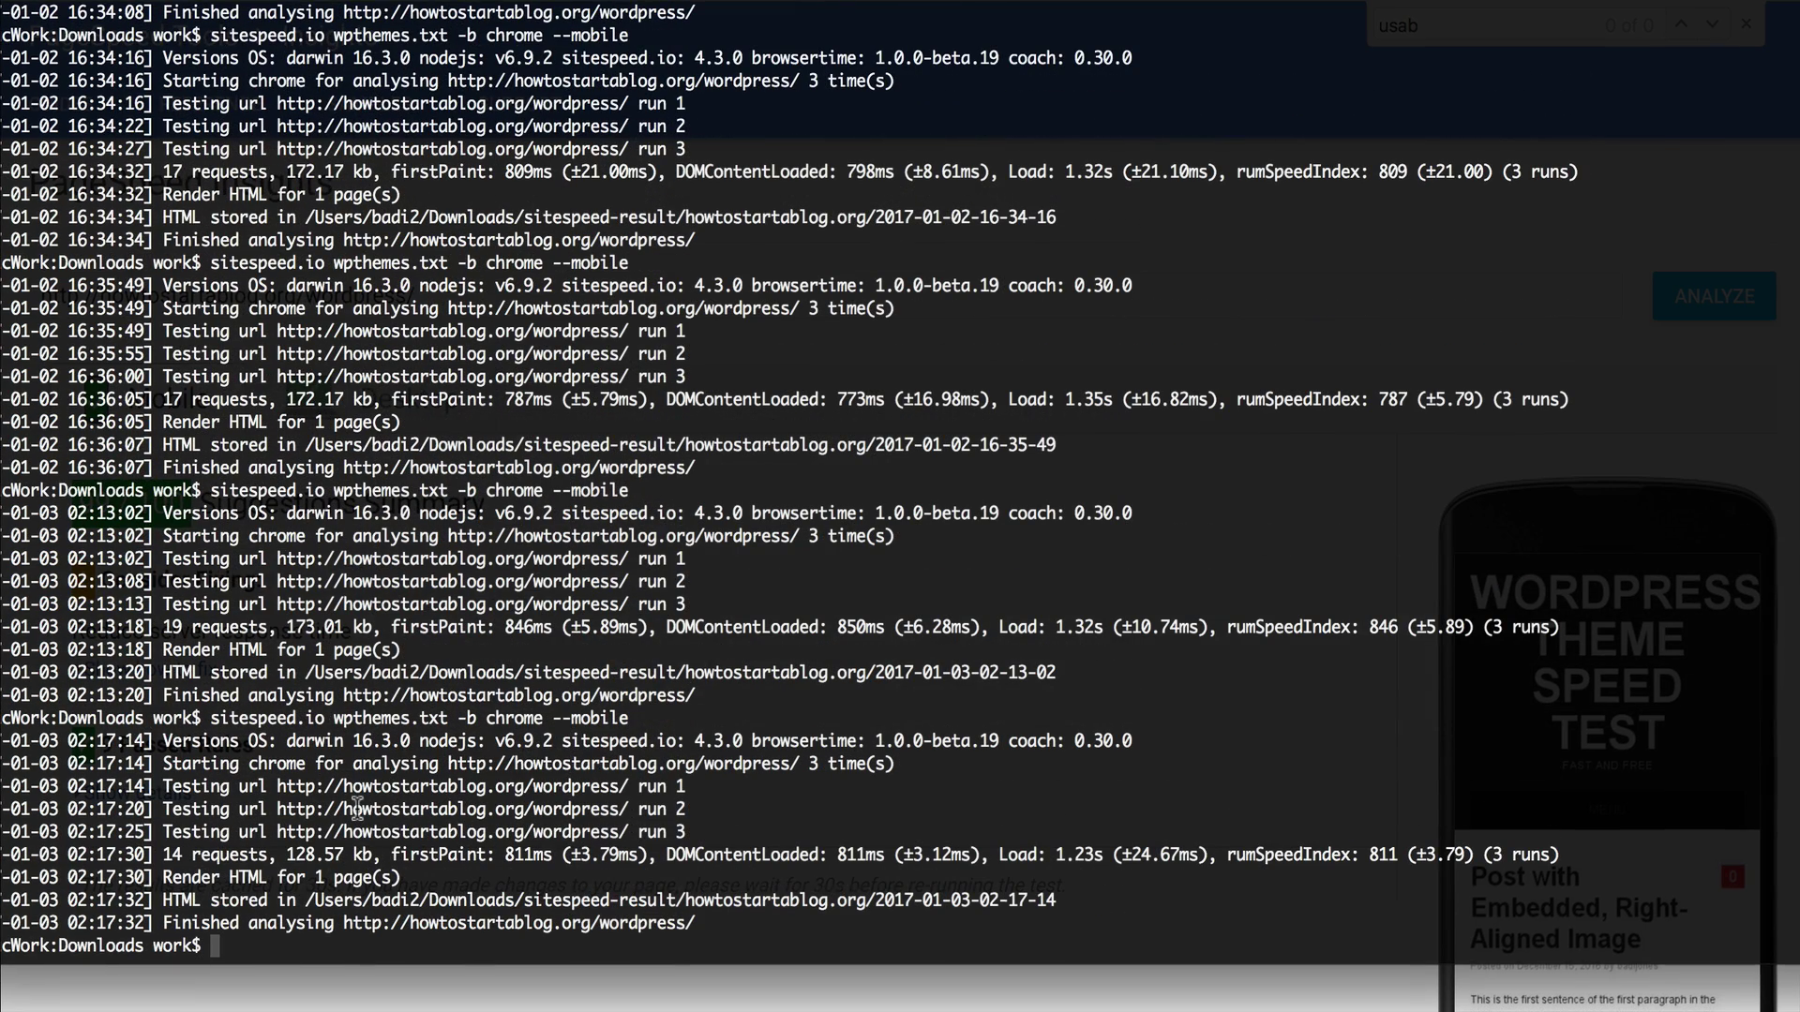